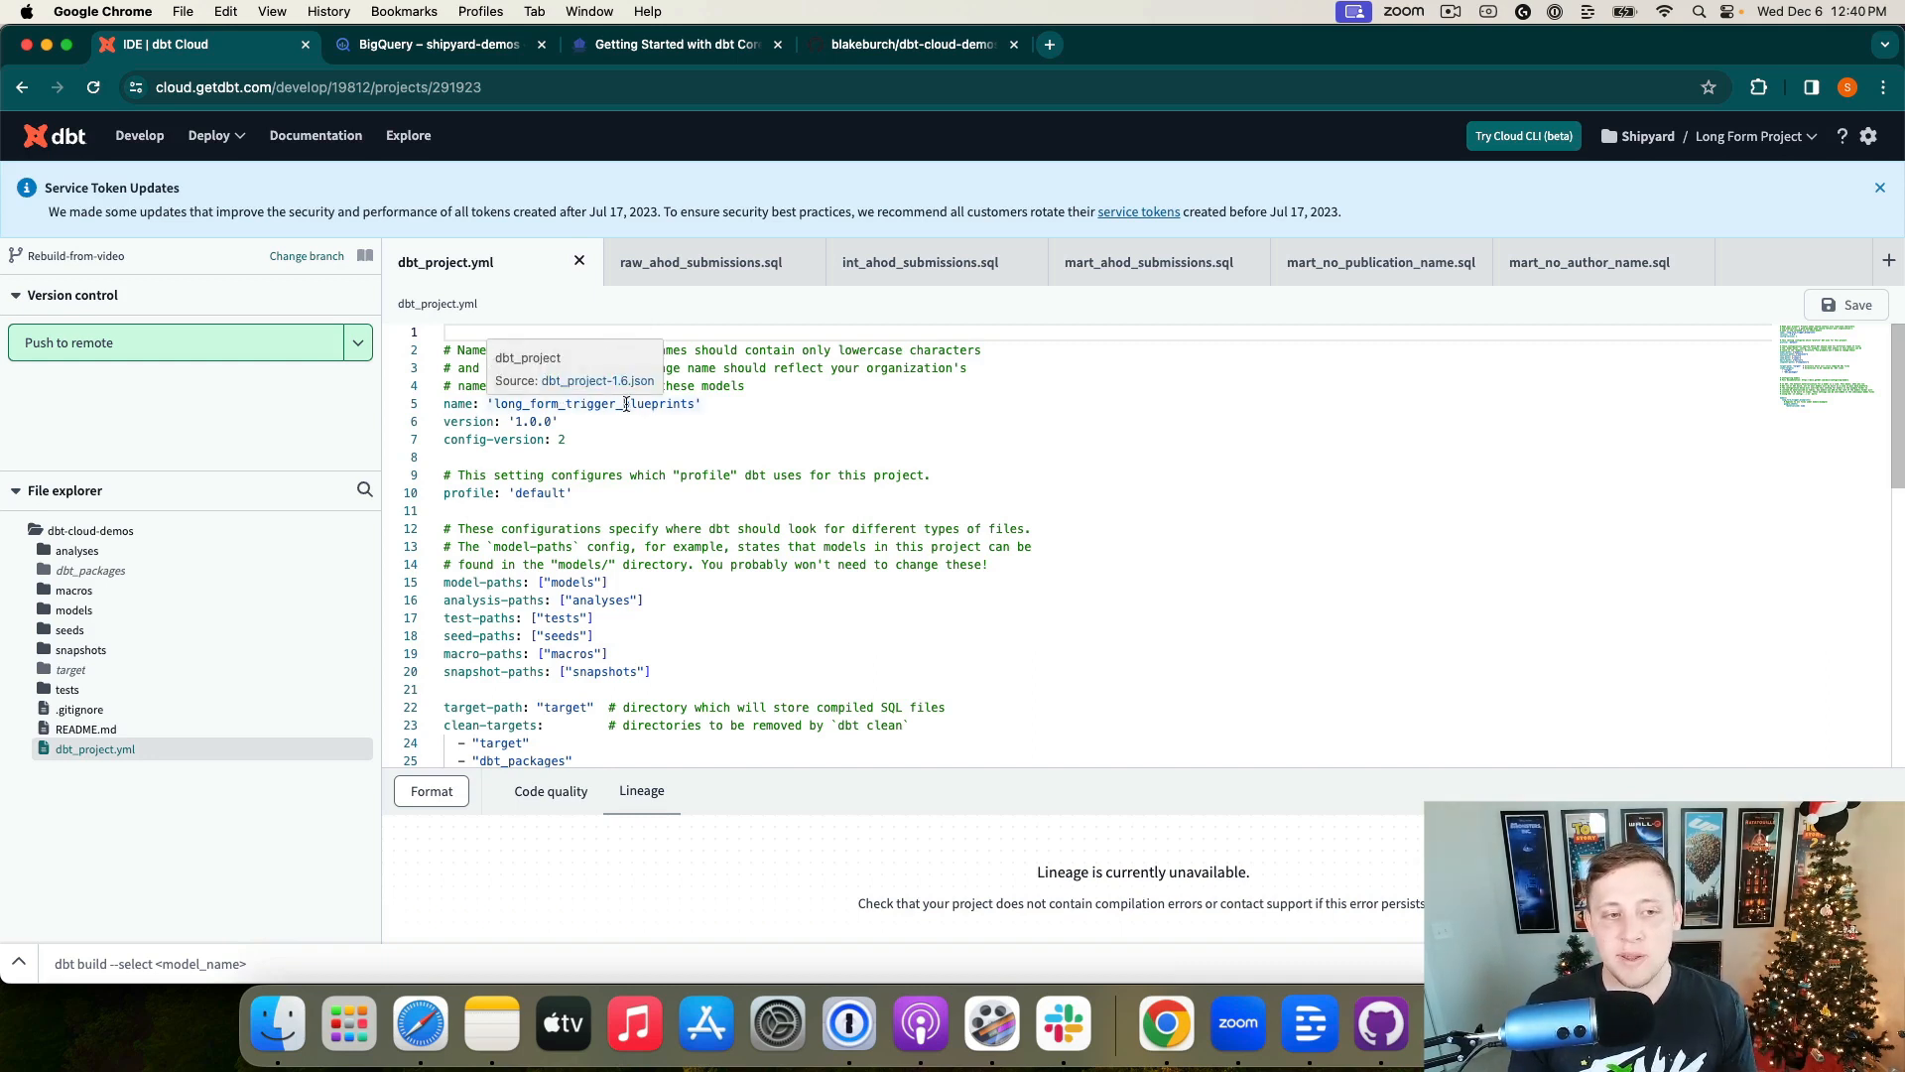
Step: Review the model configuration in dbt_project.yml and list the files in the models/google_sheets folder
scroll(616, 417, "down", 10)
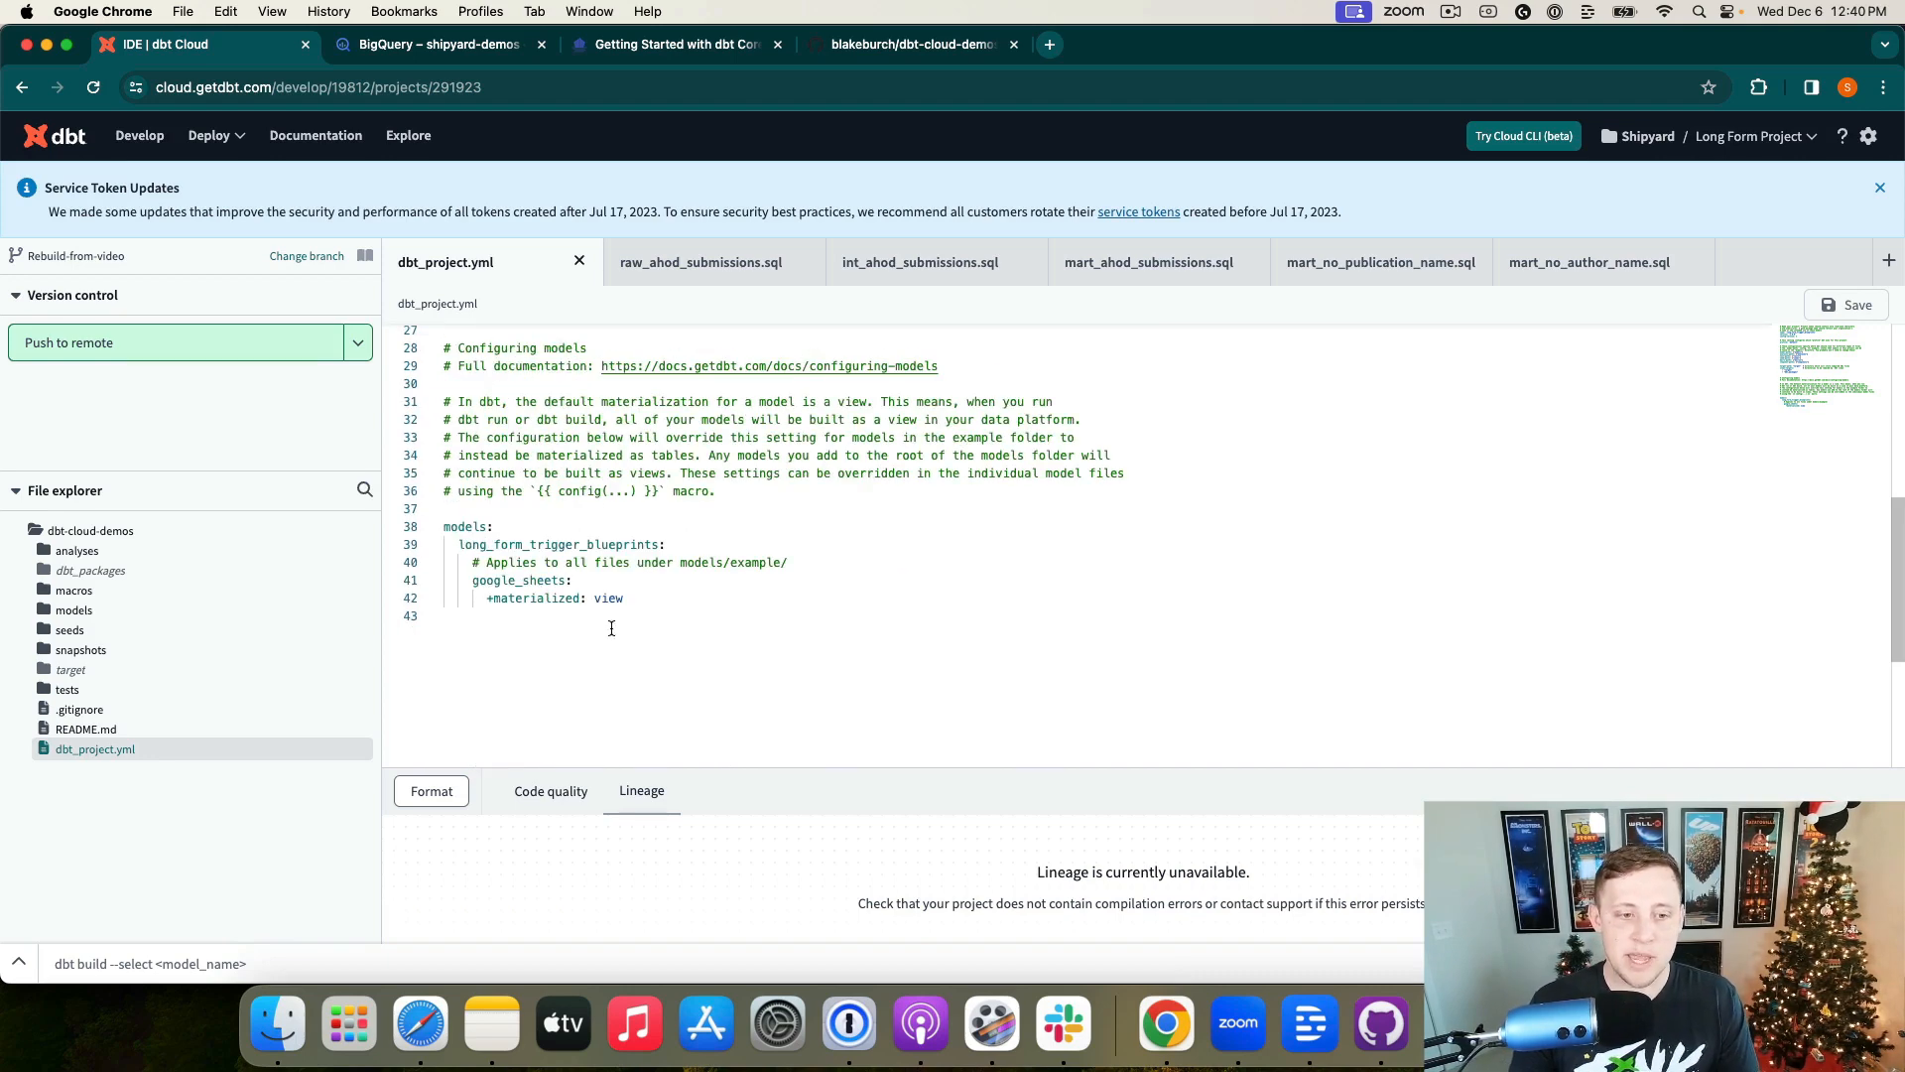
left_click(124, 611)
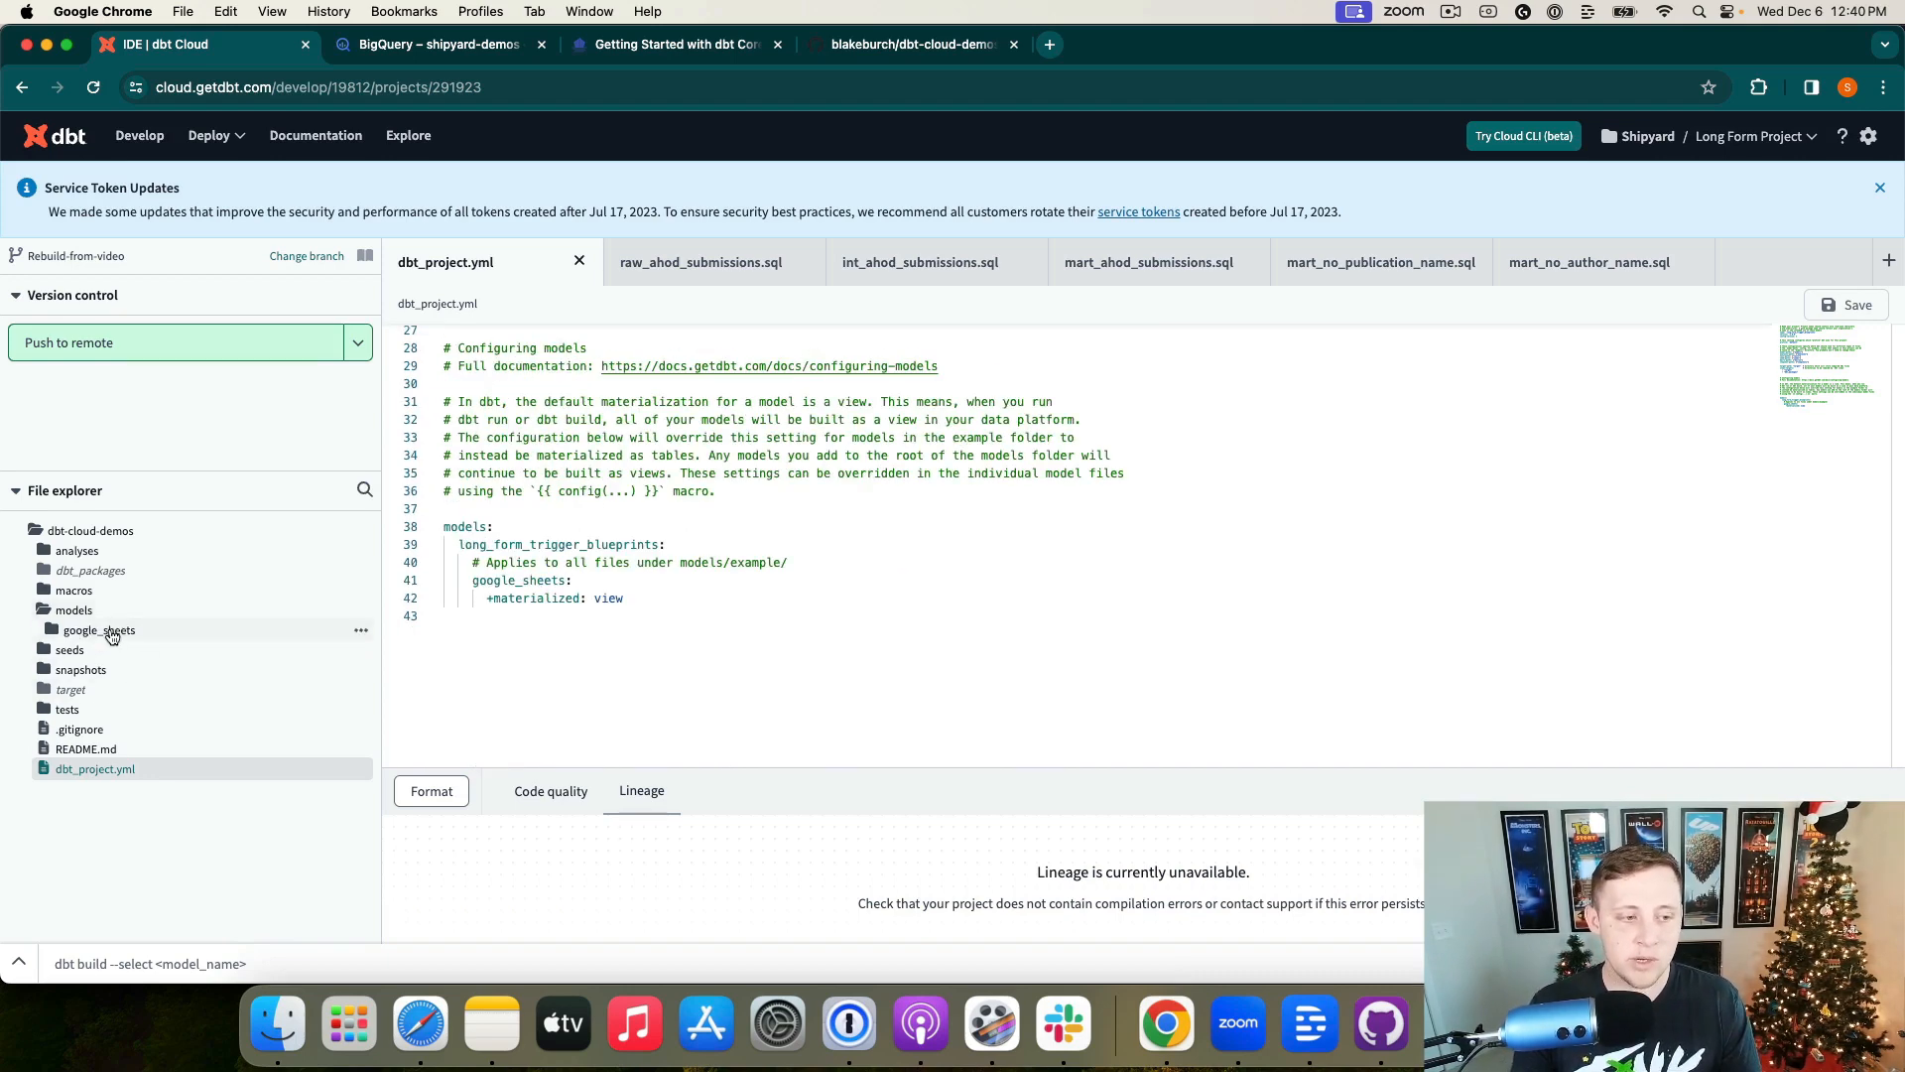
left_click(111, 635)
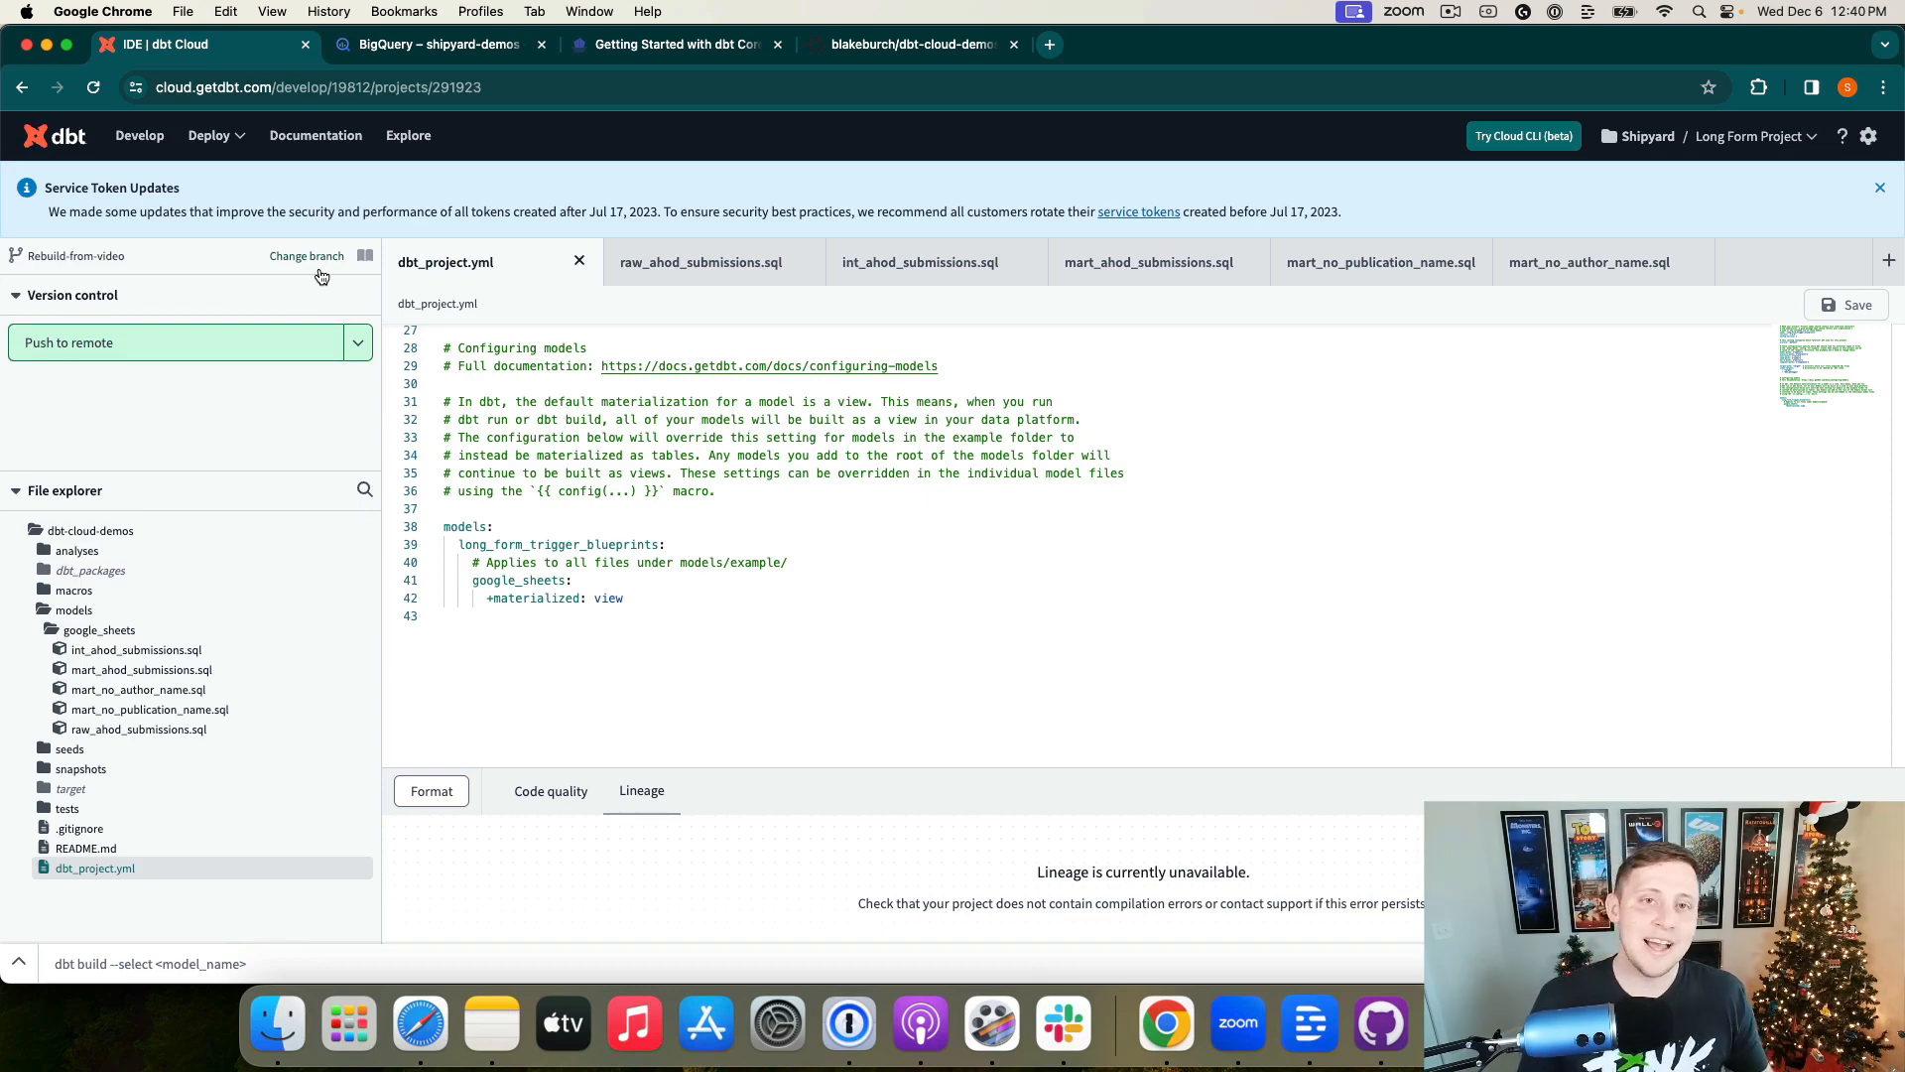
Step: Switch to the dbt-cloud-demos repository on GitHub, view its models/google_sheets files and return to the repository's main page
left_click(908, 44)
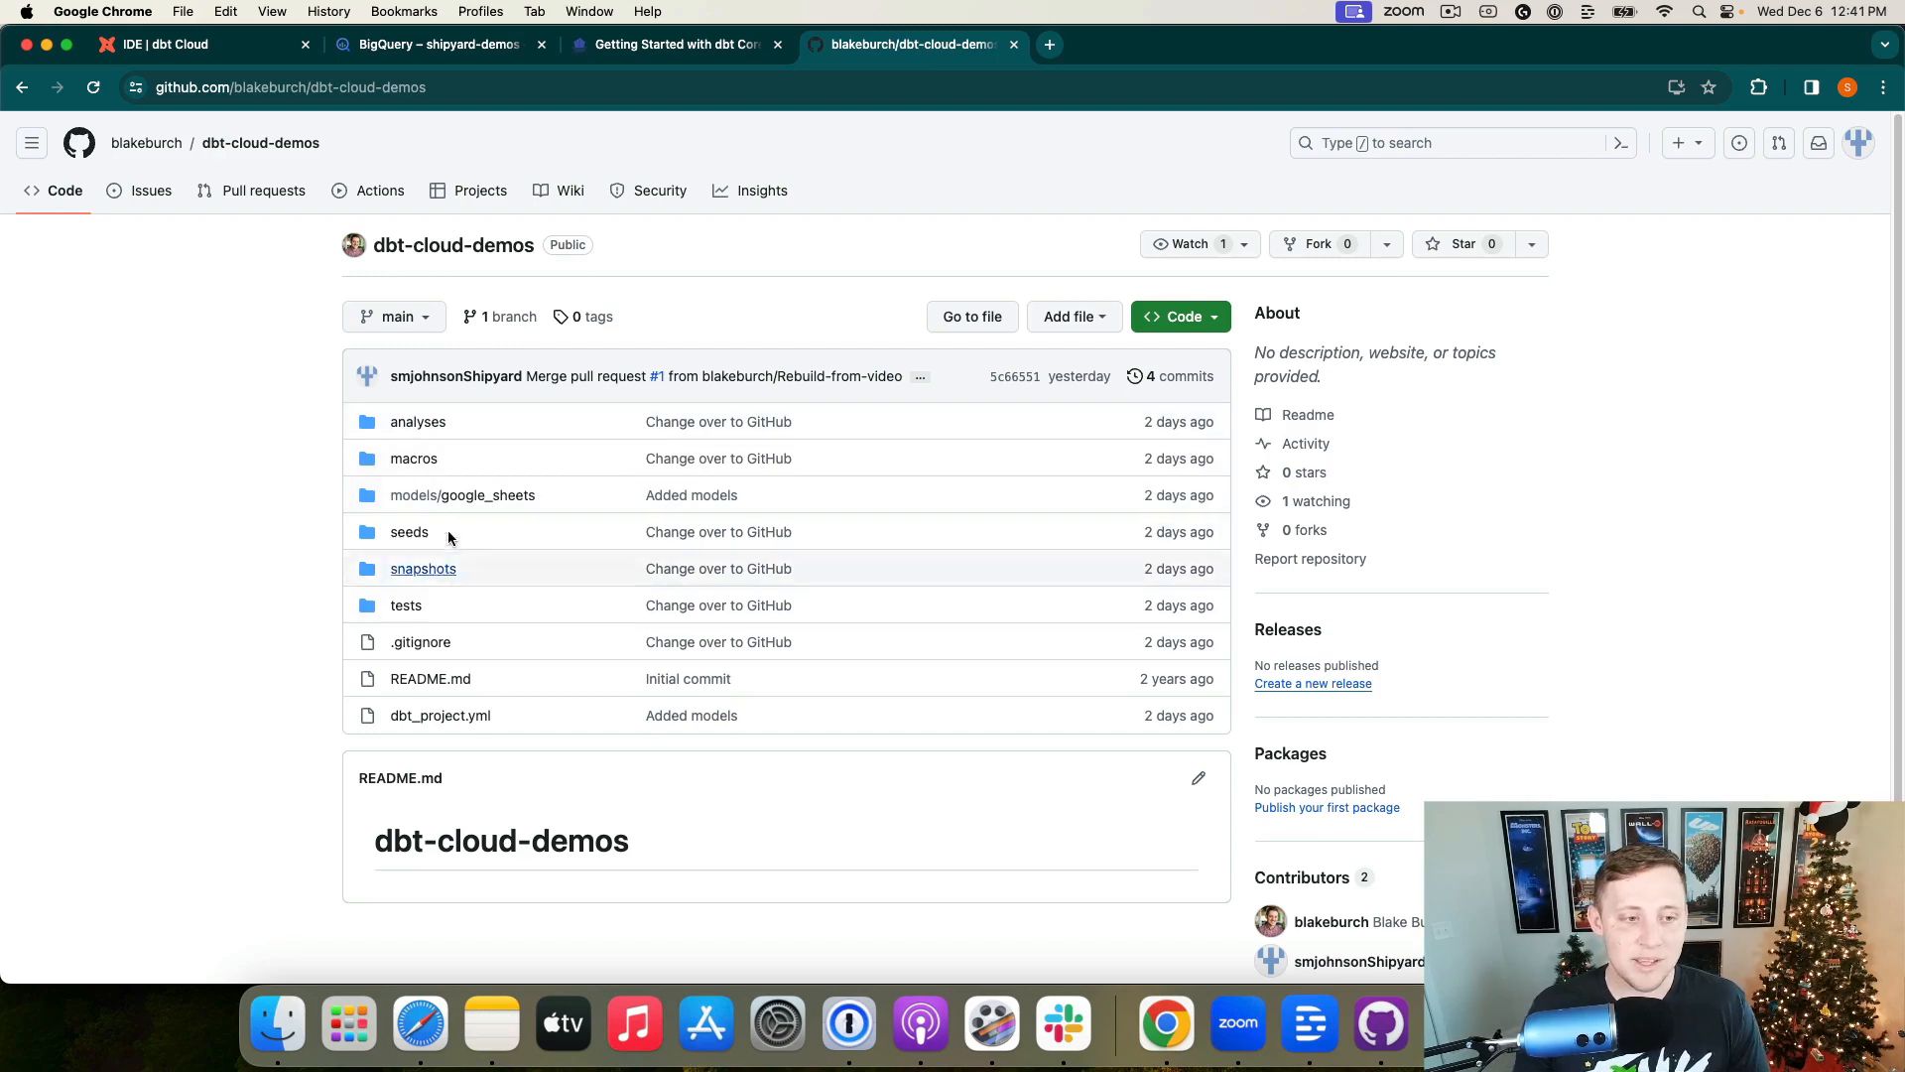
left_click(464, 498)
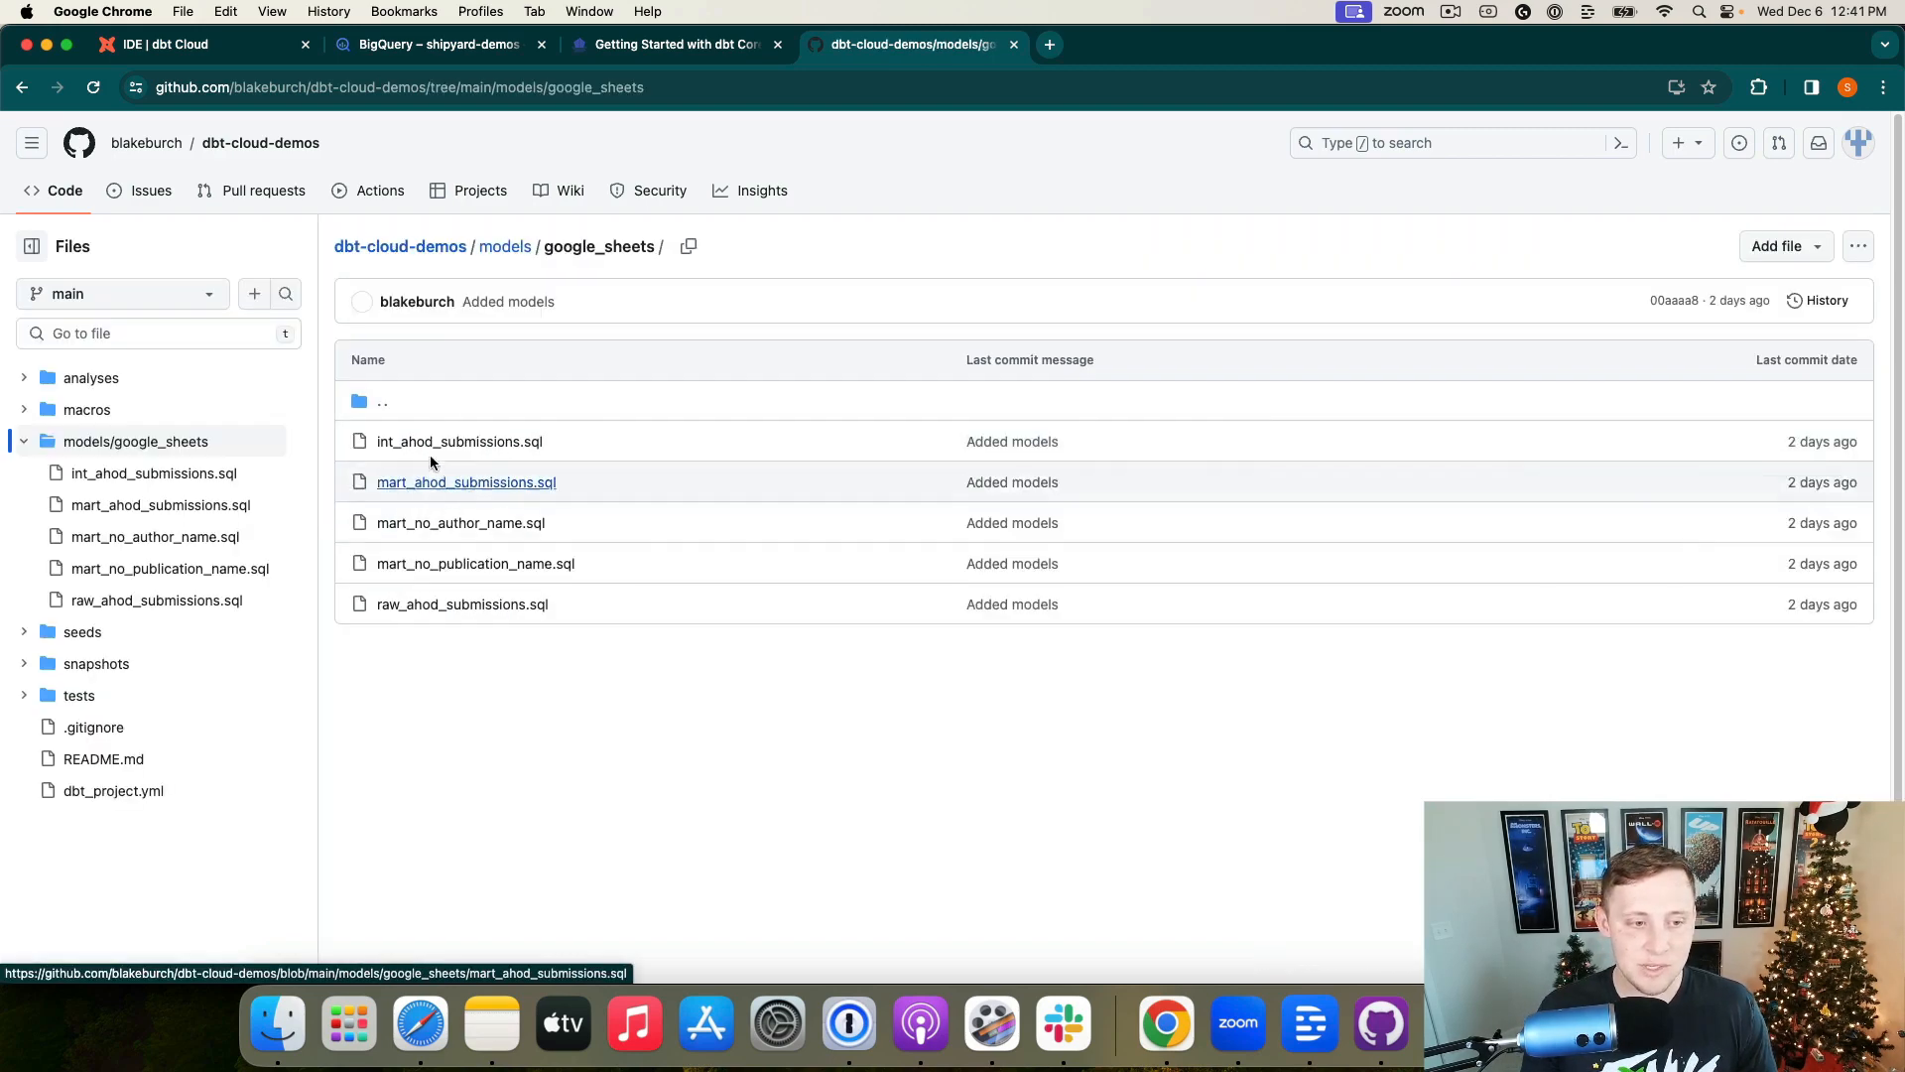
left_click(22, 87)
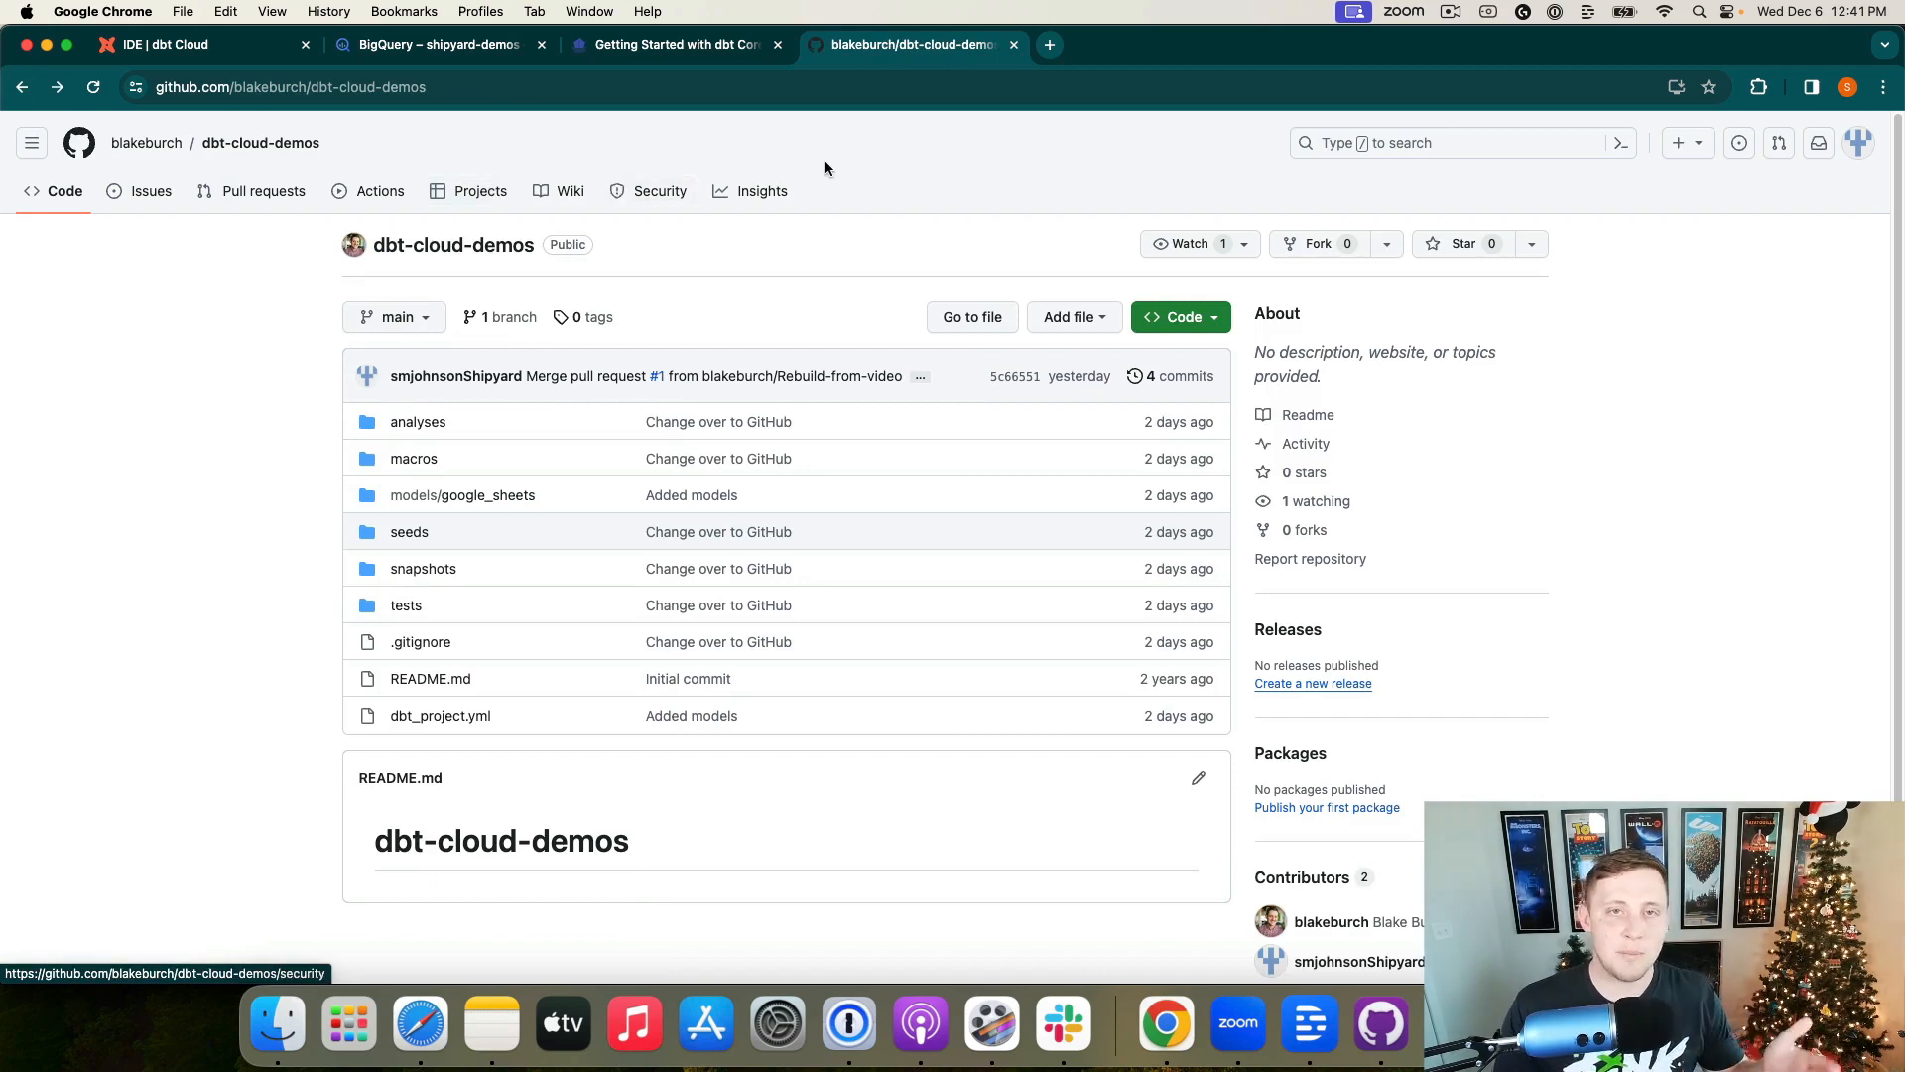
Step: Fork the dbt-cloud-demos repository under the name dbt-cloud-to-core-video, copying only the main branch
left_click(1318, 242)
left_click(964, 427)
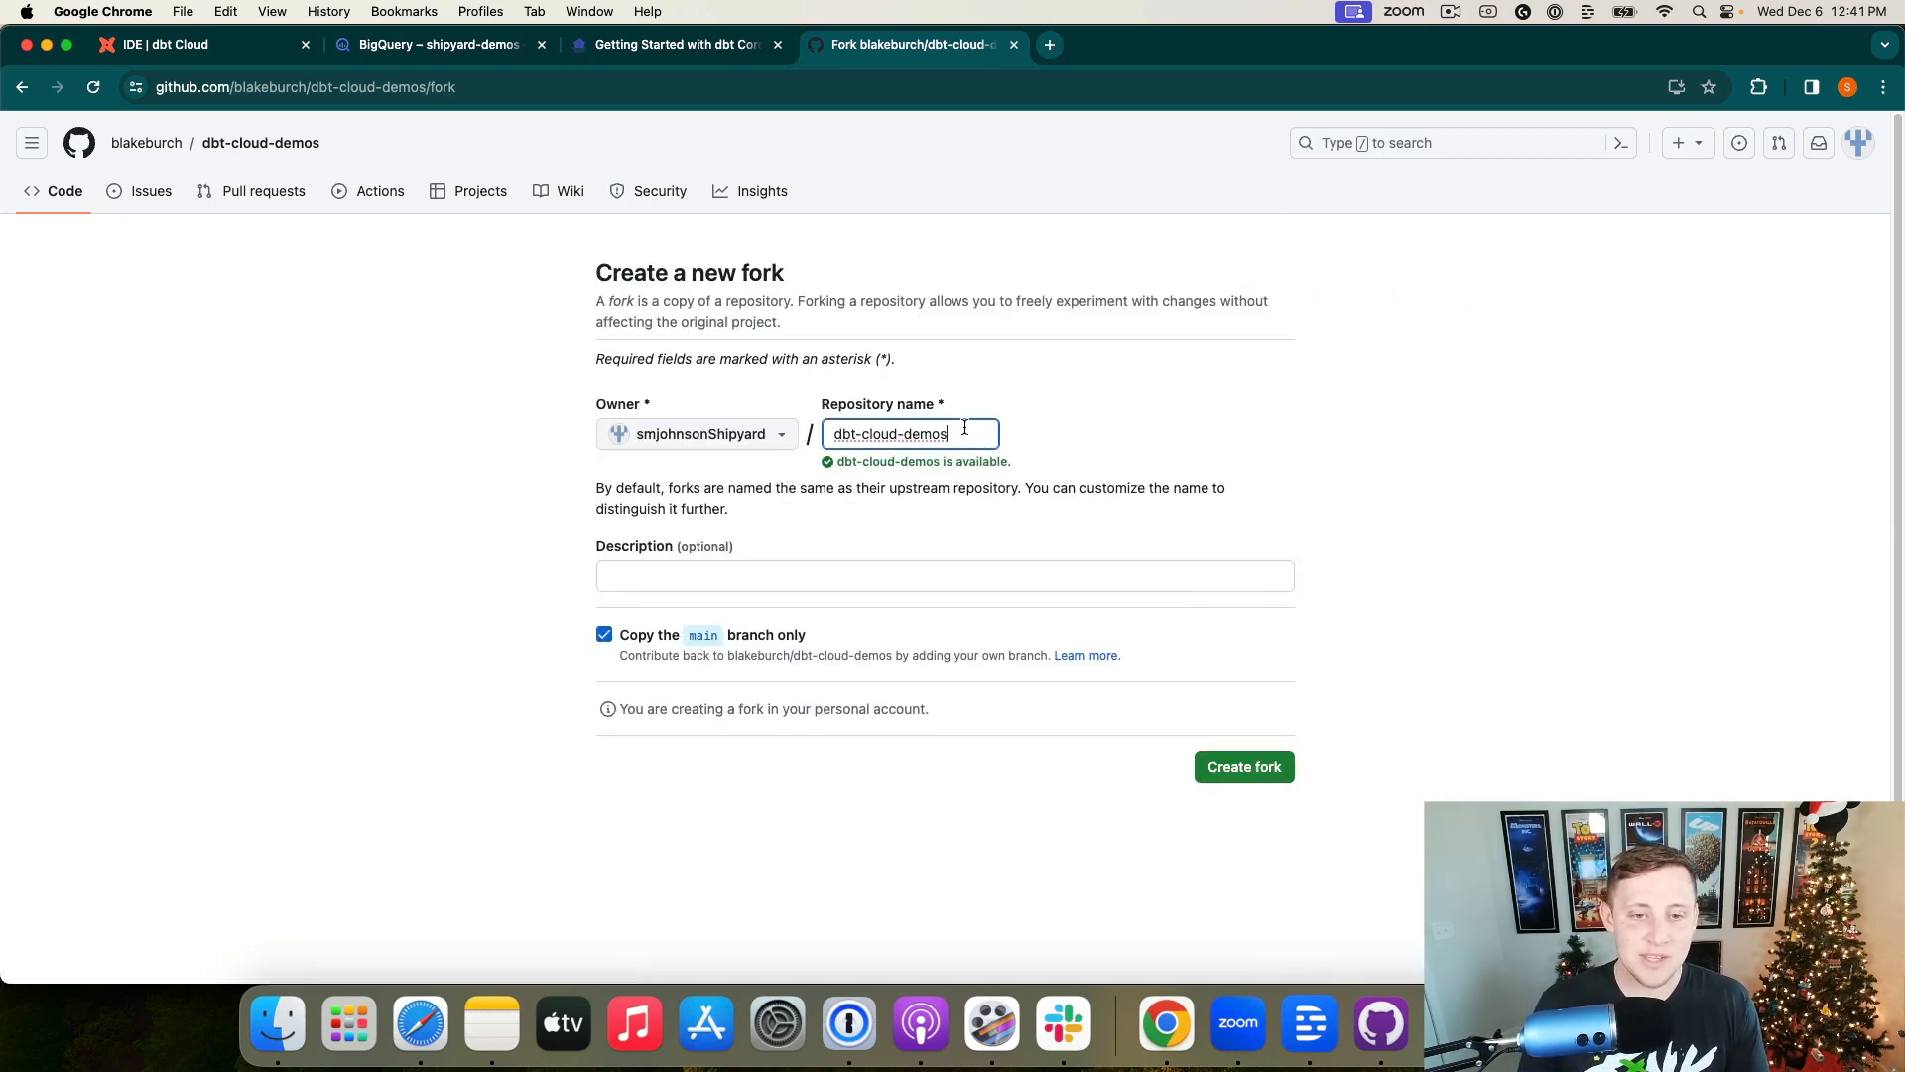
key("BackSpace")
key("BackSpace")
key("BackSpace")
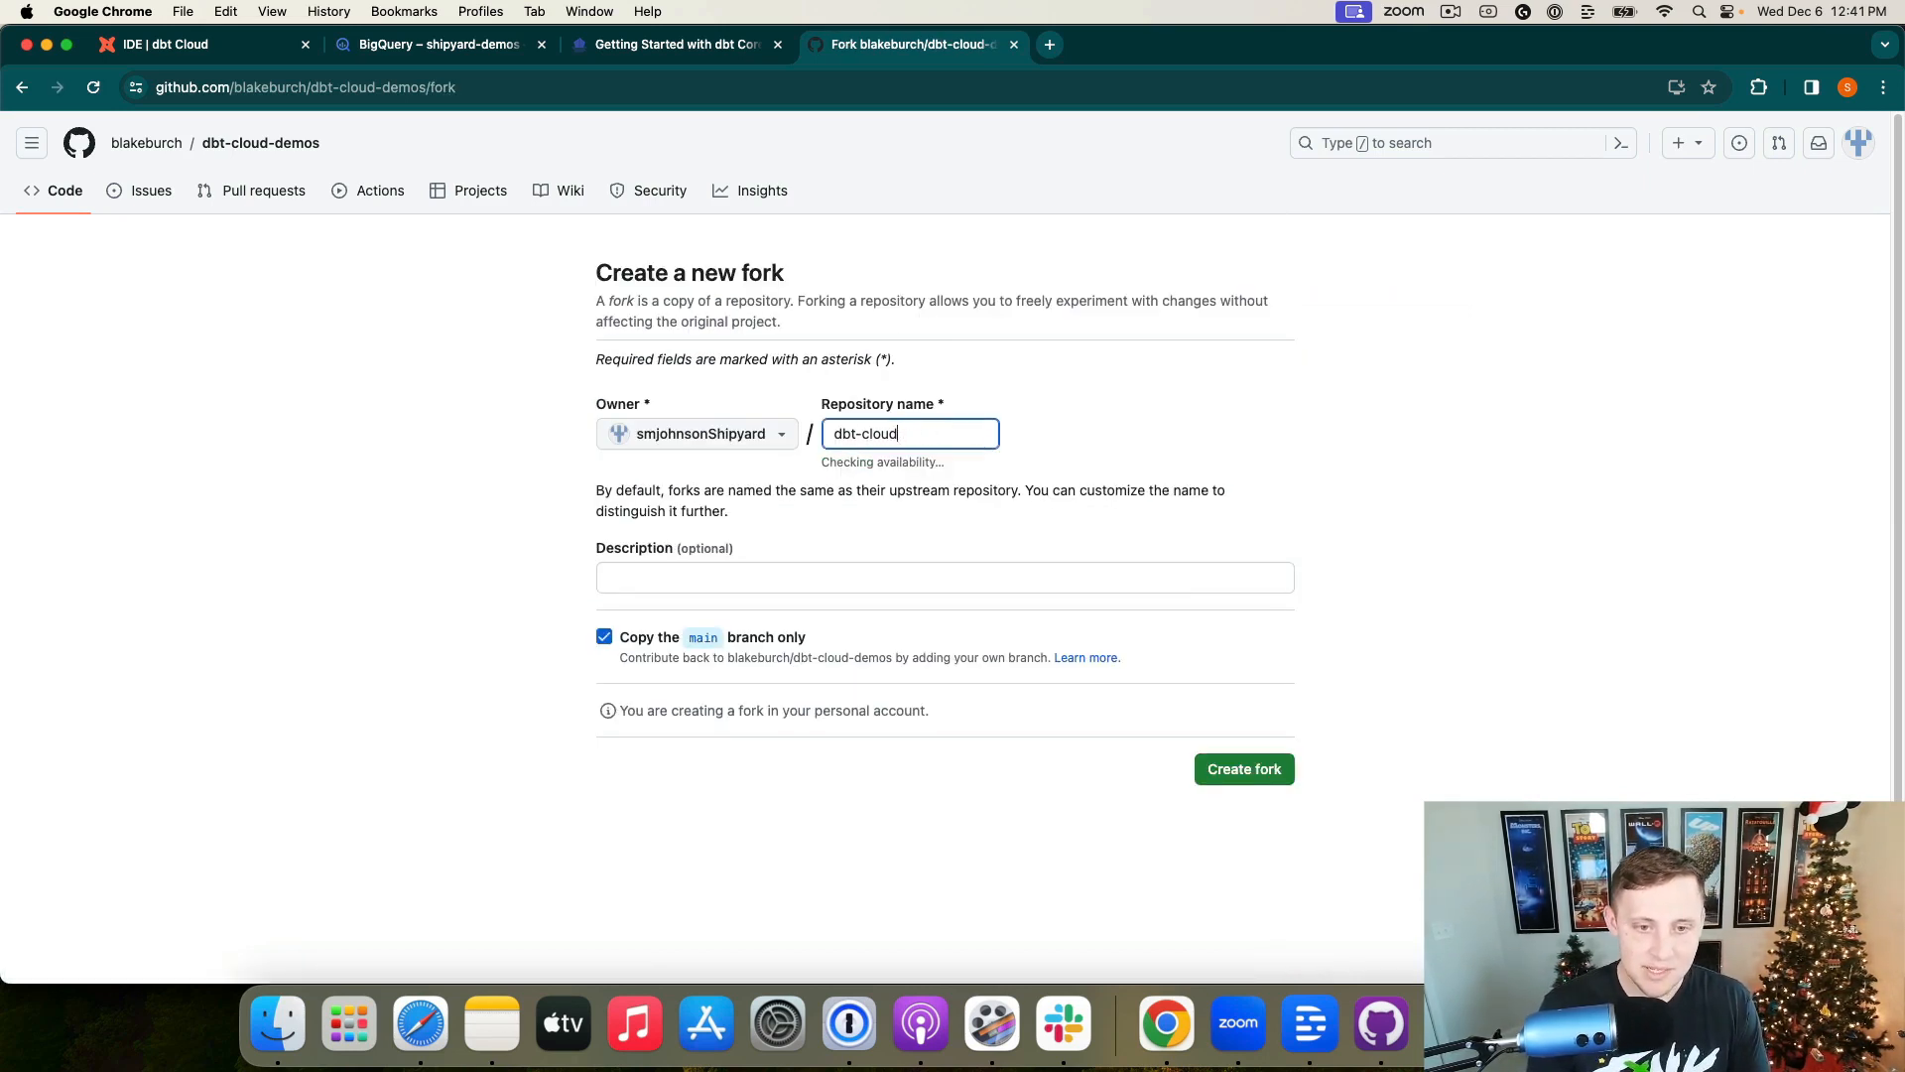
type("-to-")
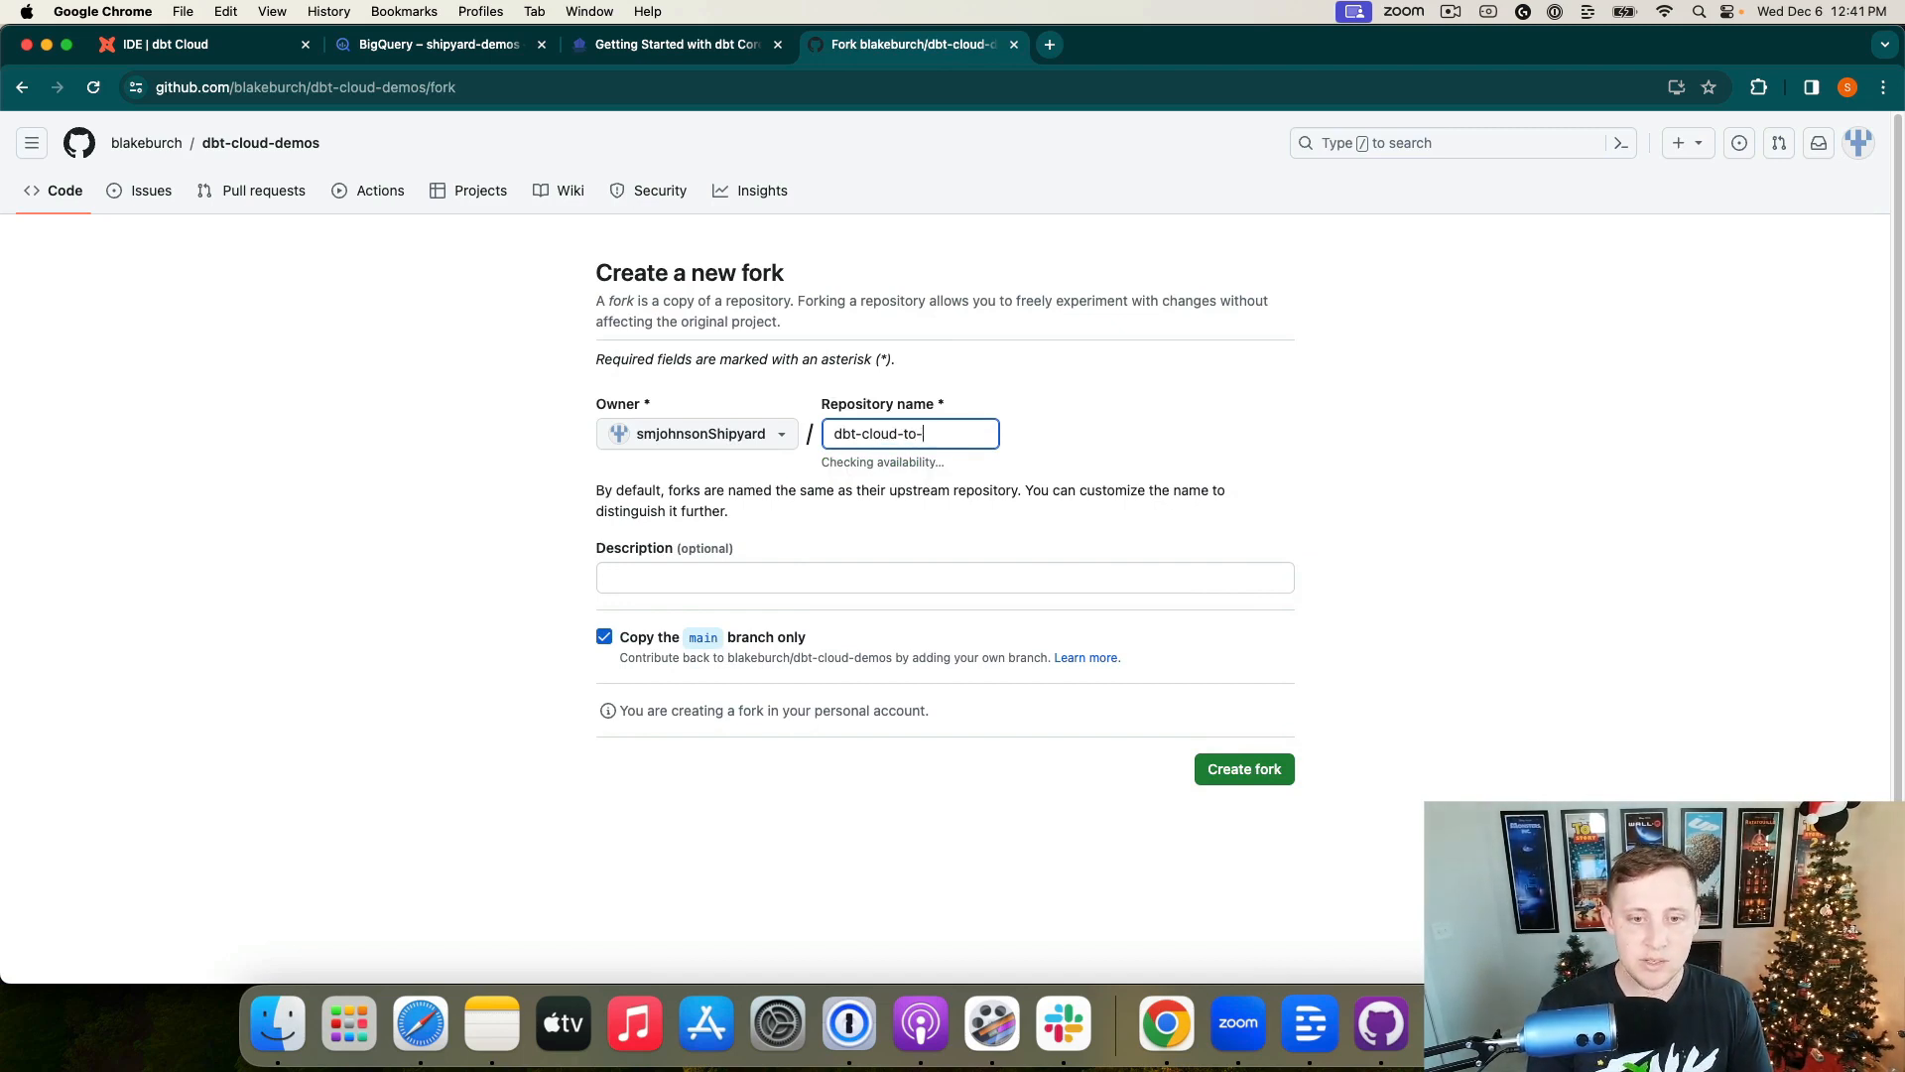
type("core-video")
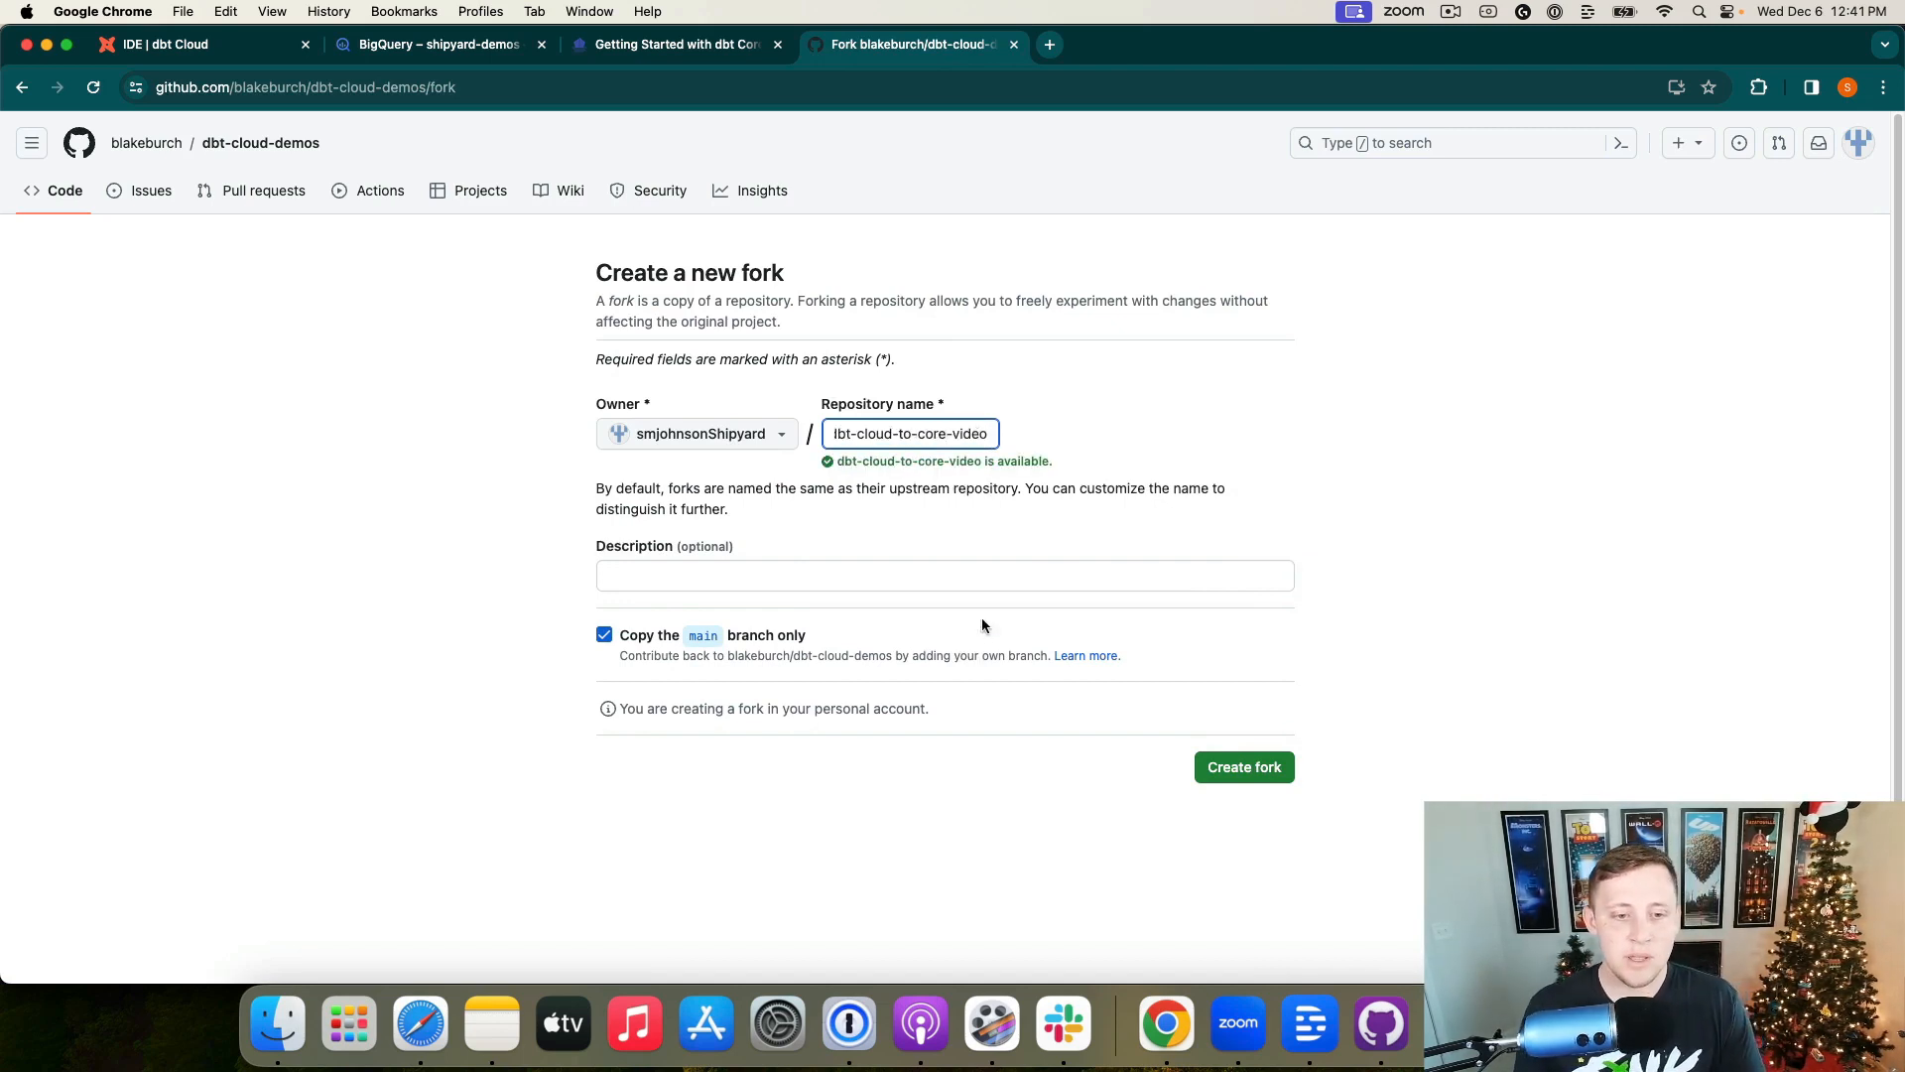
left_click(1257, 770)
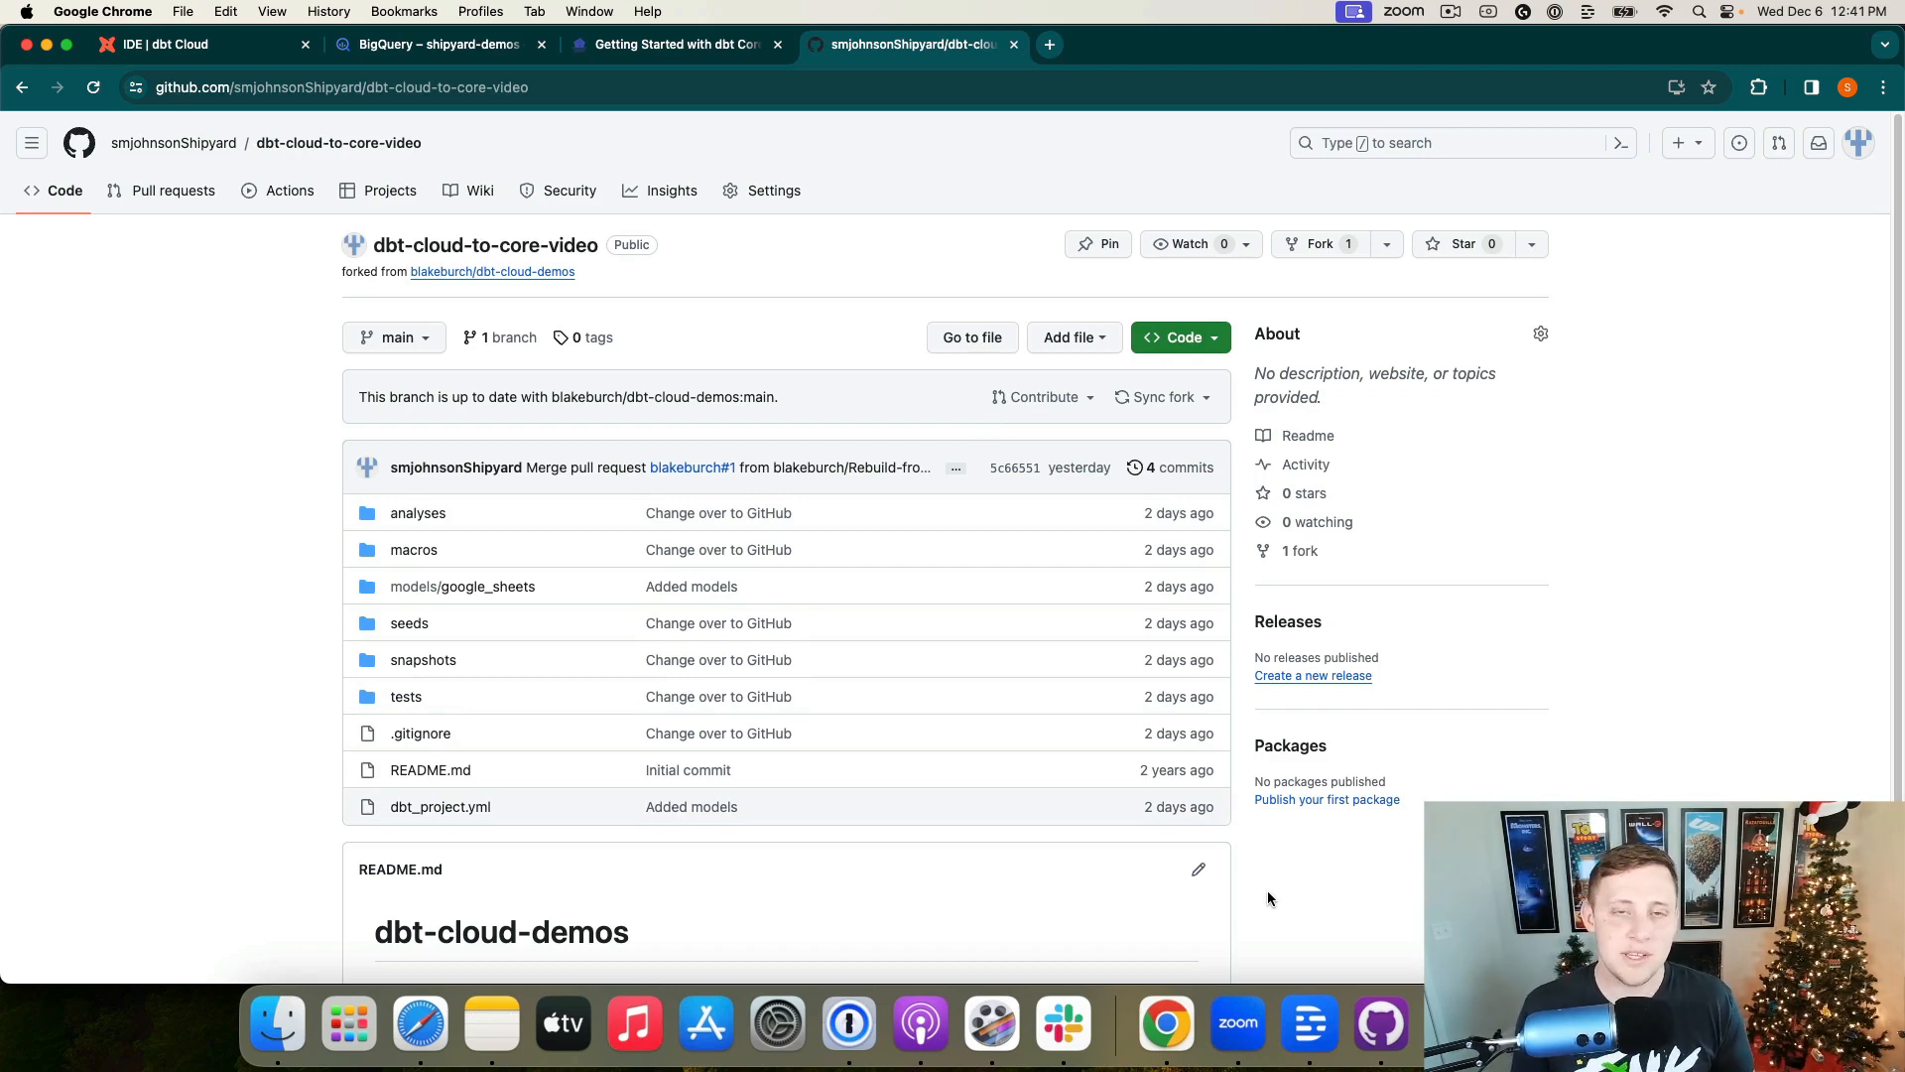
Step: Switch to GitHub Desktop
left_click(1381, 1022)
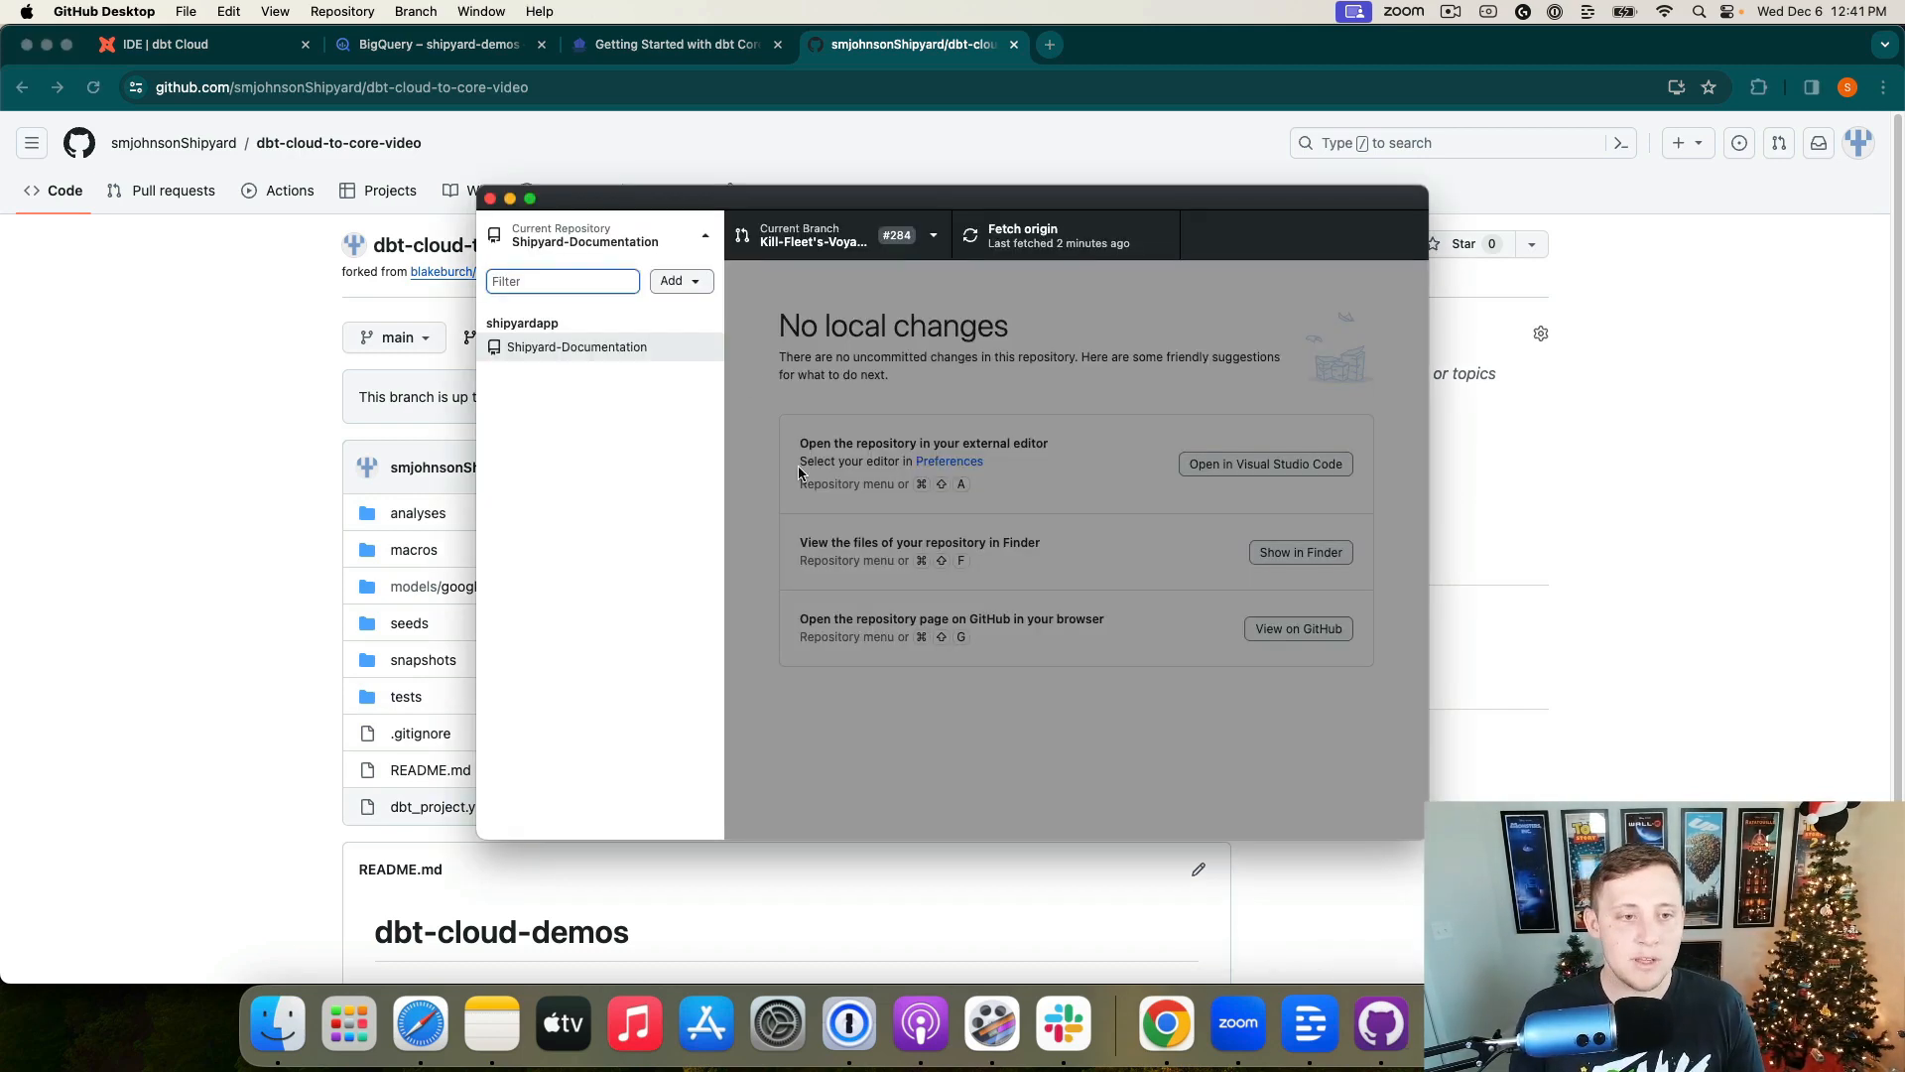
left_click(694, 281)
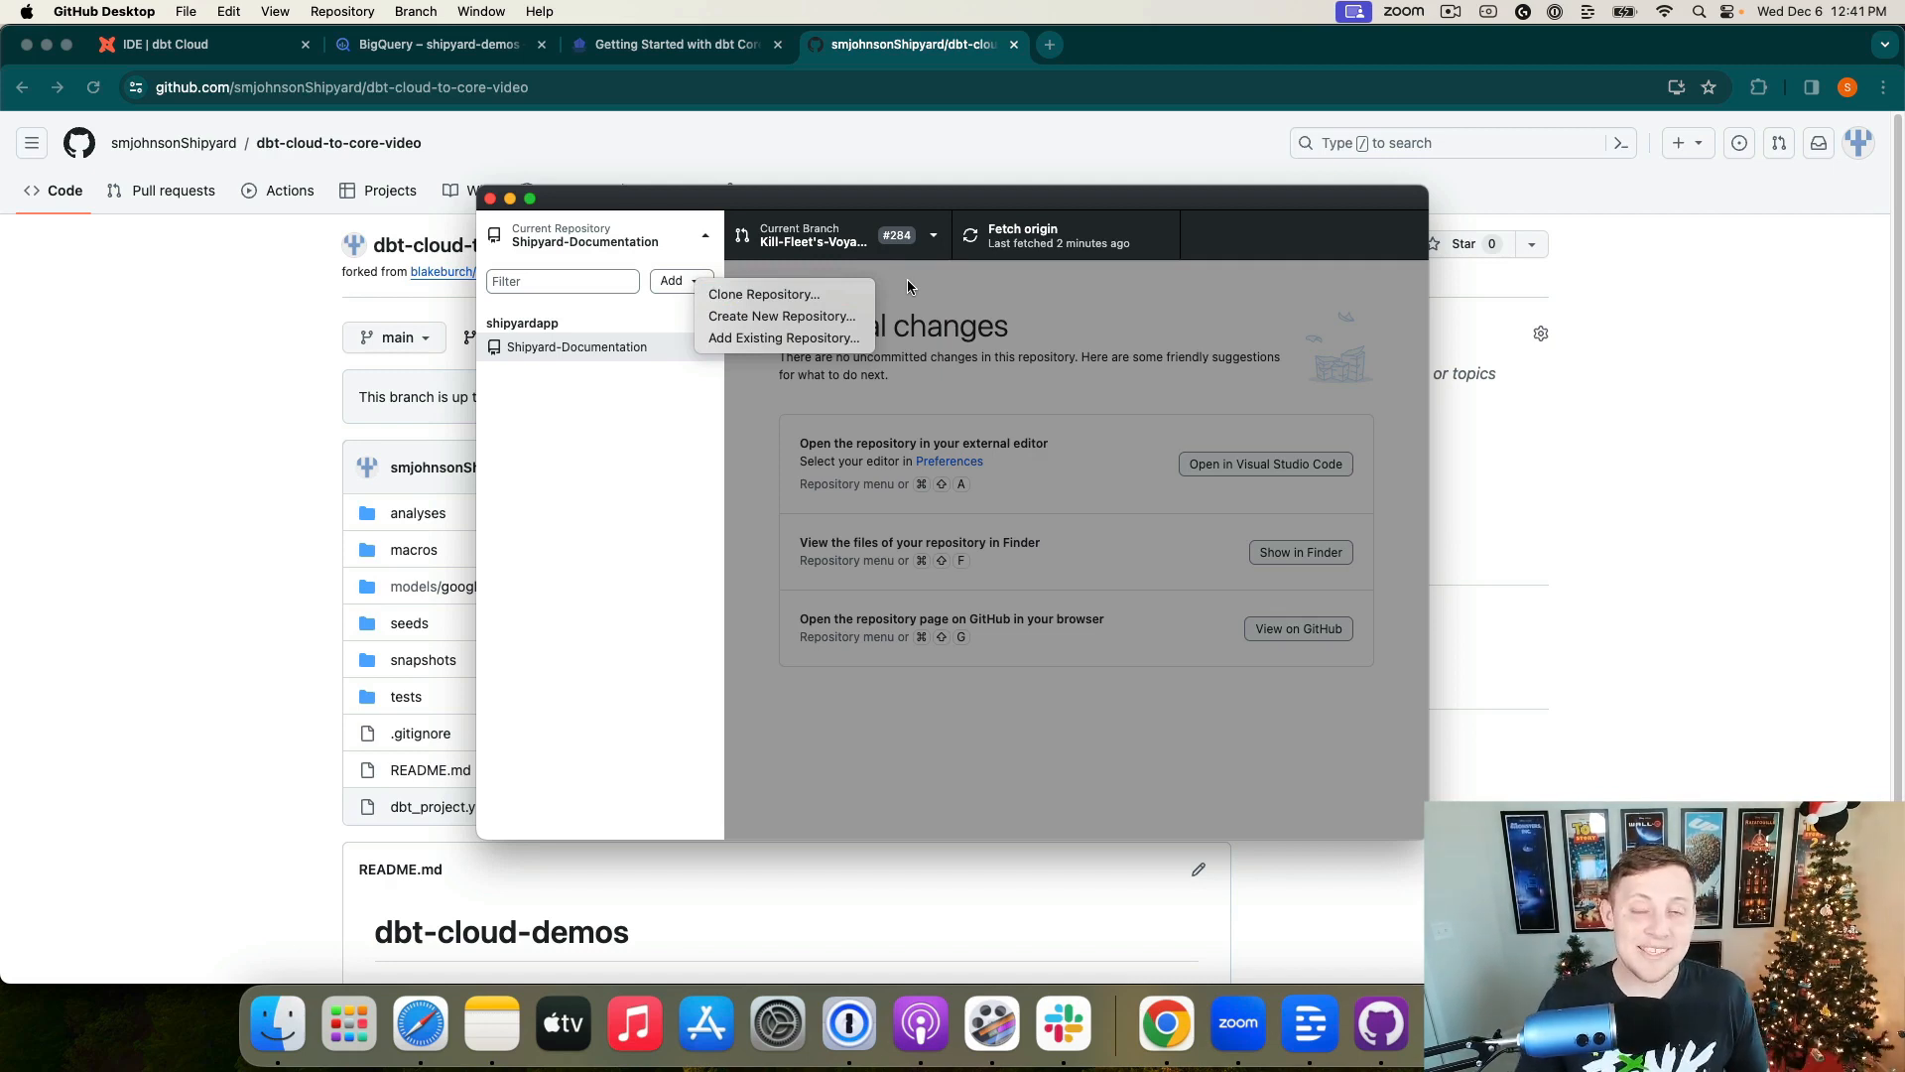
left_click(816, 315)
left_click(945, 704)
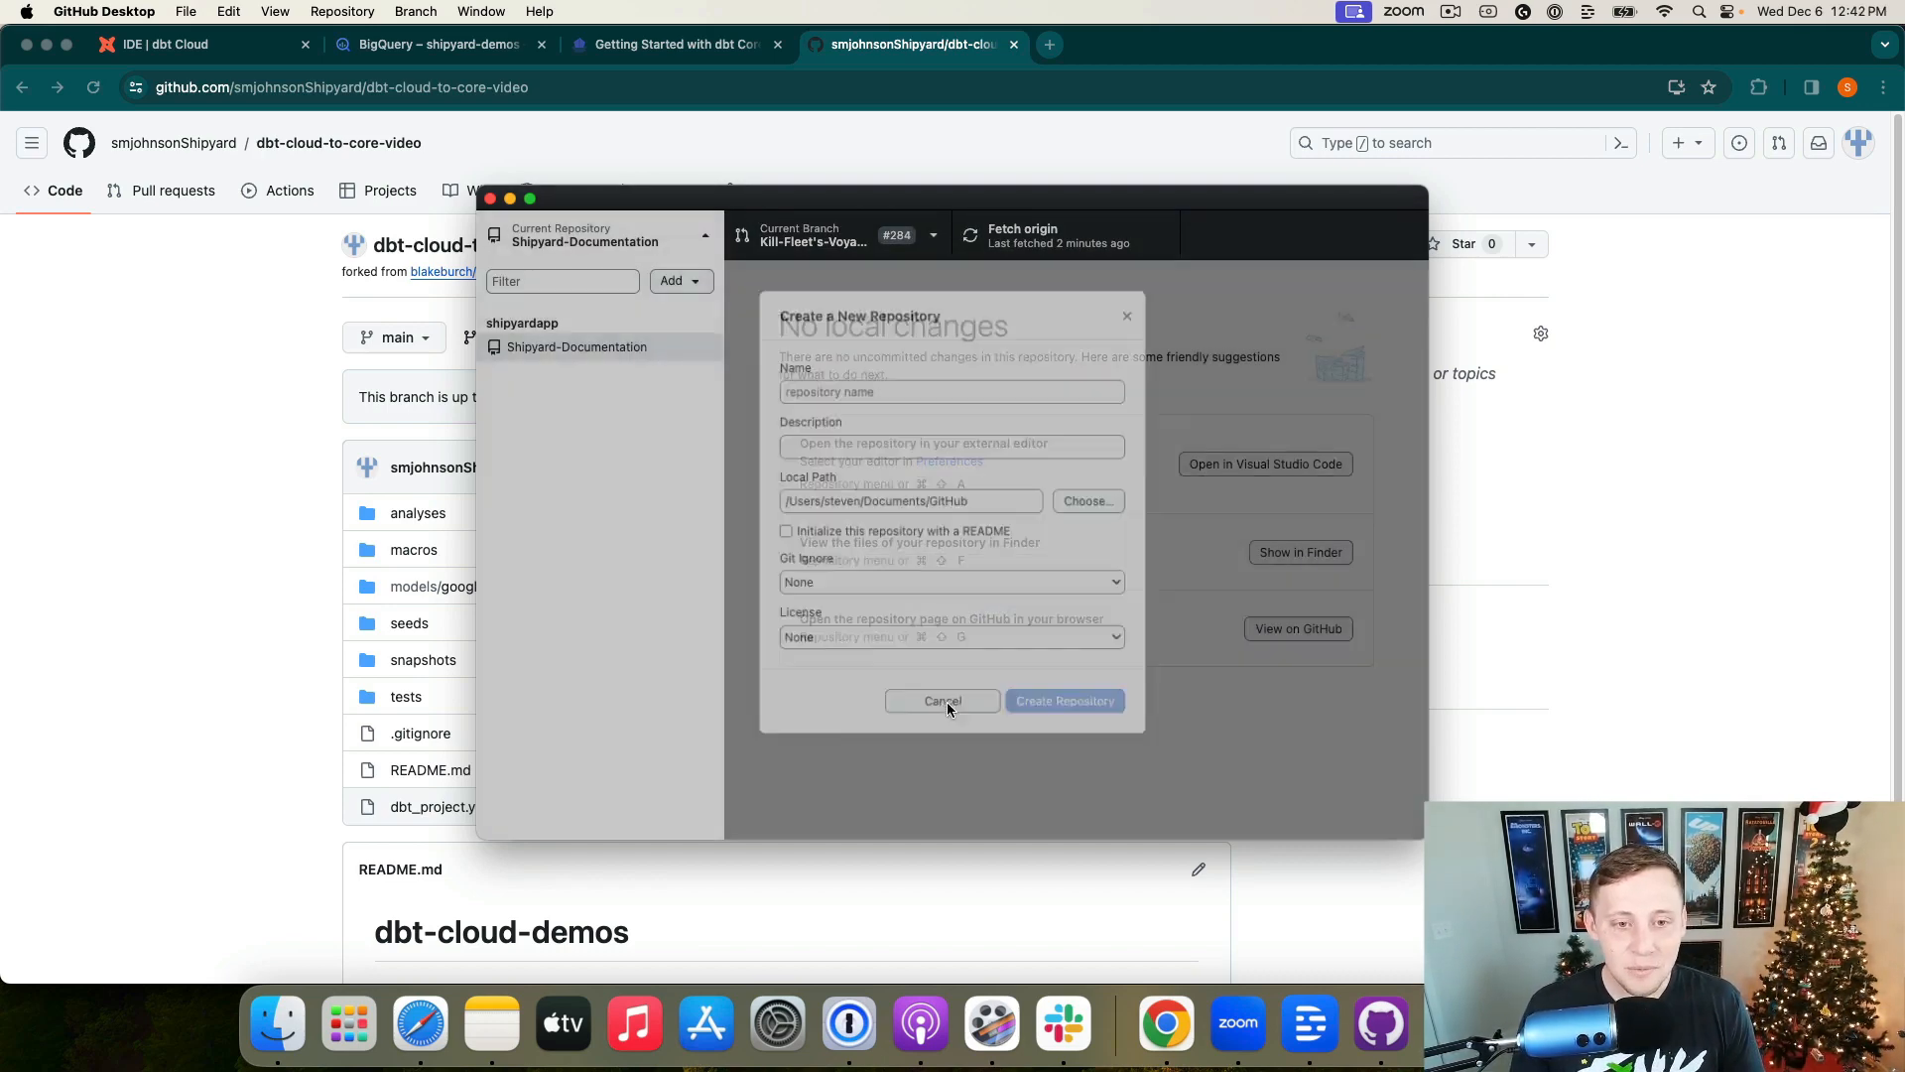
Step: Try to find the new fork among the clonable GitHub.com repositories by filtering for "dbt-clou", and fetch the current repository's origin
left_click(694, 281)
left_click(779, 295)
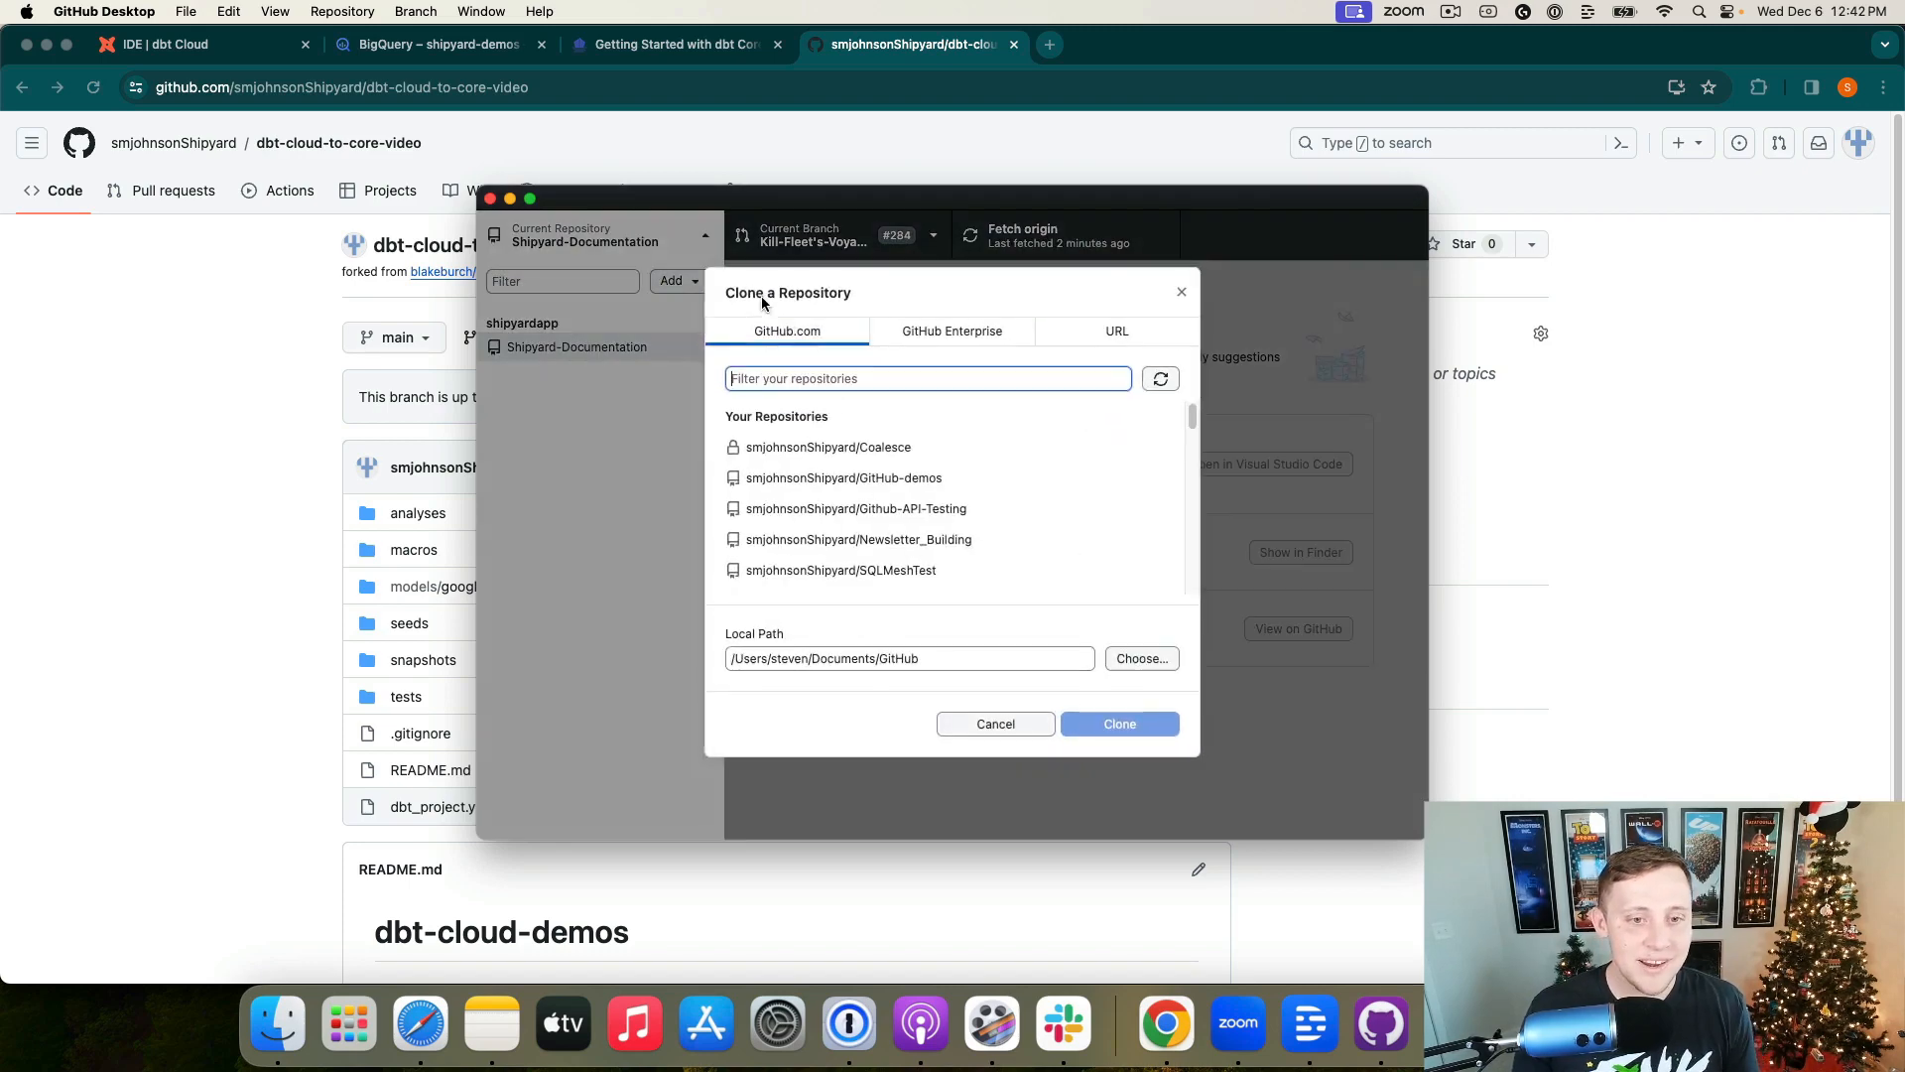
type("dbt-clou")
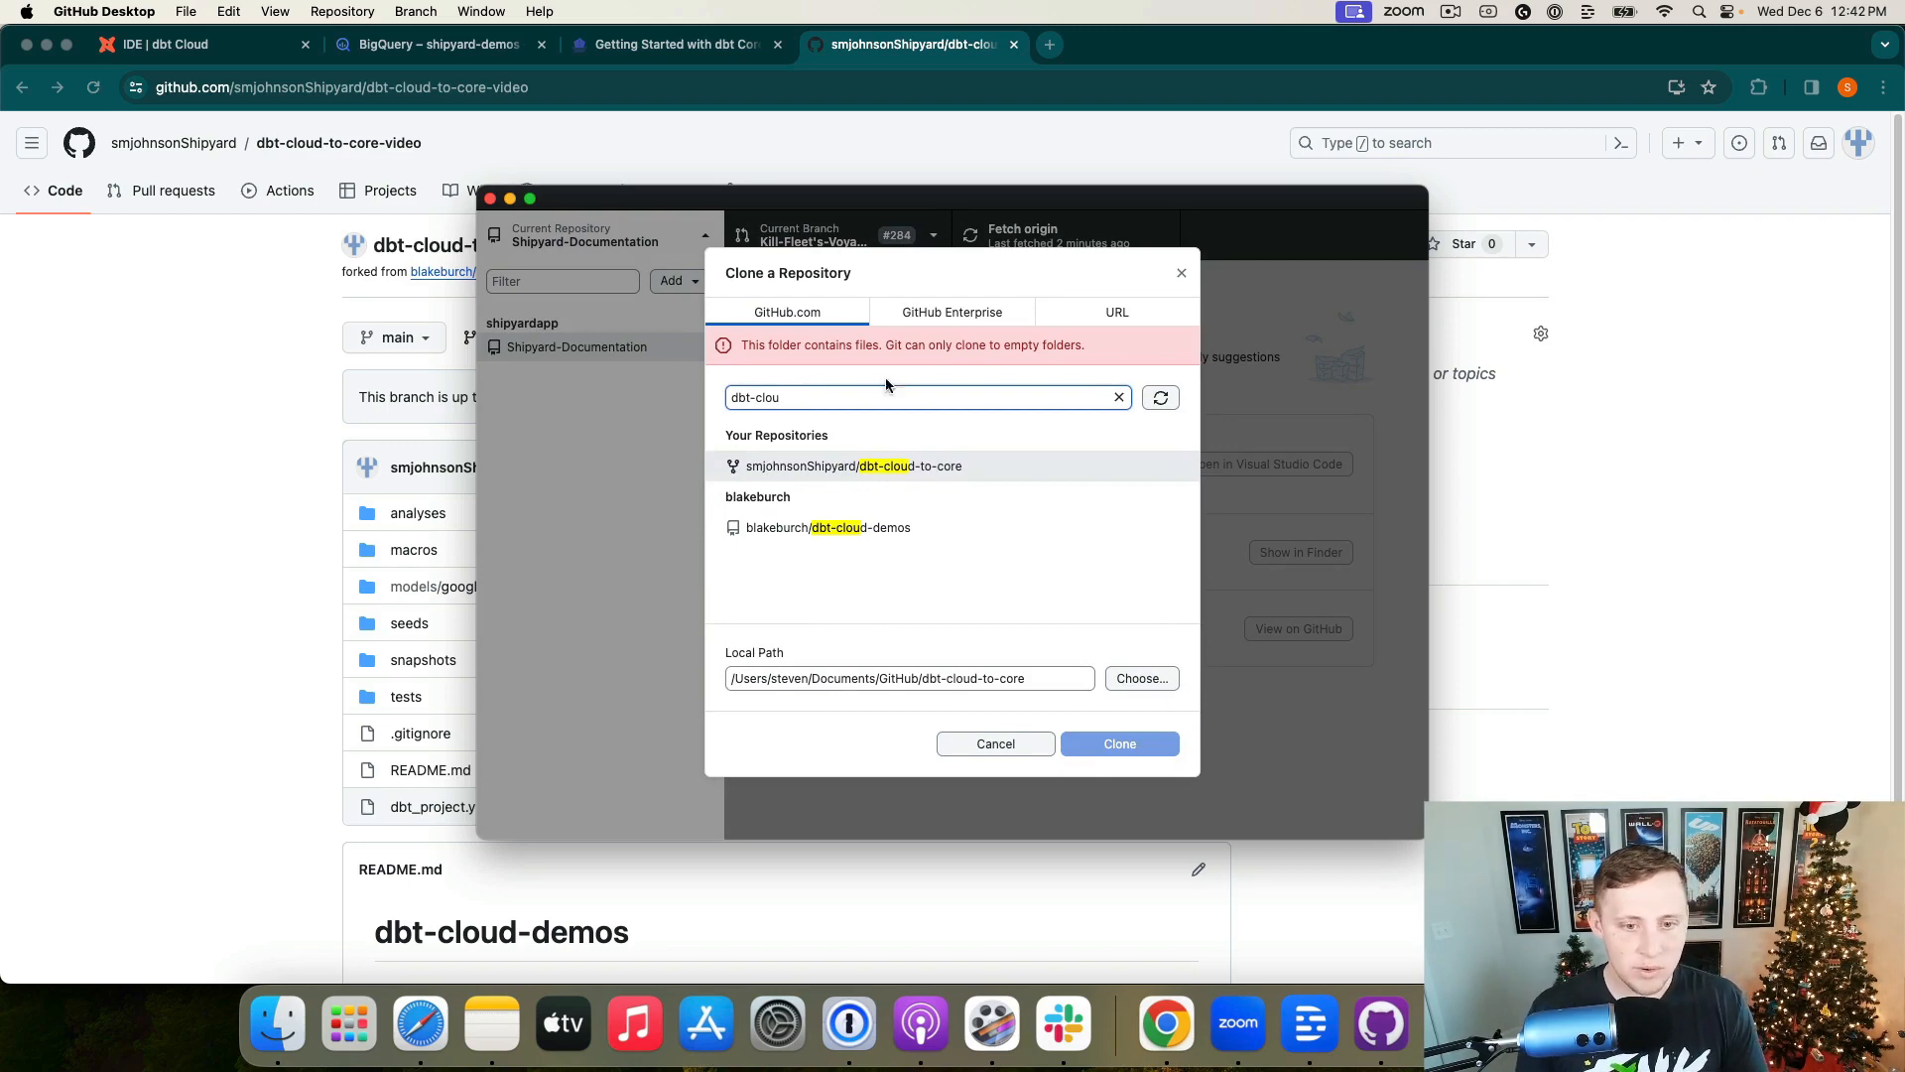
left_click(995, 743)
left_click(1028, 236)
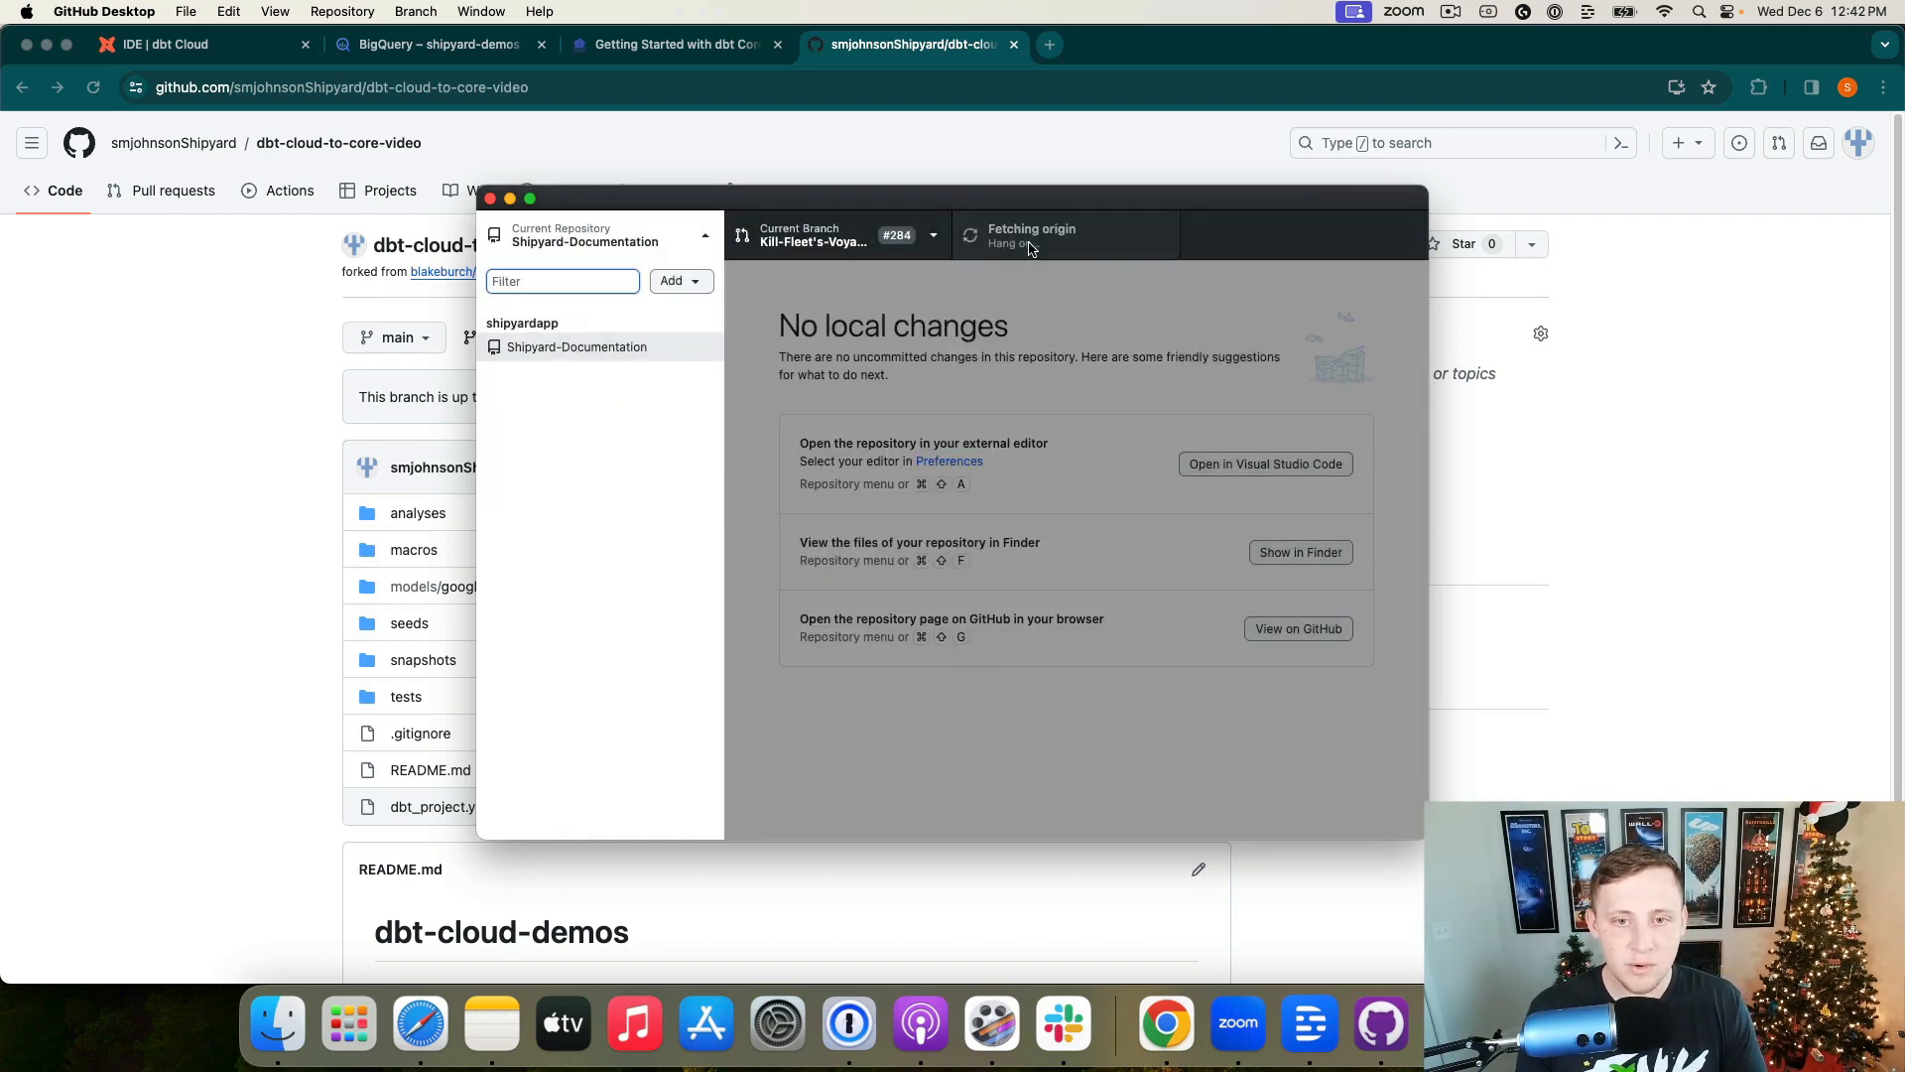
Step: Start cloning a repository, filter the GitHub.com list for "dbt-clou" once more and change the clone source to URL
left_click(678, 281)
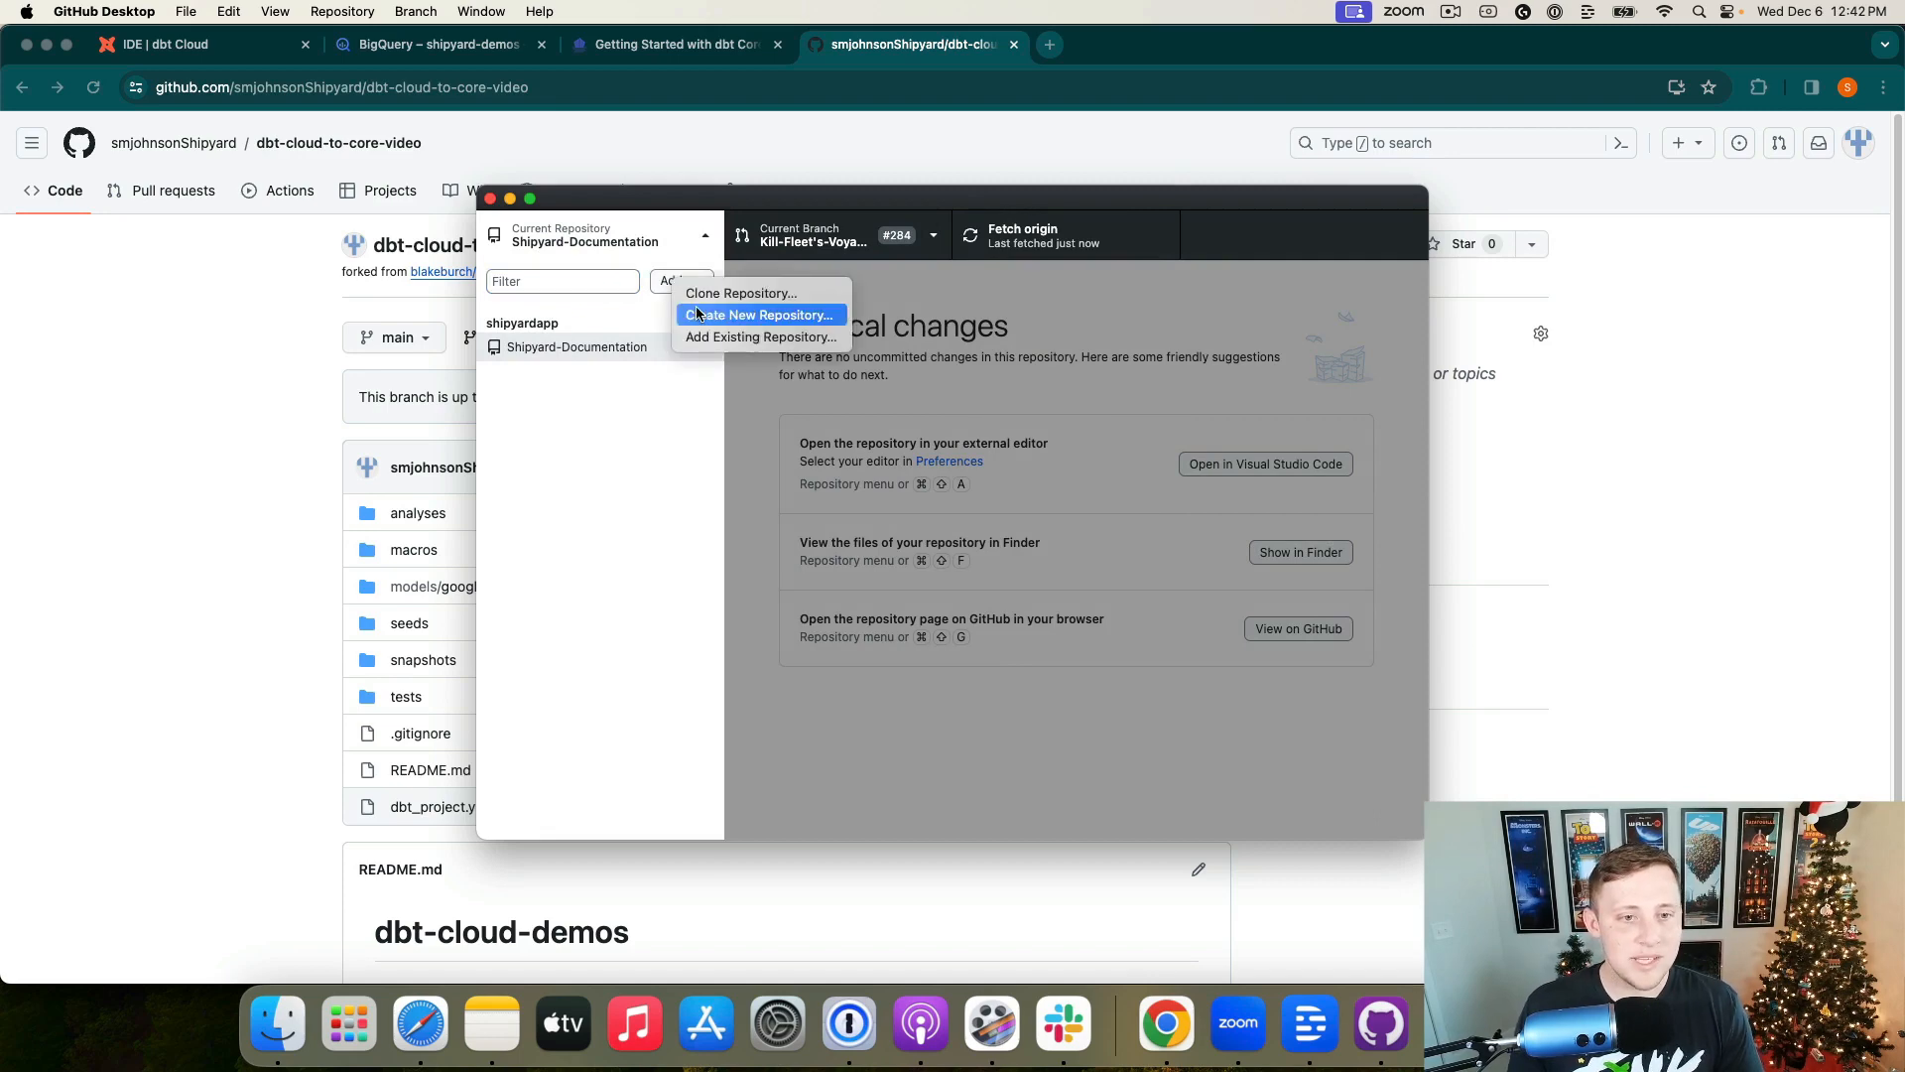
left_click(740, 293)
type("dbt")
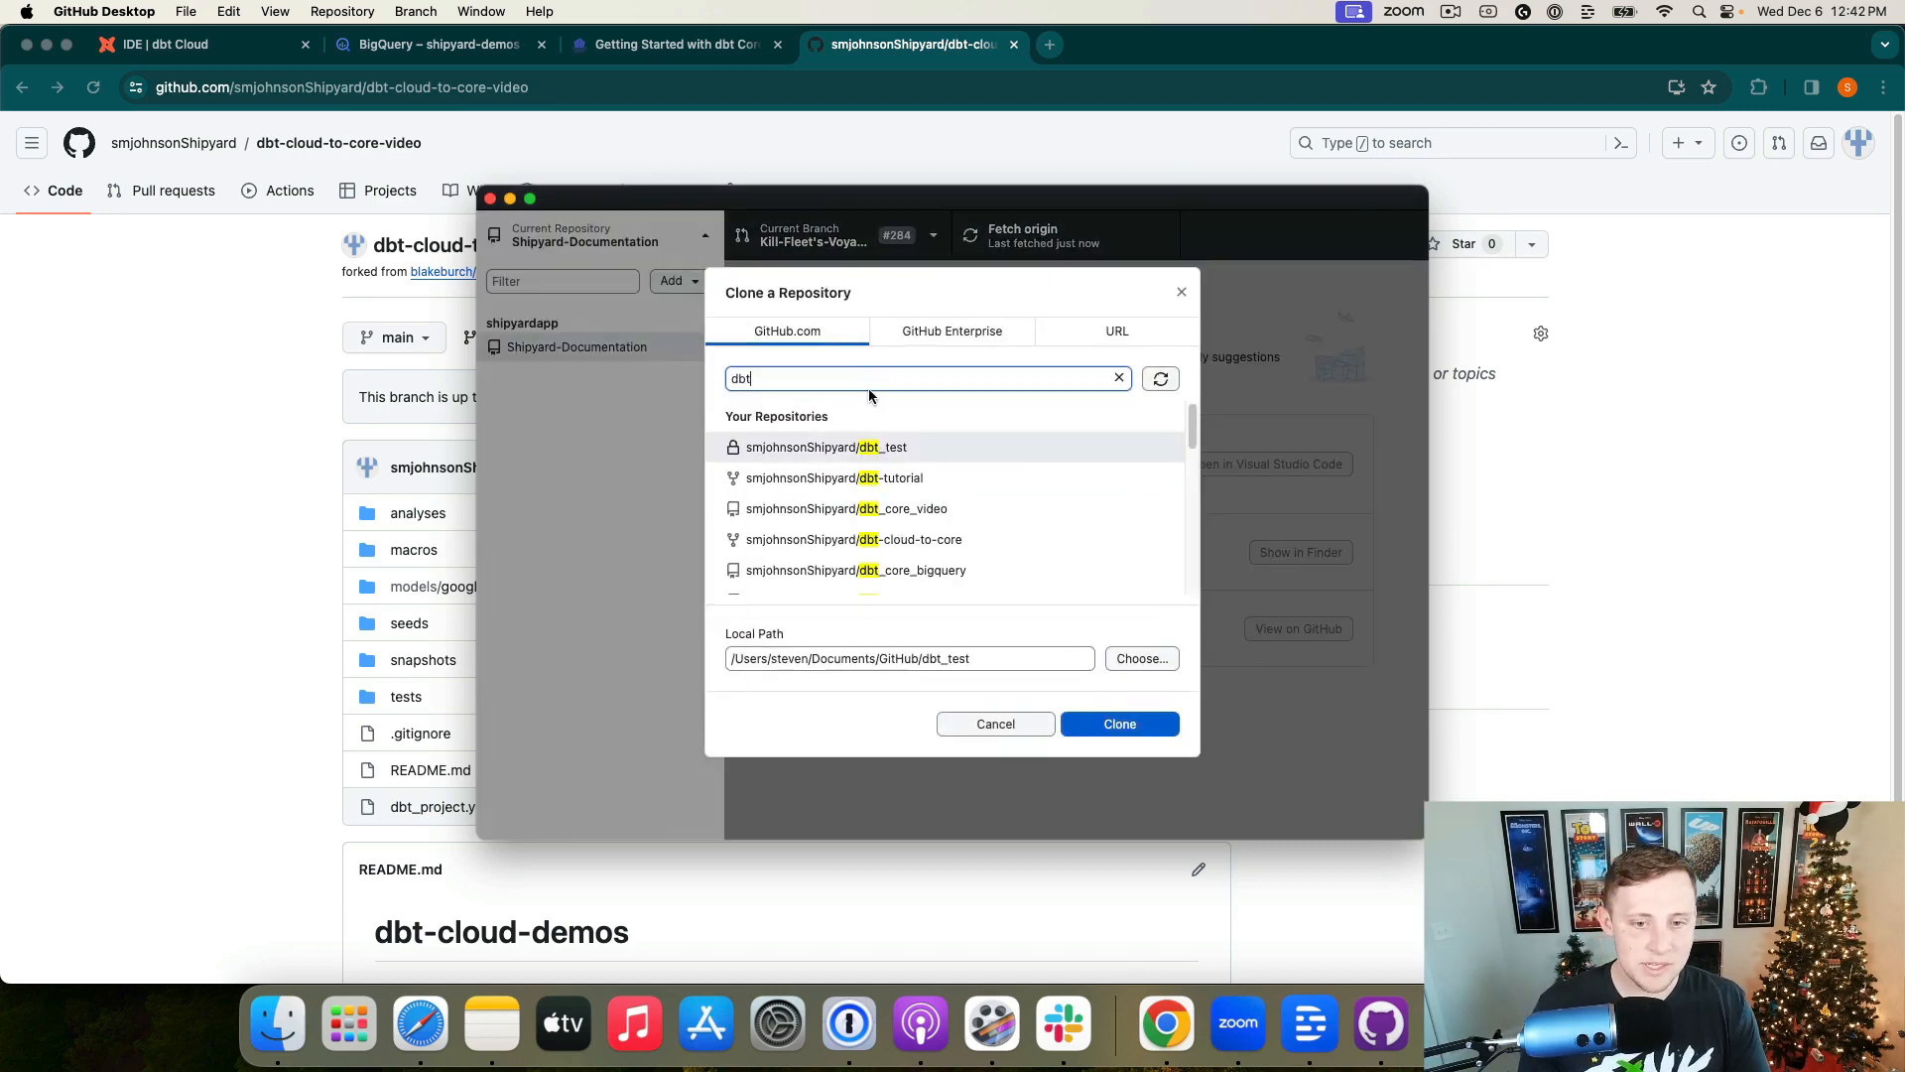
type("-clou")
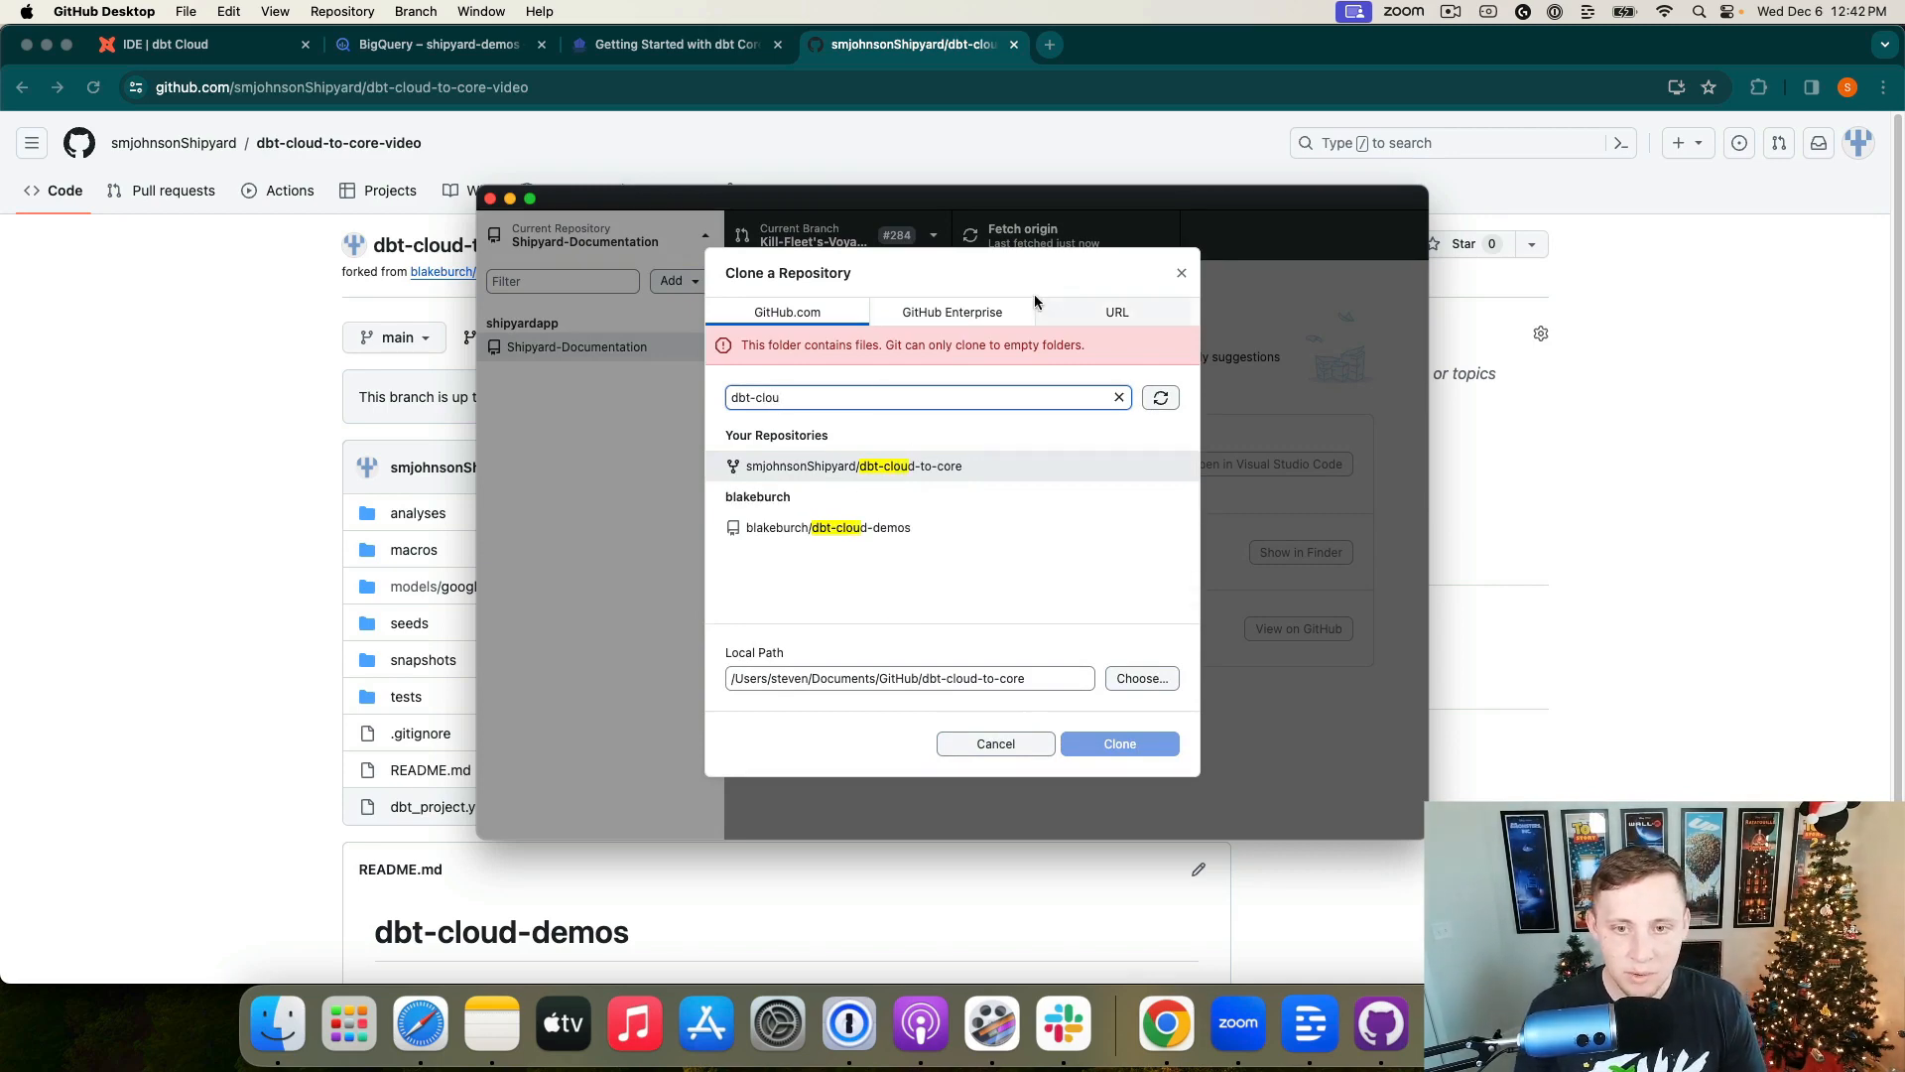
left_click(1111, 312)
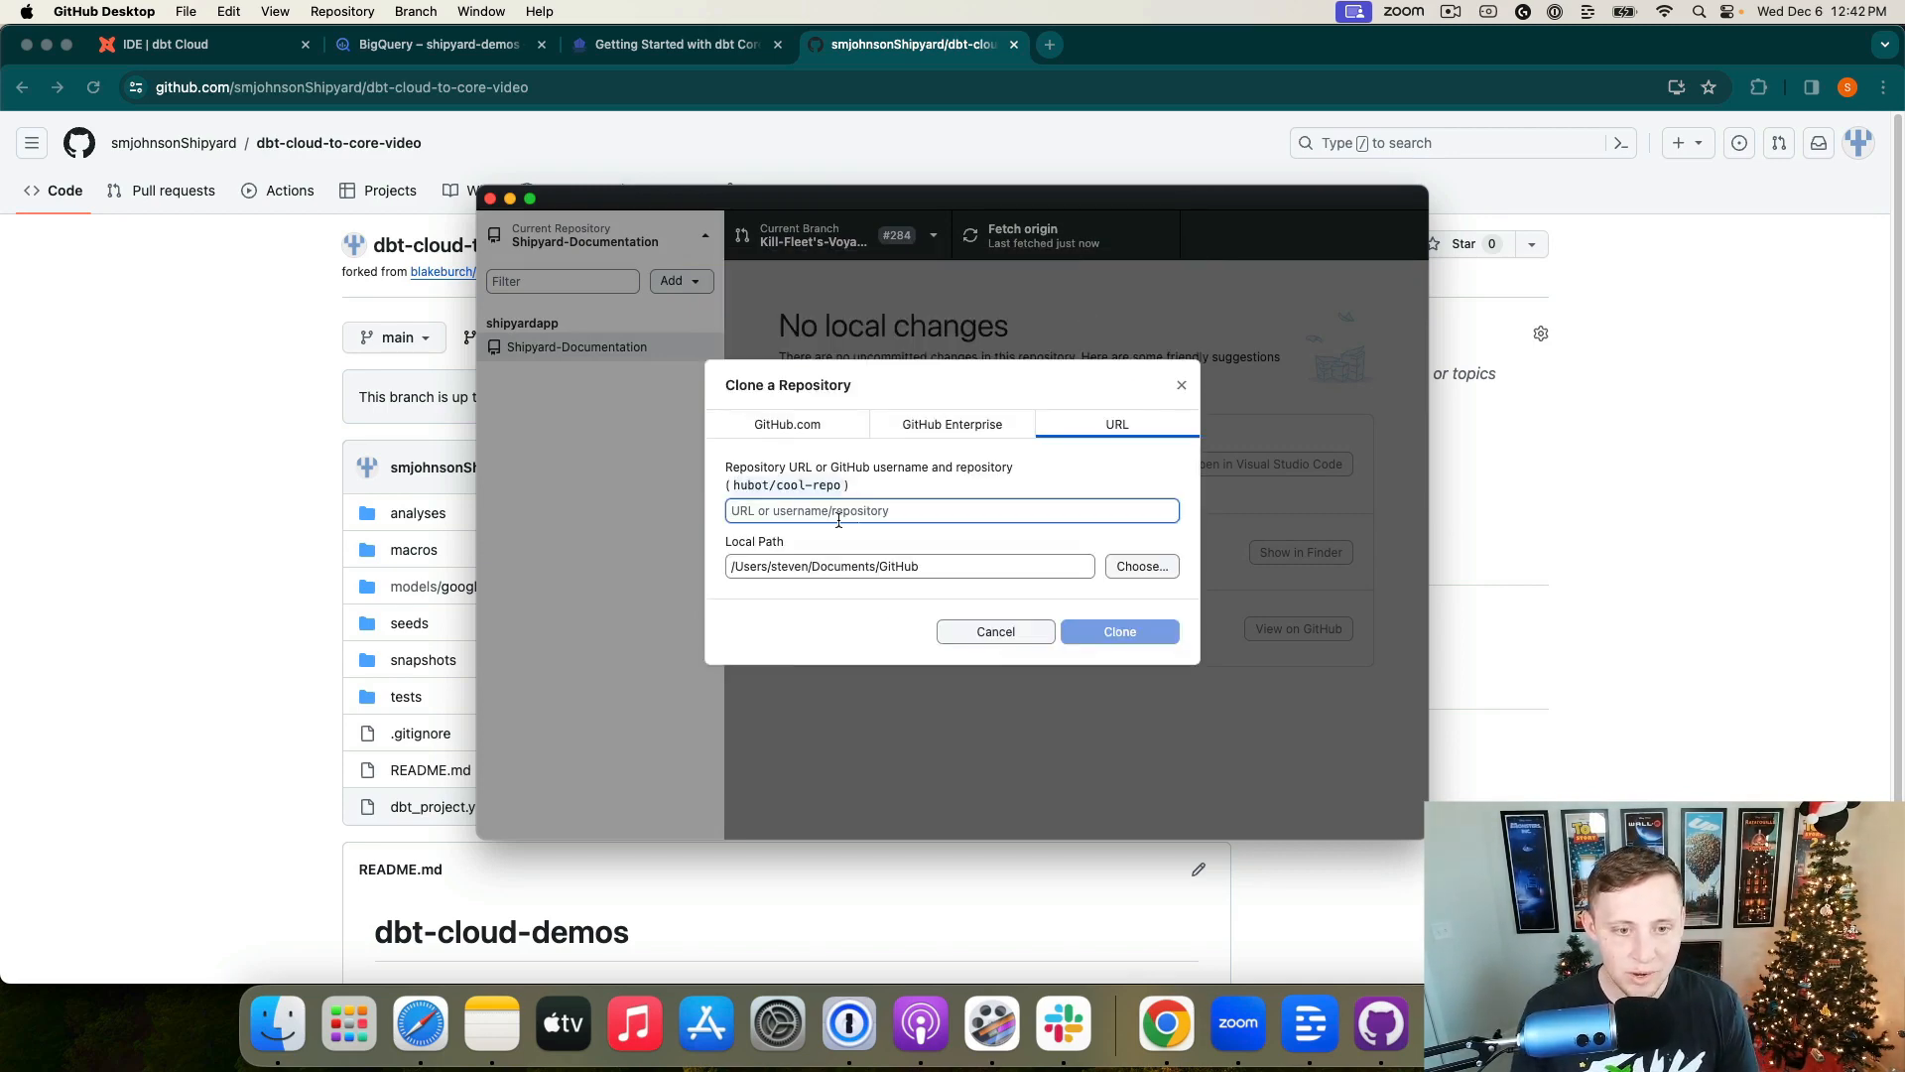
Step: Copy the dbt-cloud-to-core-video fork's web address from Chrome and clone the repository from that URL in GitHub Desktop
left_click(252, 506)
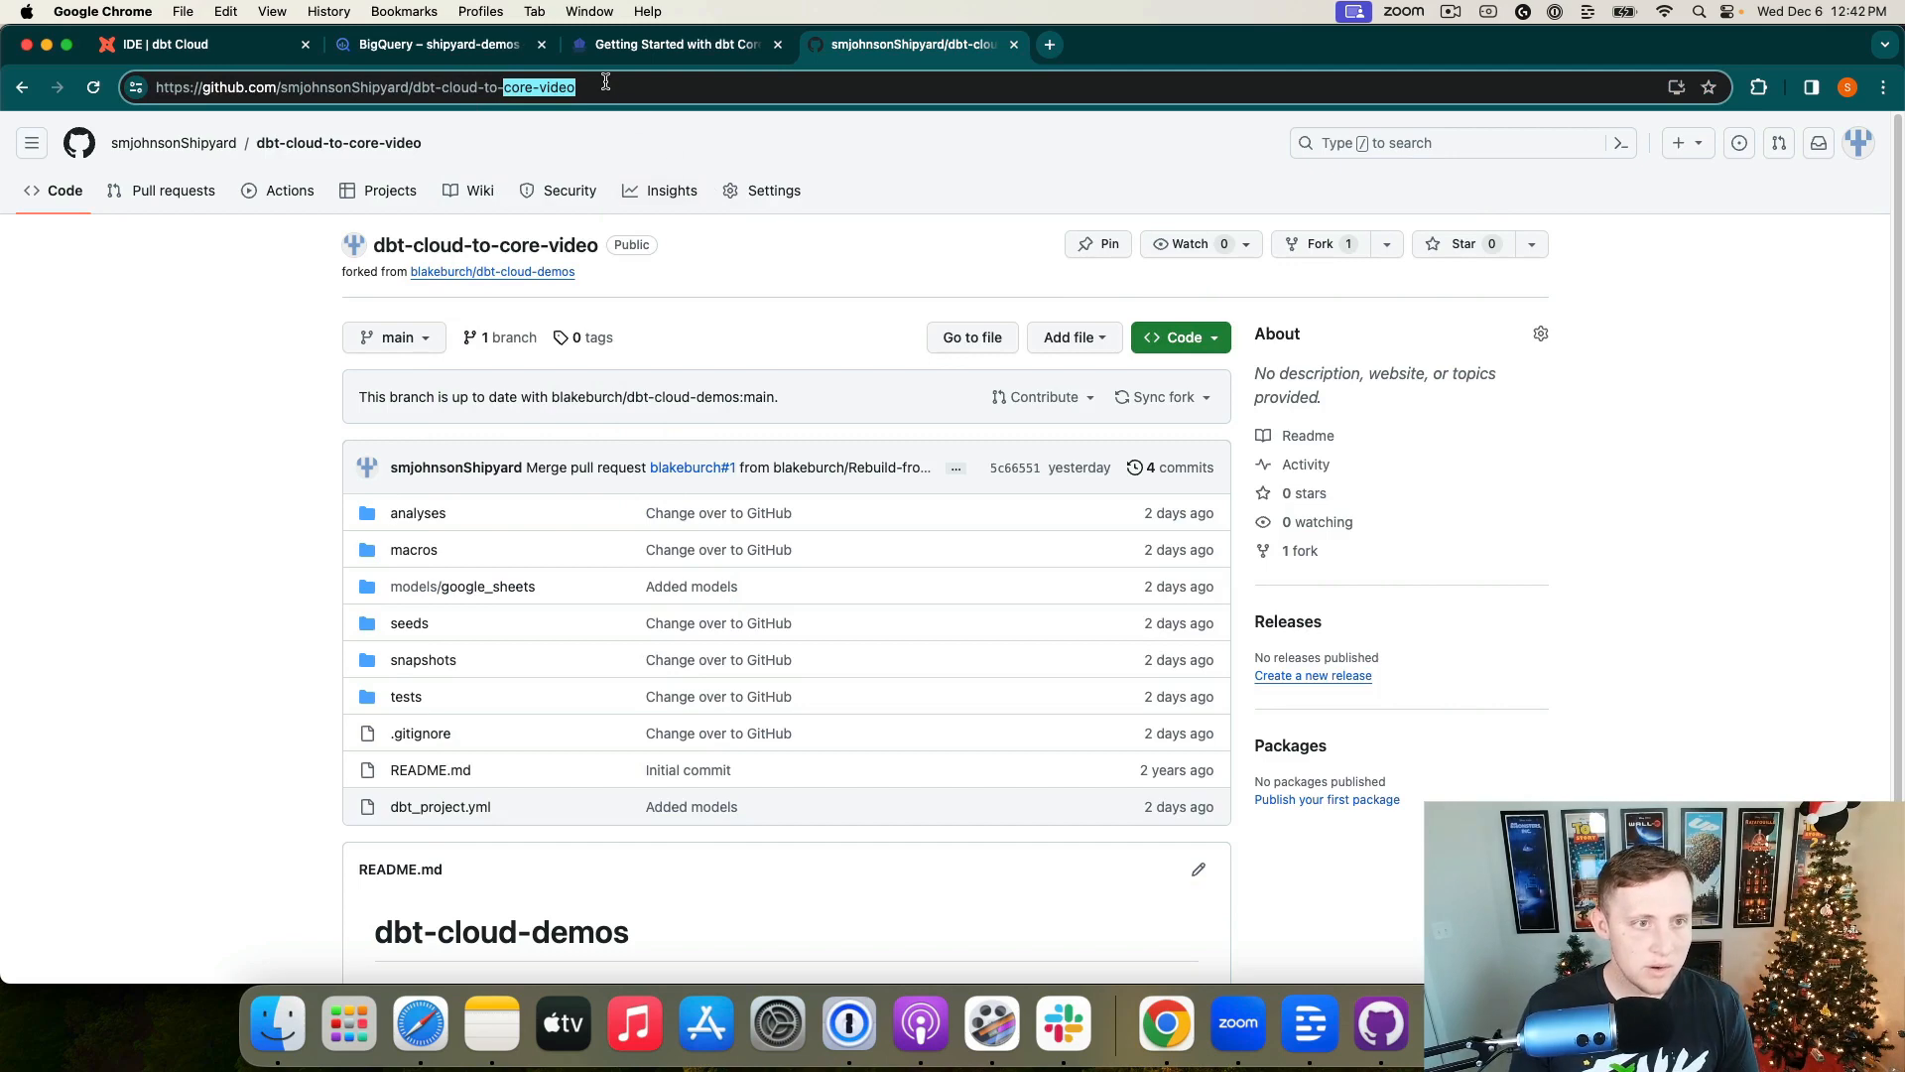
key("super+a")
key("super+c")
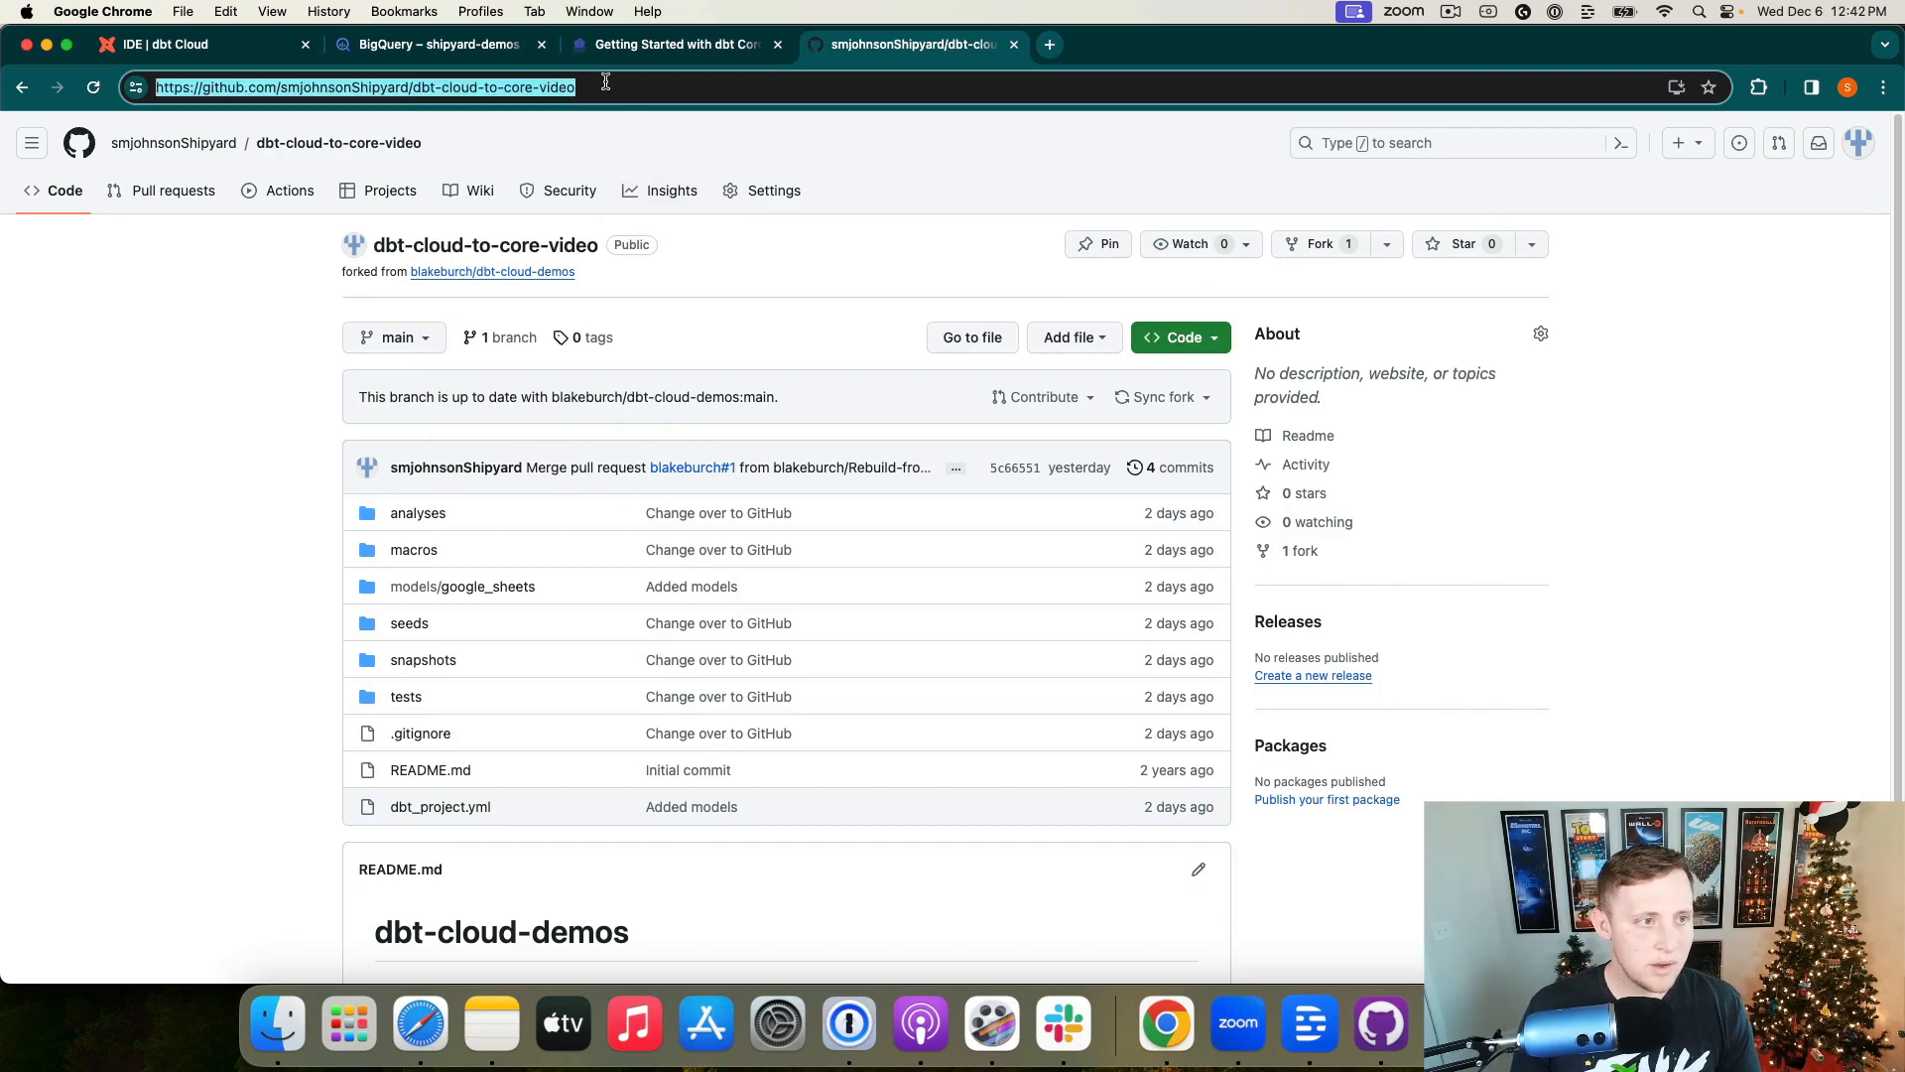
left_click(1380, 1024)
key("super+v")
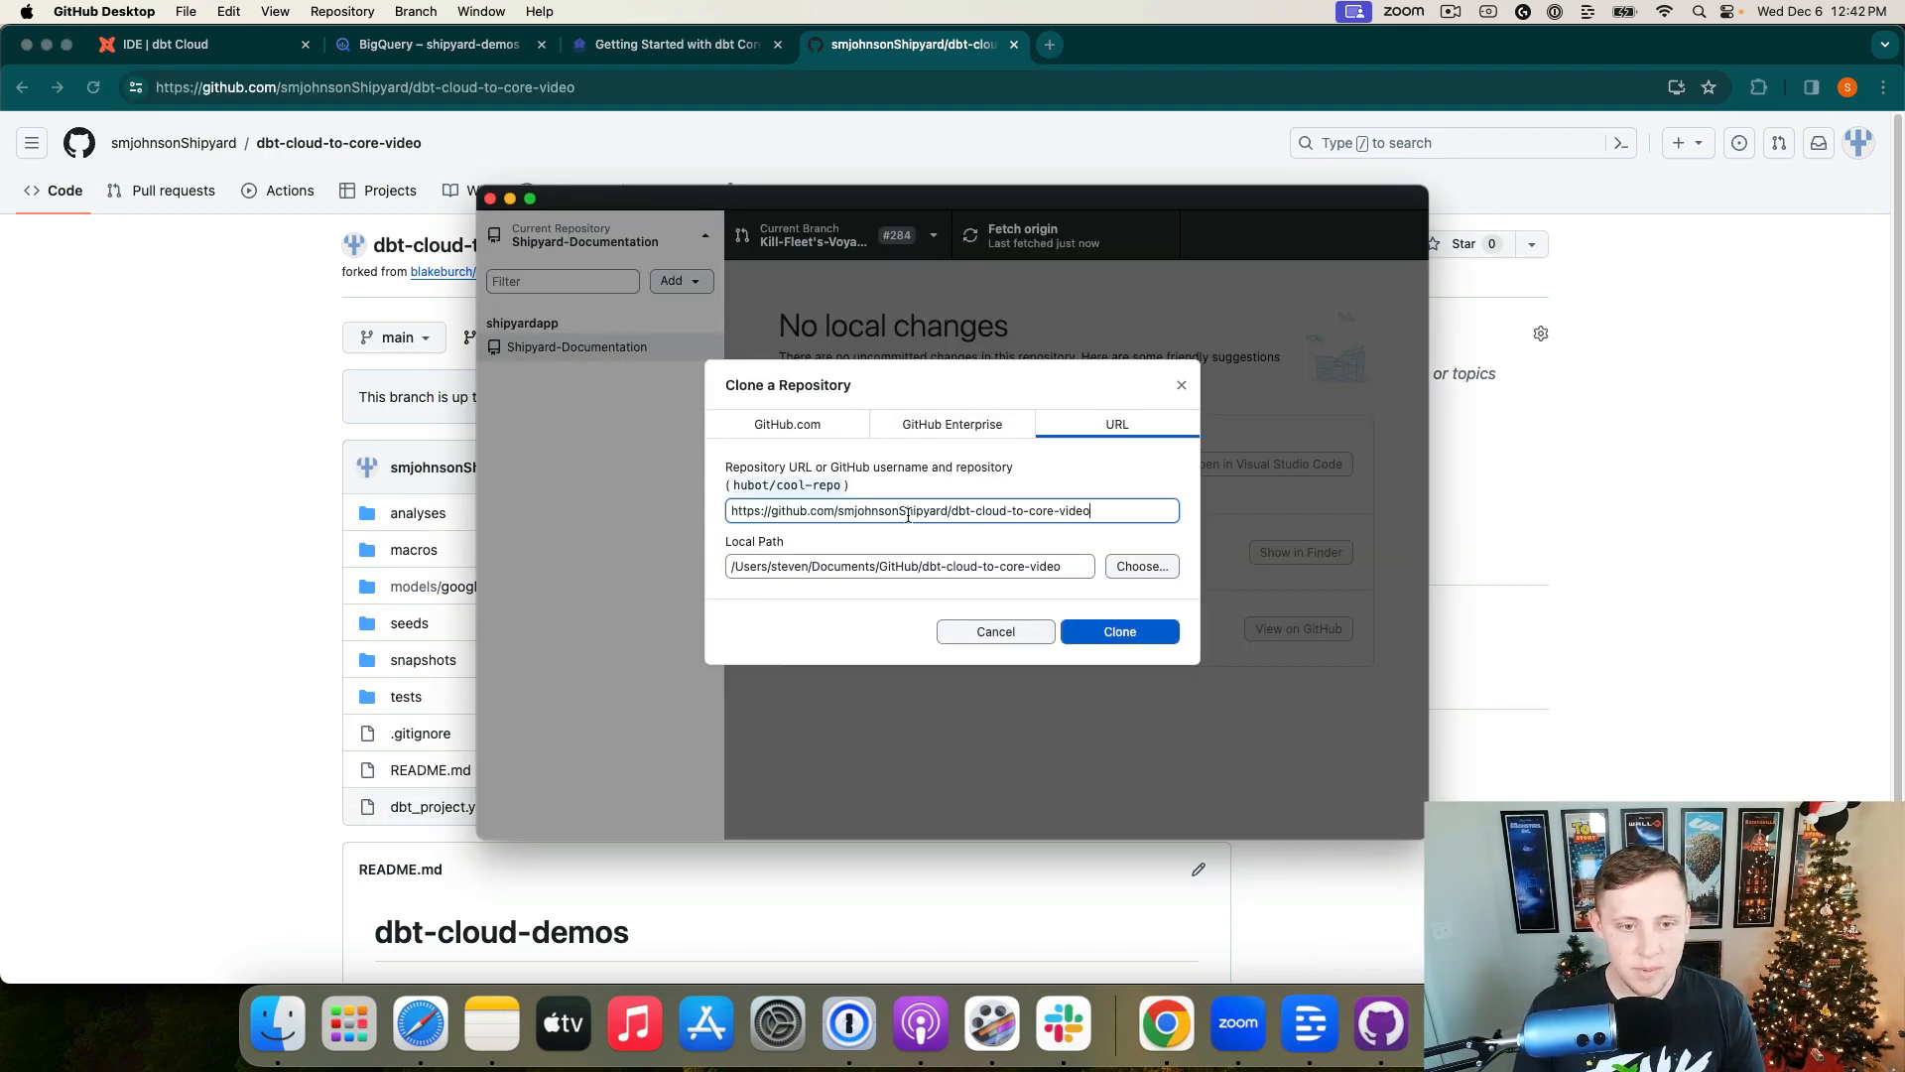
left_click(1131, 640)
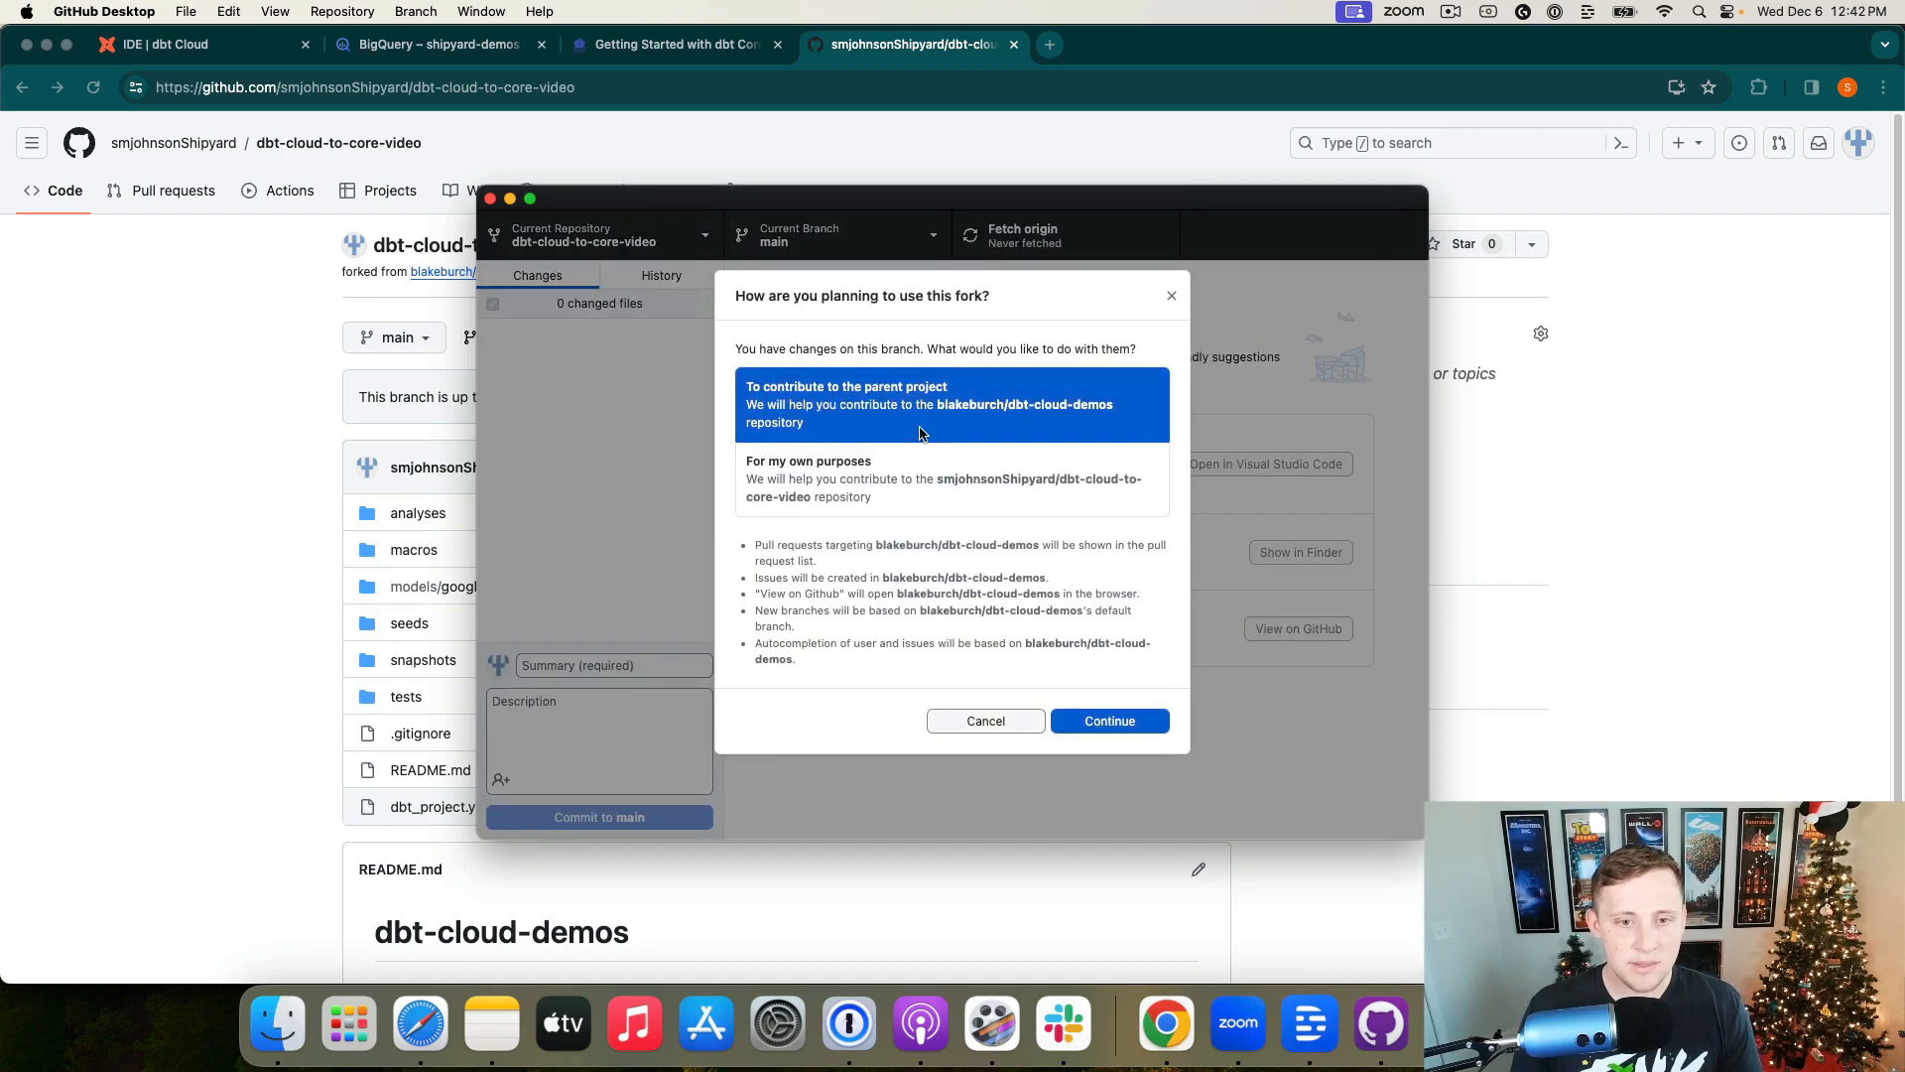
Step: Set the fork's intended use to "For my own purposes" and fetch origin
left_click(880, 463)
left_click(1088, 723)
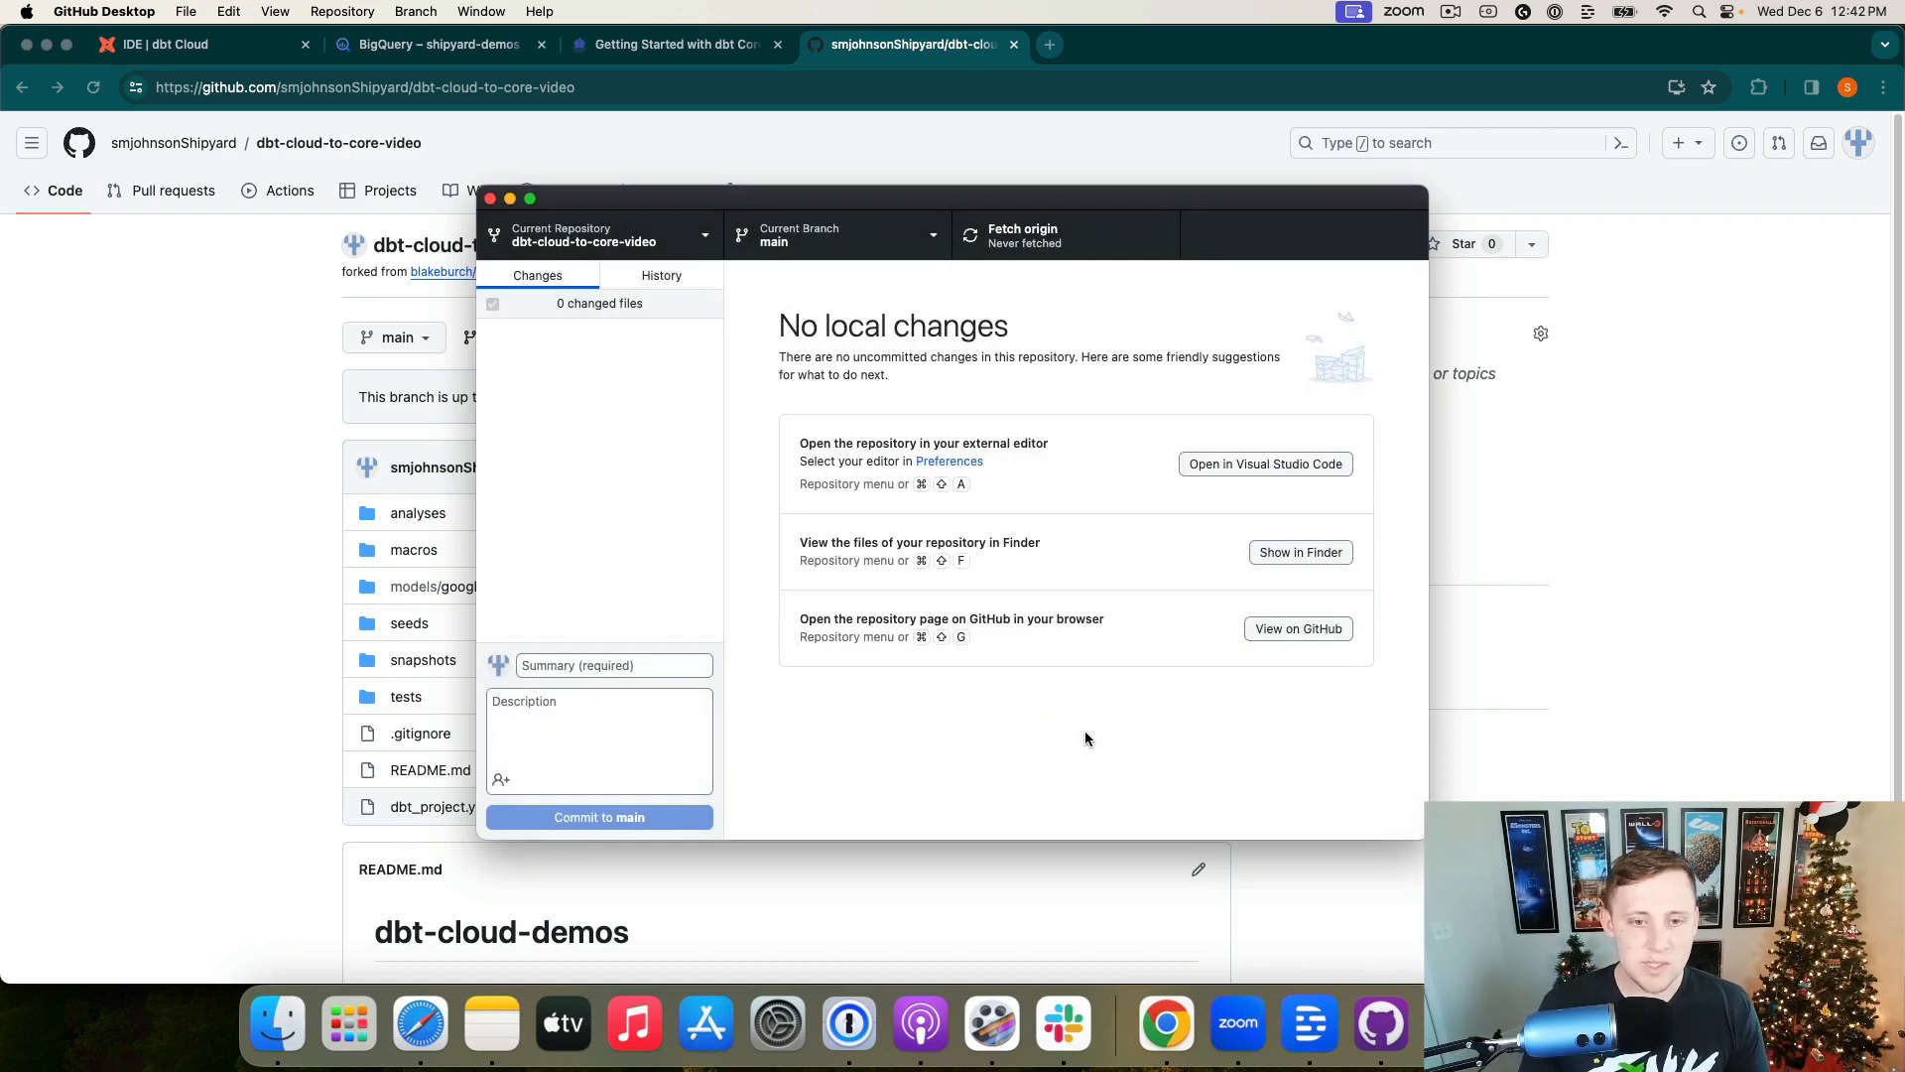
left_click(1024, 243)
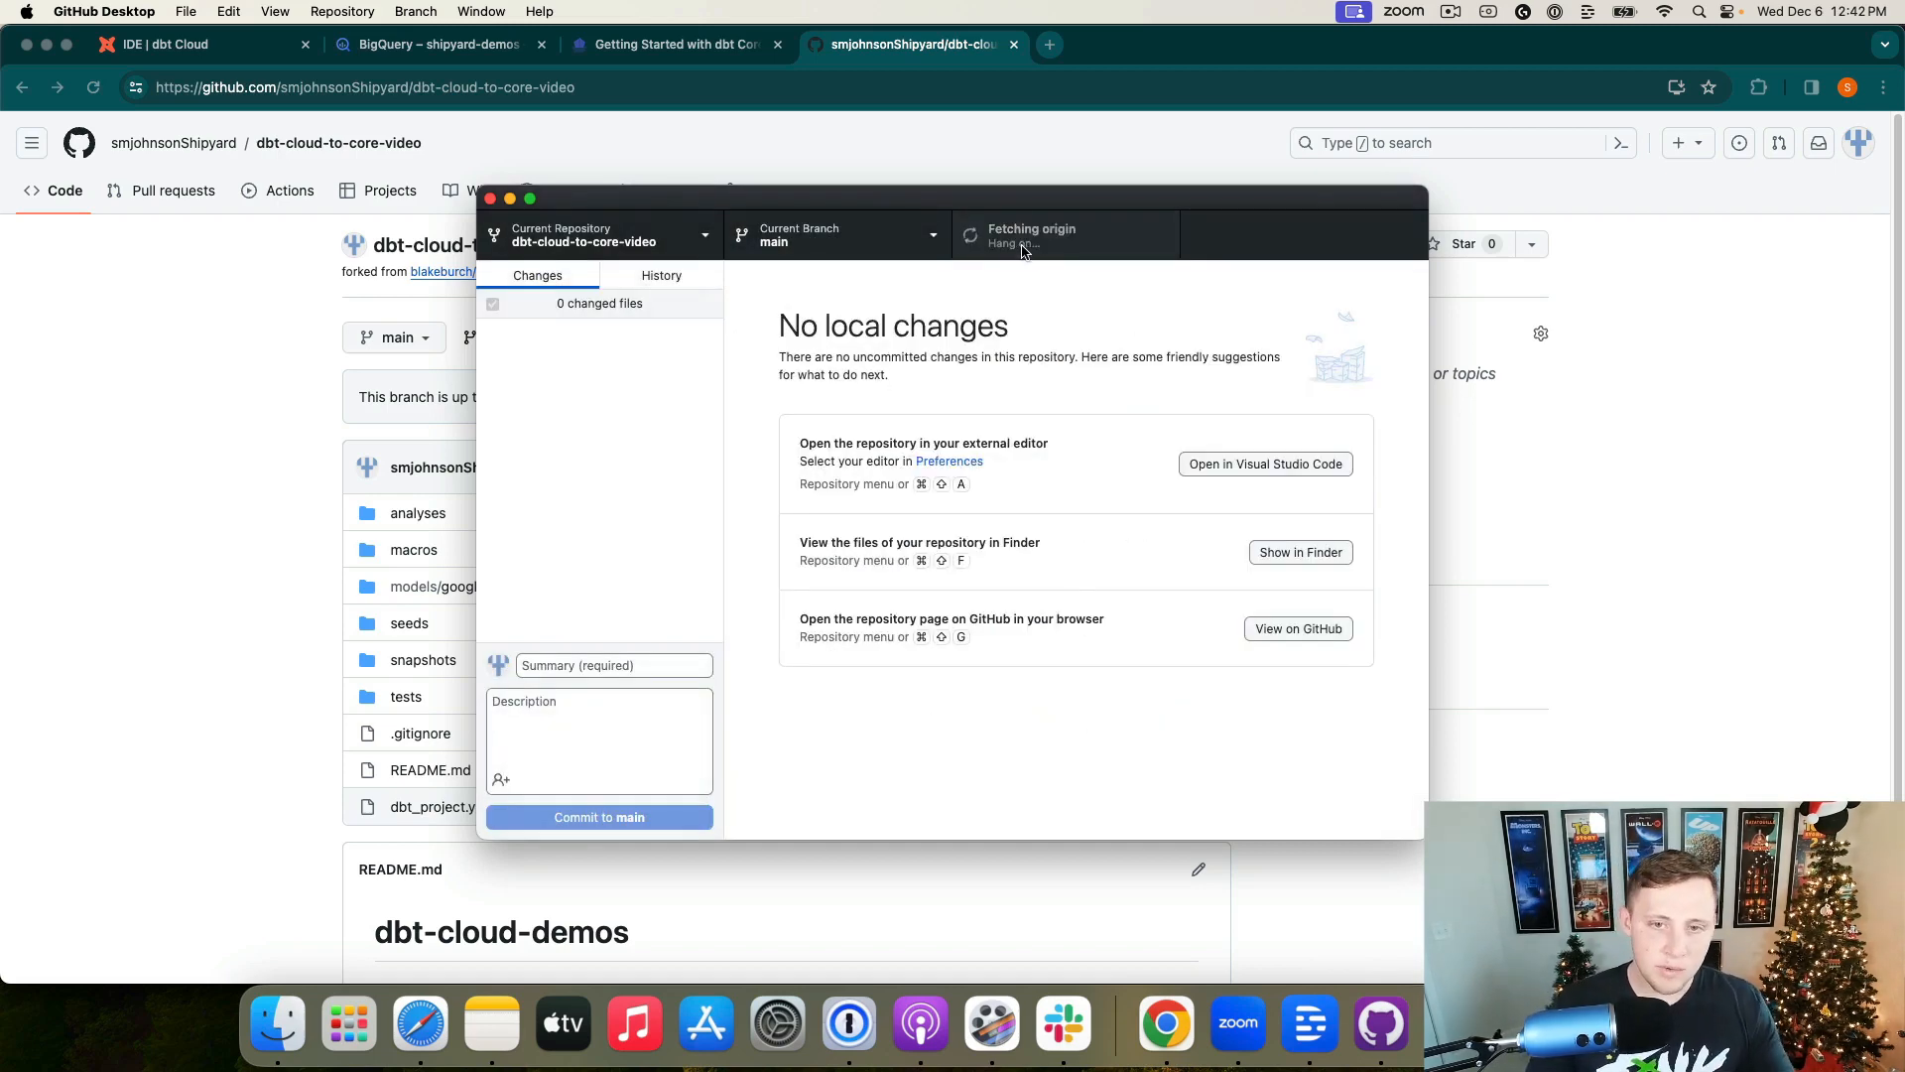
Step: Open the cloned repository in Visual Studio Code, trusting the folder's authors, and enlarge the editor window to fill the screen
left_click(1238, 468)
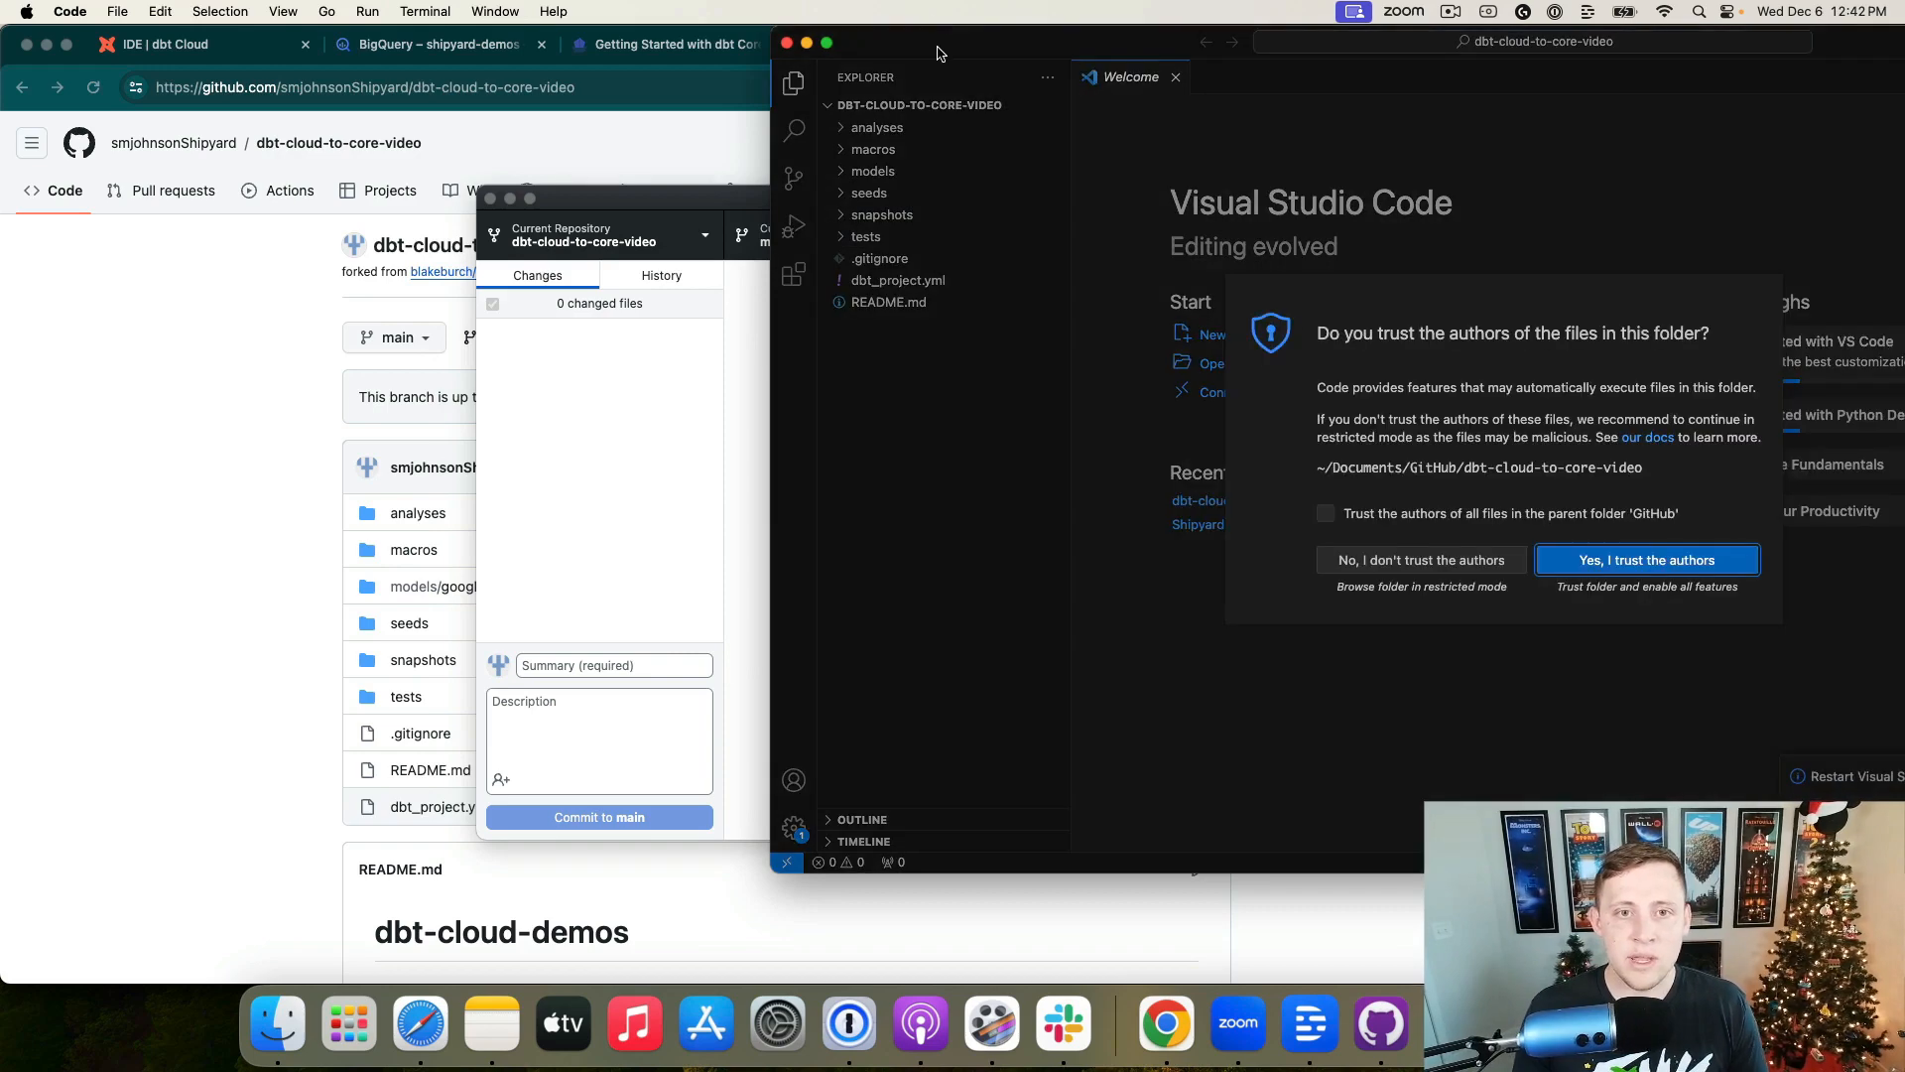
left_click(1581, 562)
left_click_drag(1156, 42, 586, 38)
double_click(535, 42)
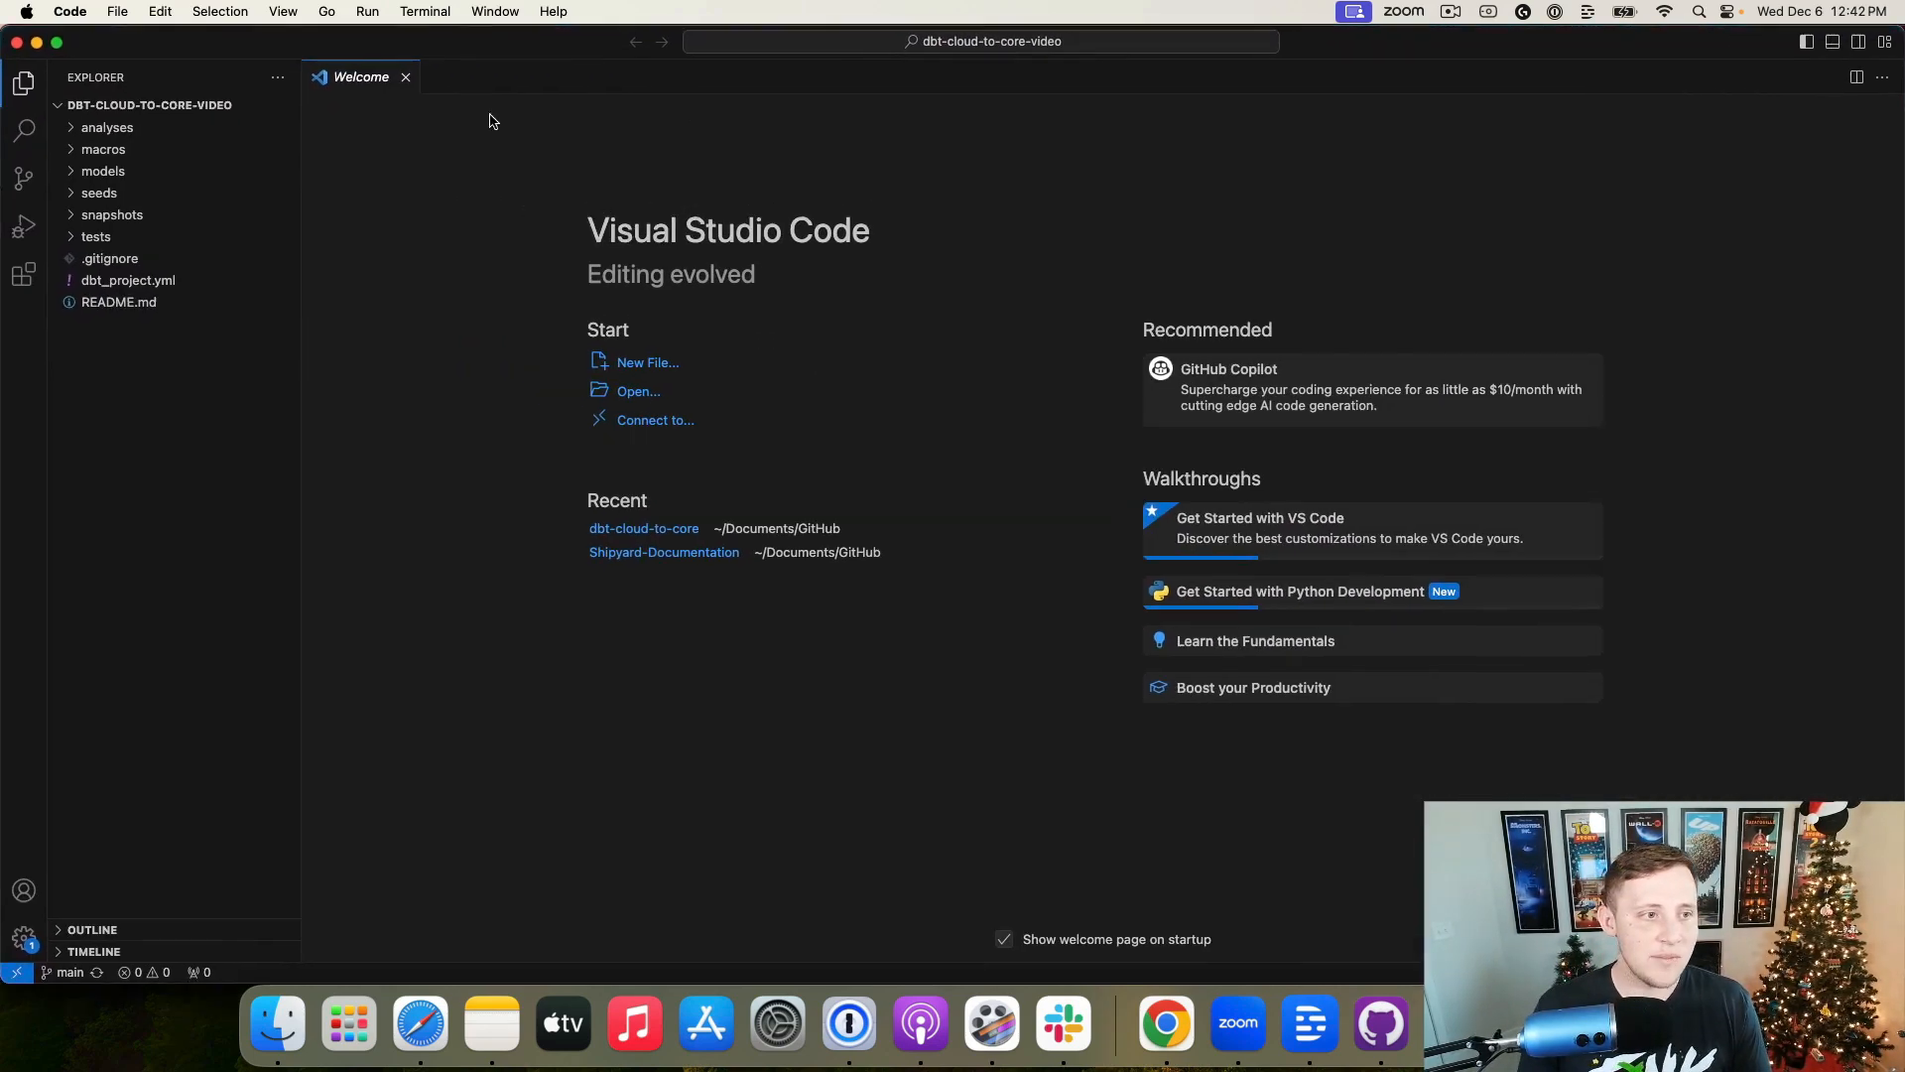
Step: Check the SQL files under models/google_sheets and open dbt_project.yml for review
left_click(74, 174)
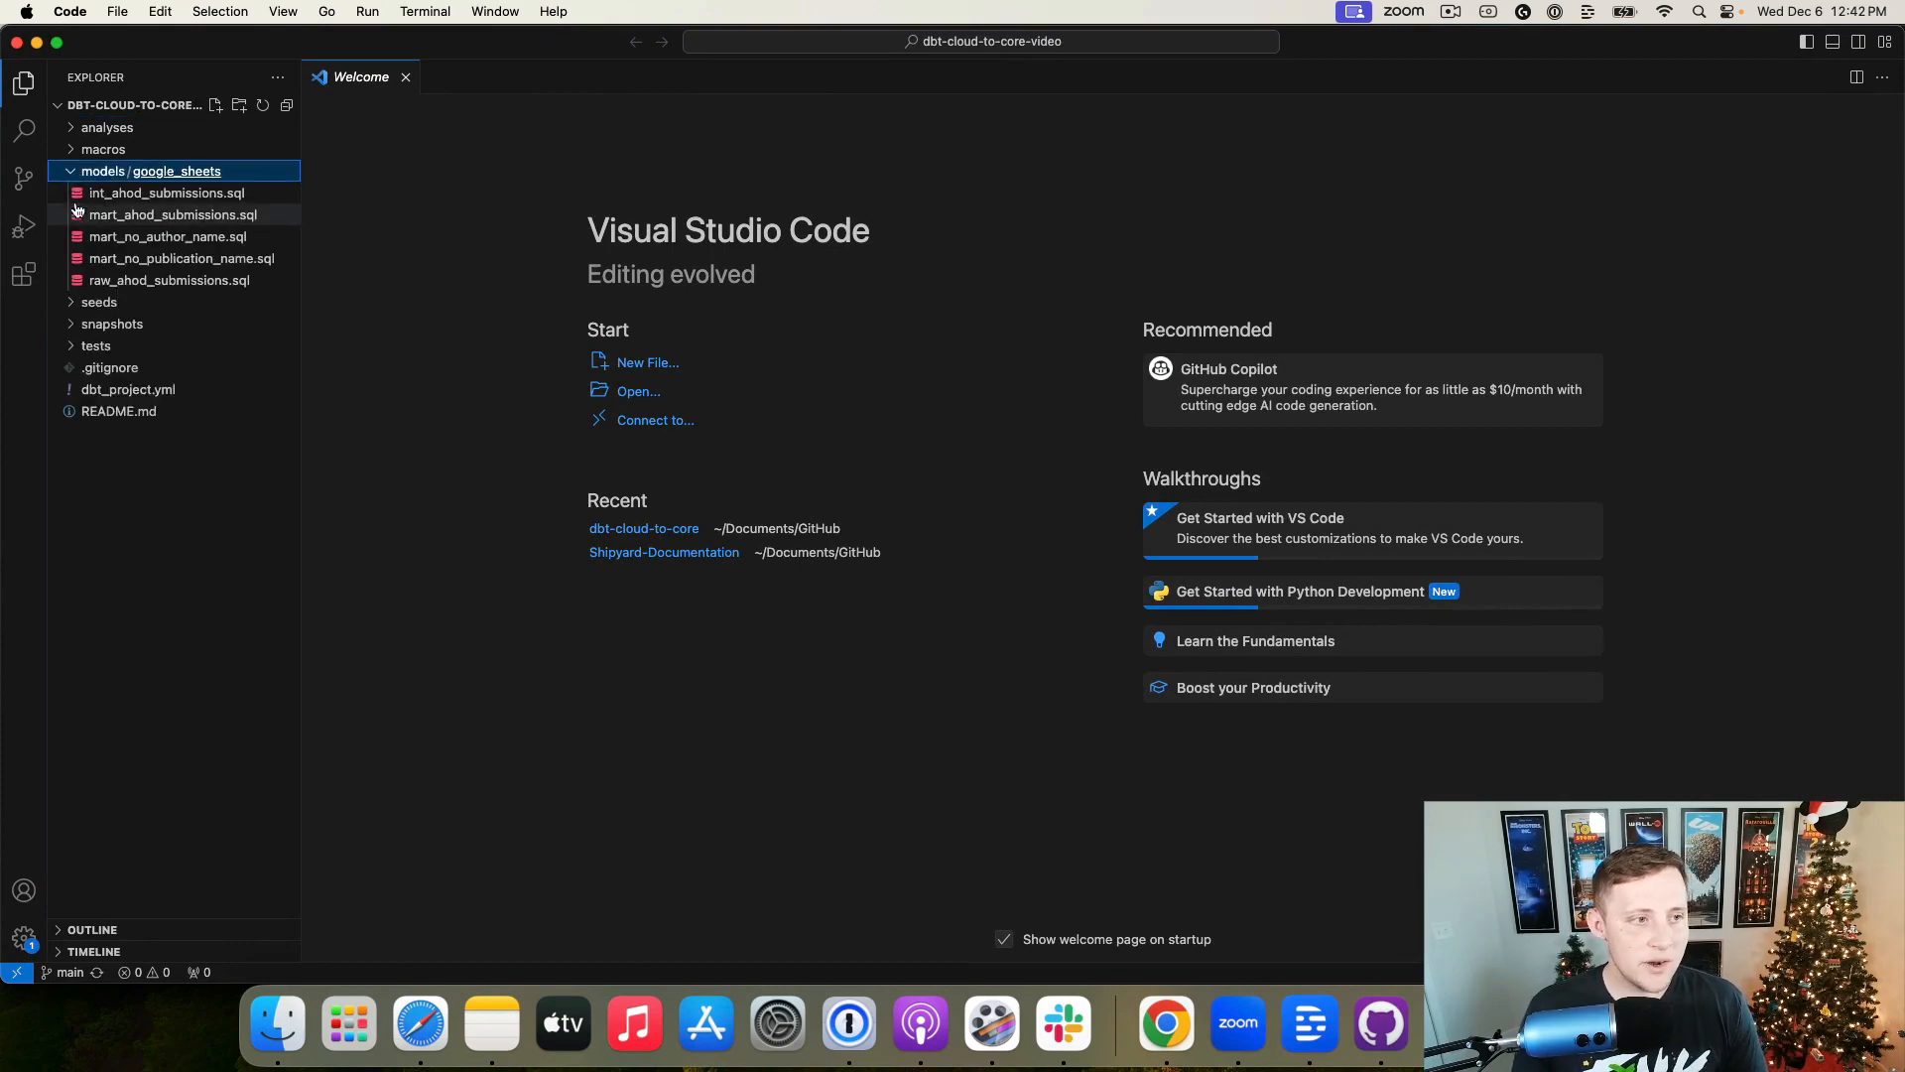
left_click(74, 174)
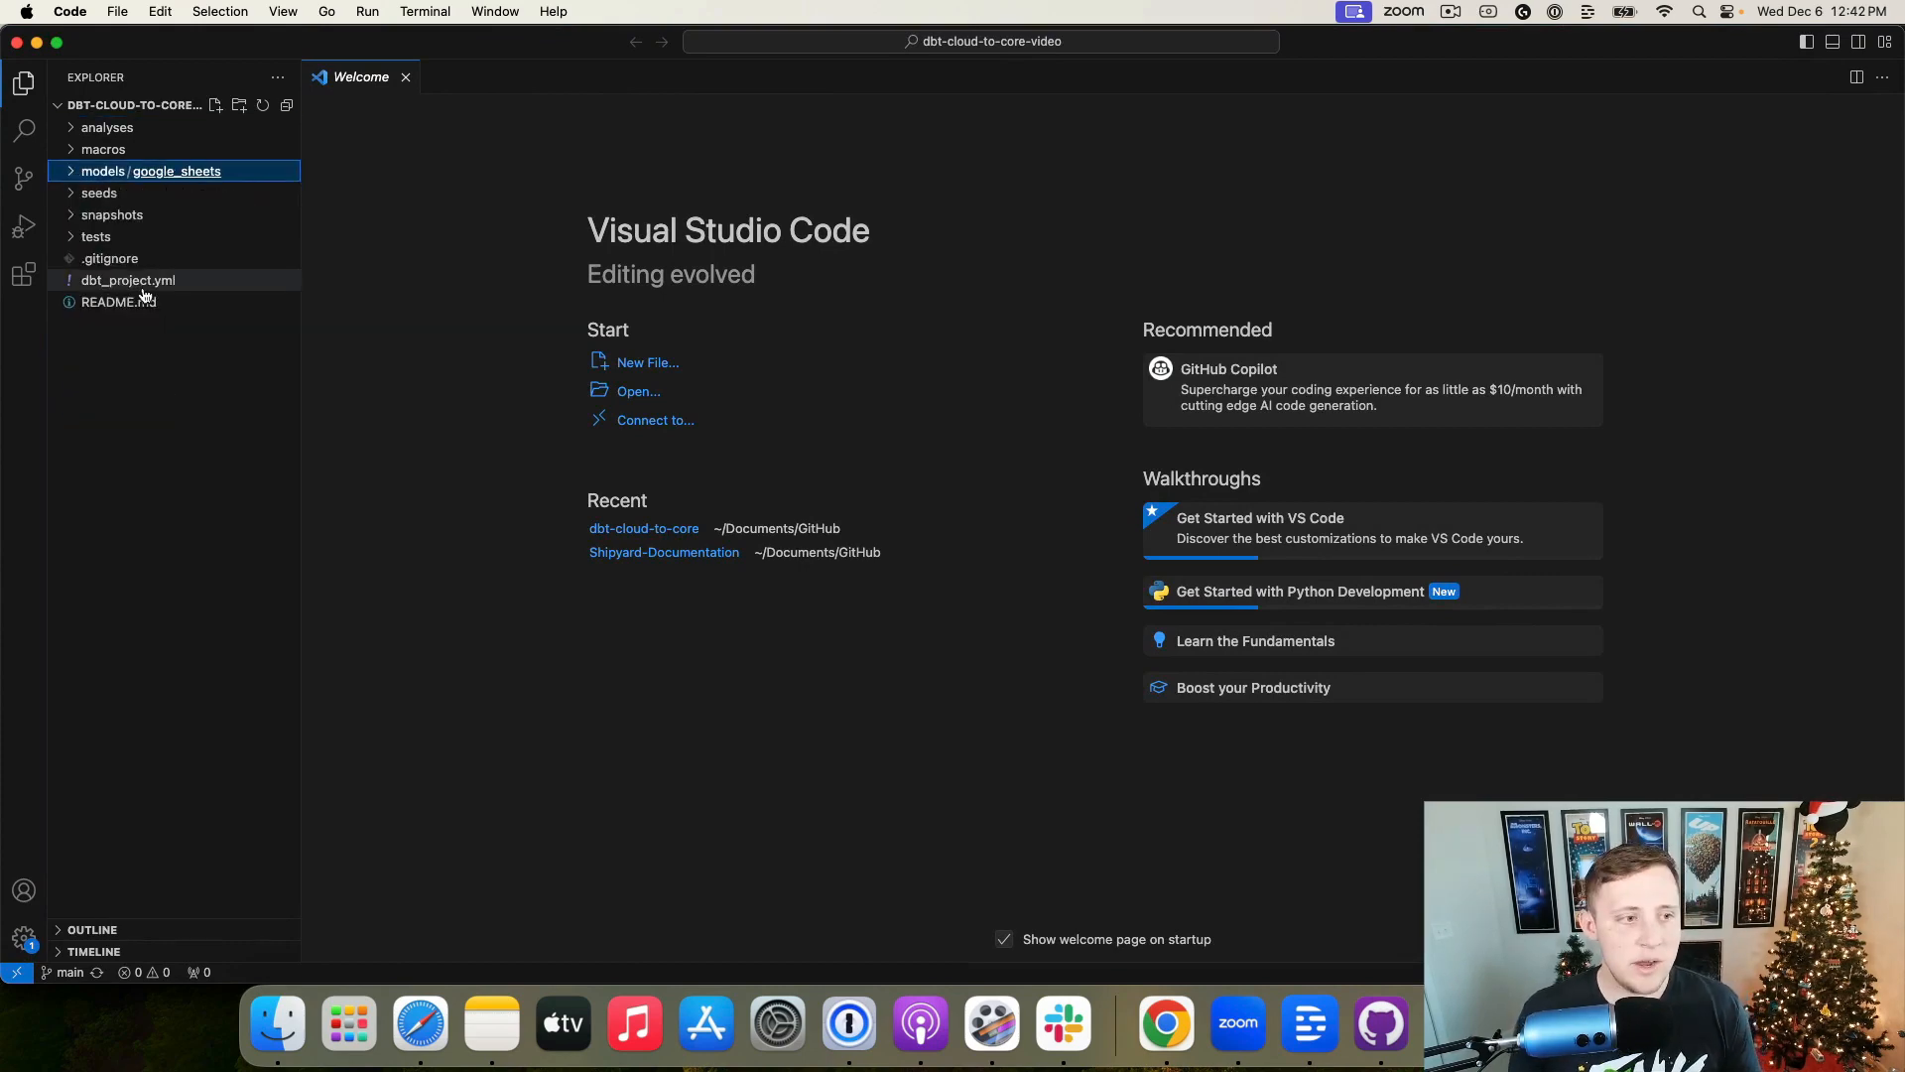
left_click(139, 282)
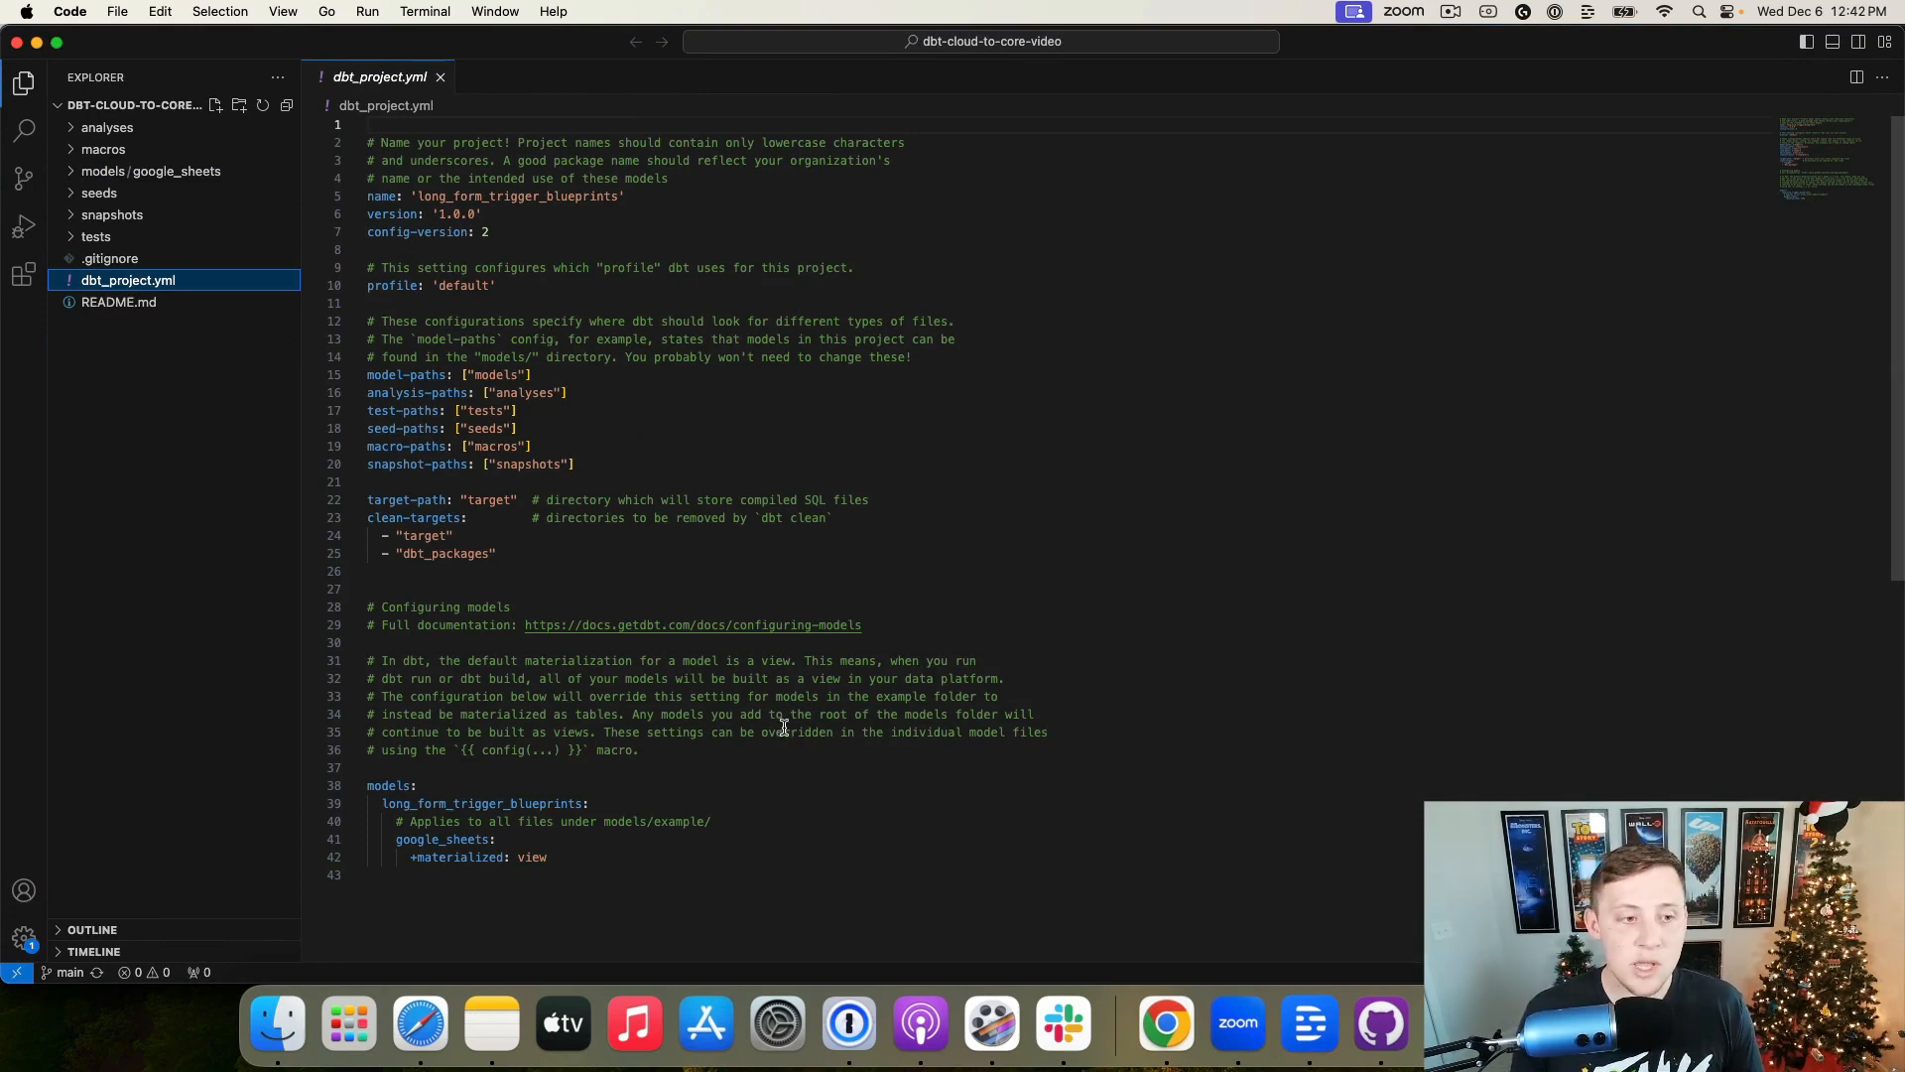
Step: Create a new file named profiles.yml in the project's root folder
right_click(142, 361)
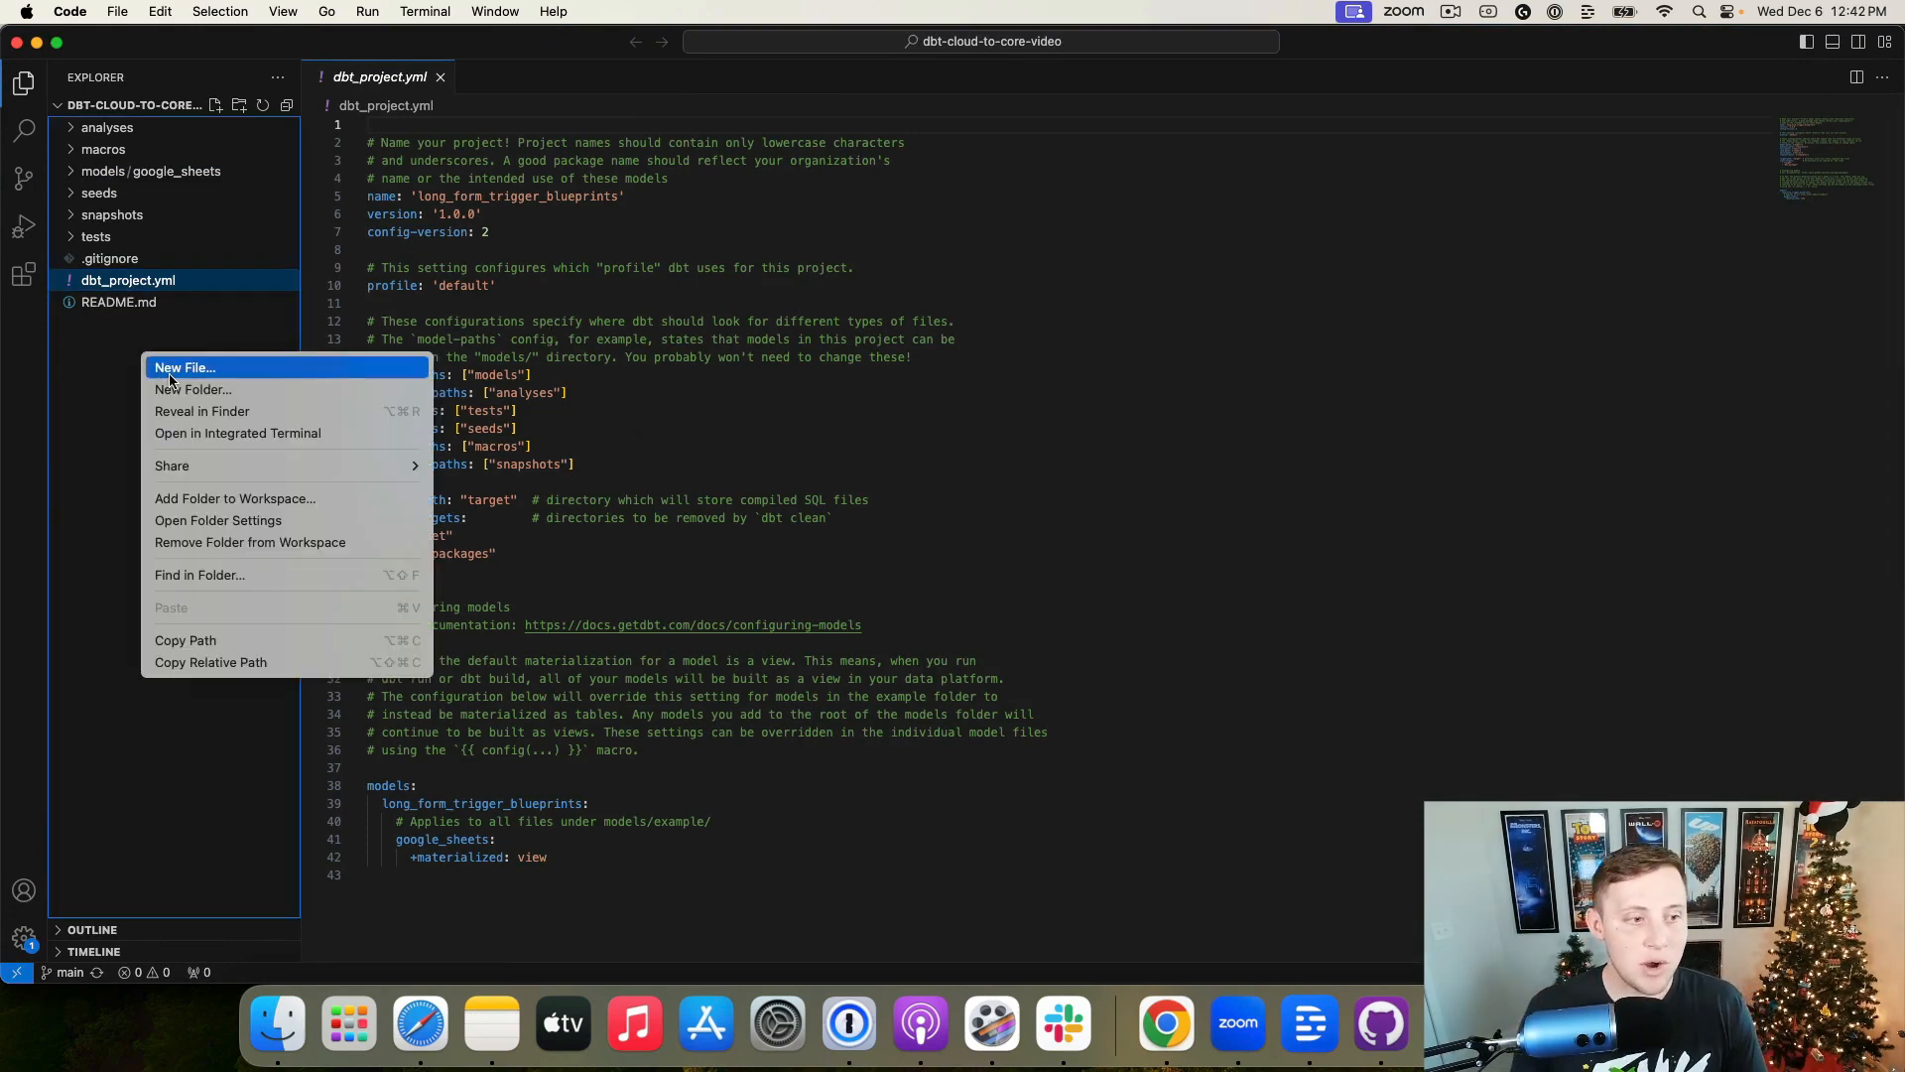
left_click(171, 372)
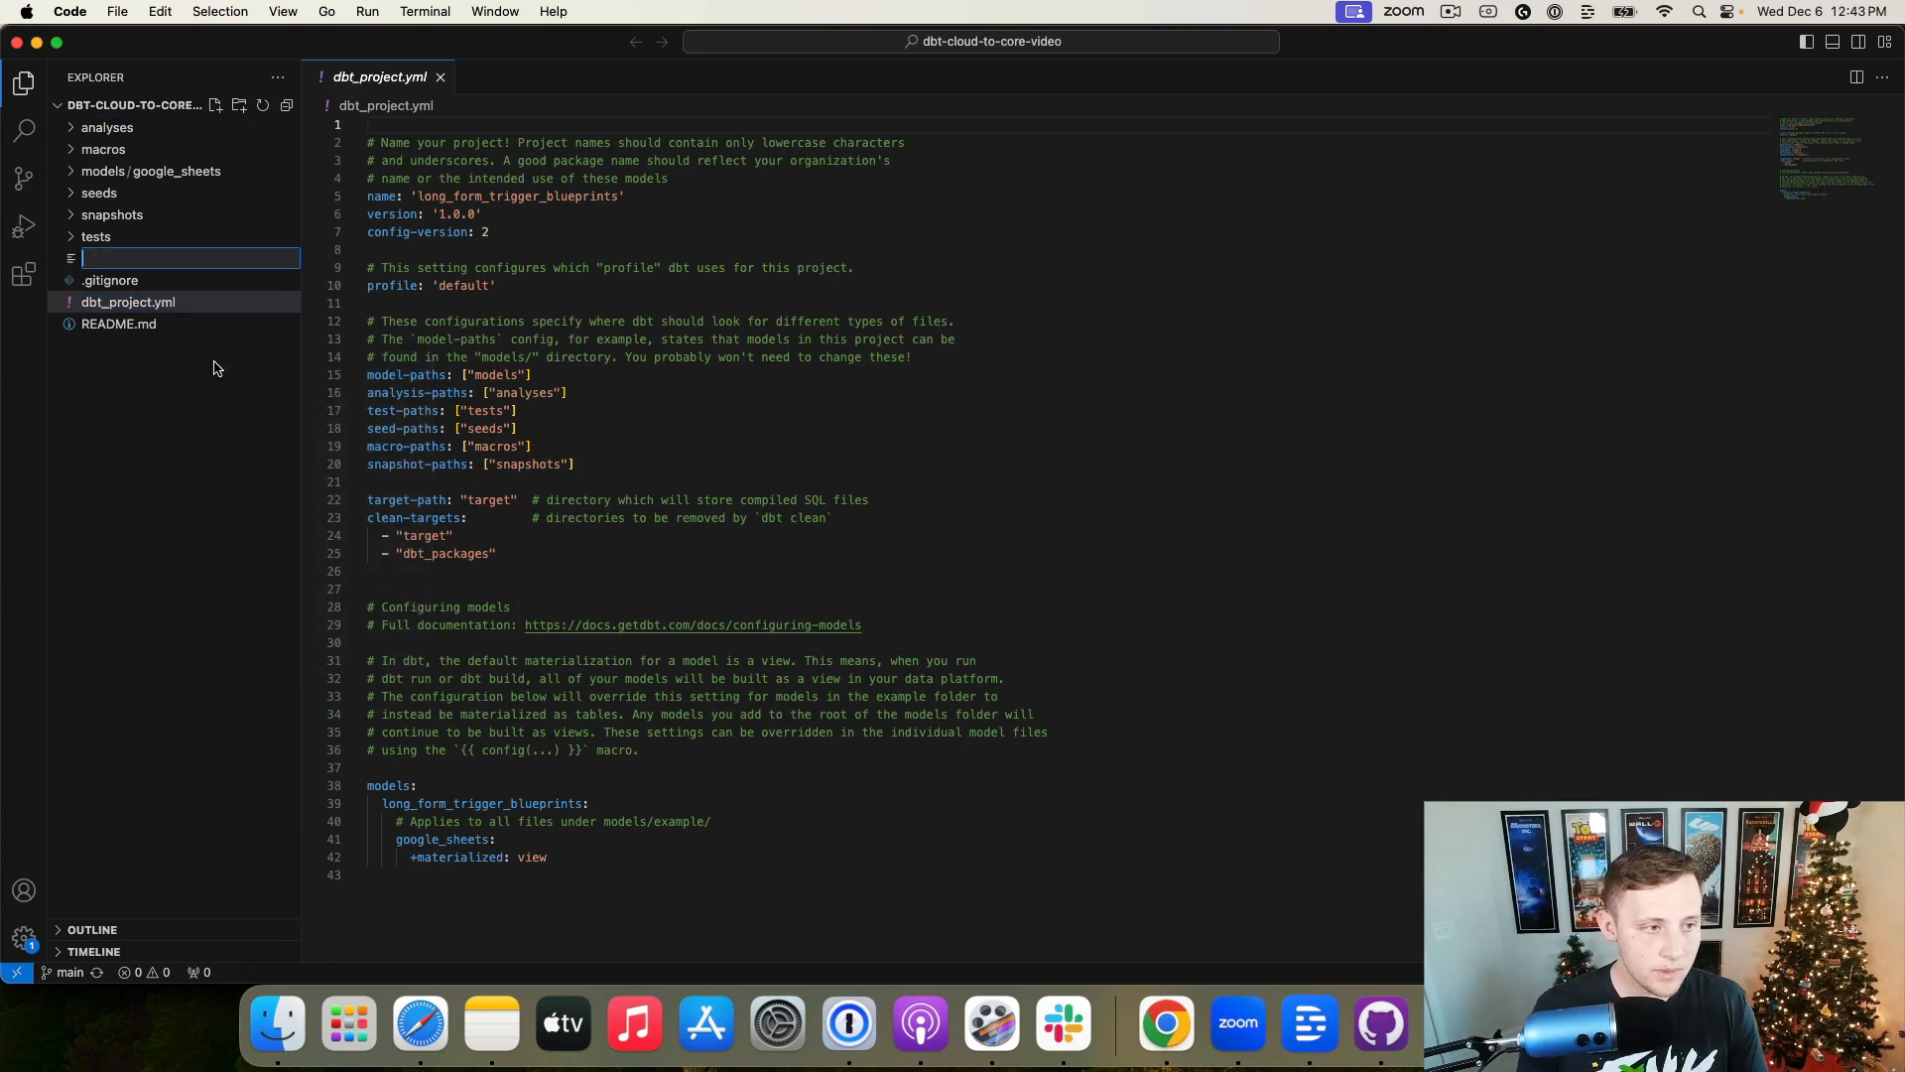
type("profil")
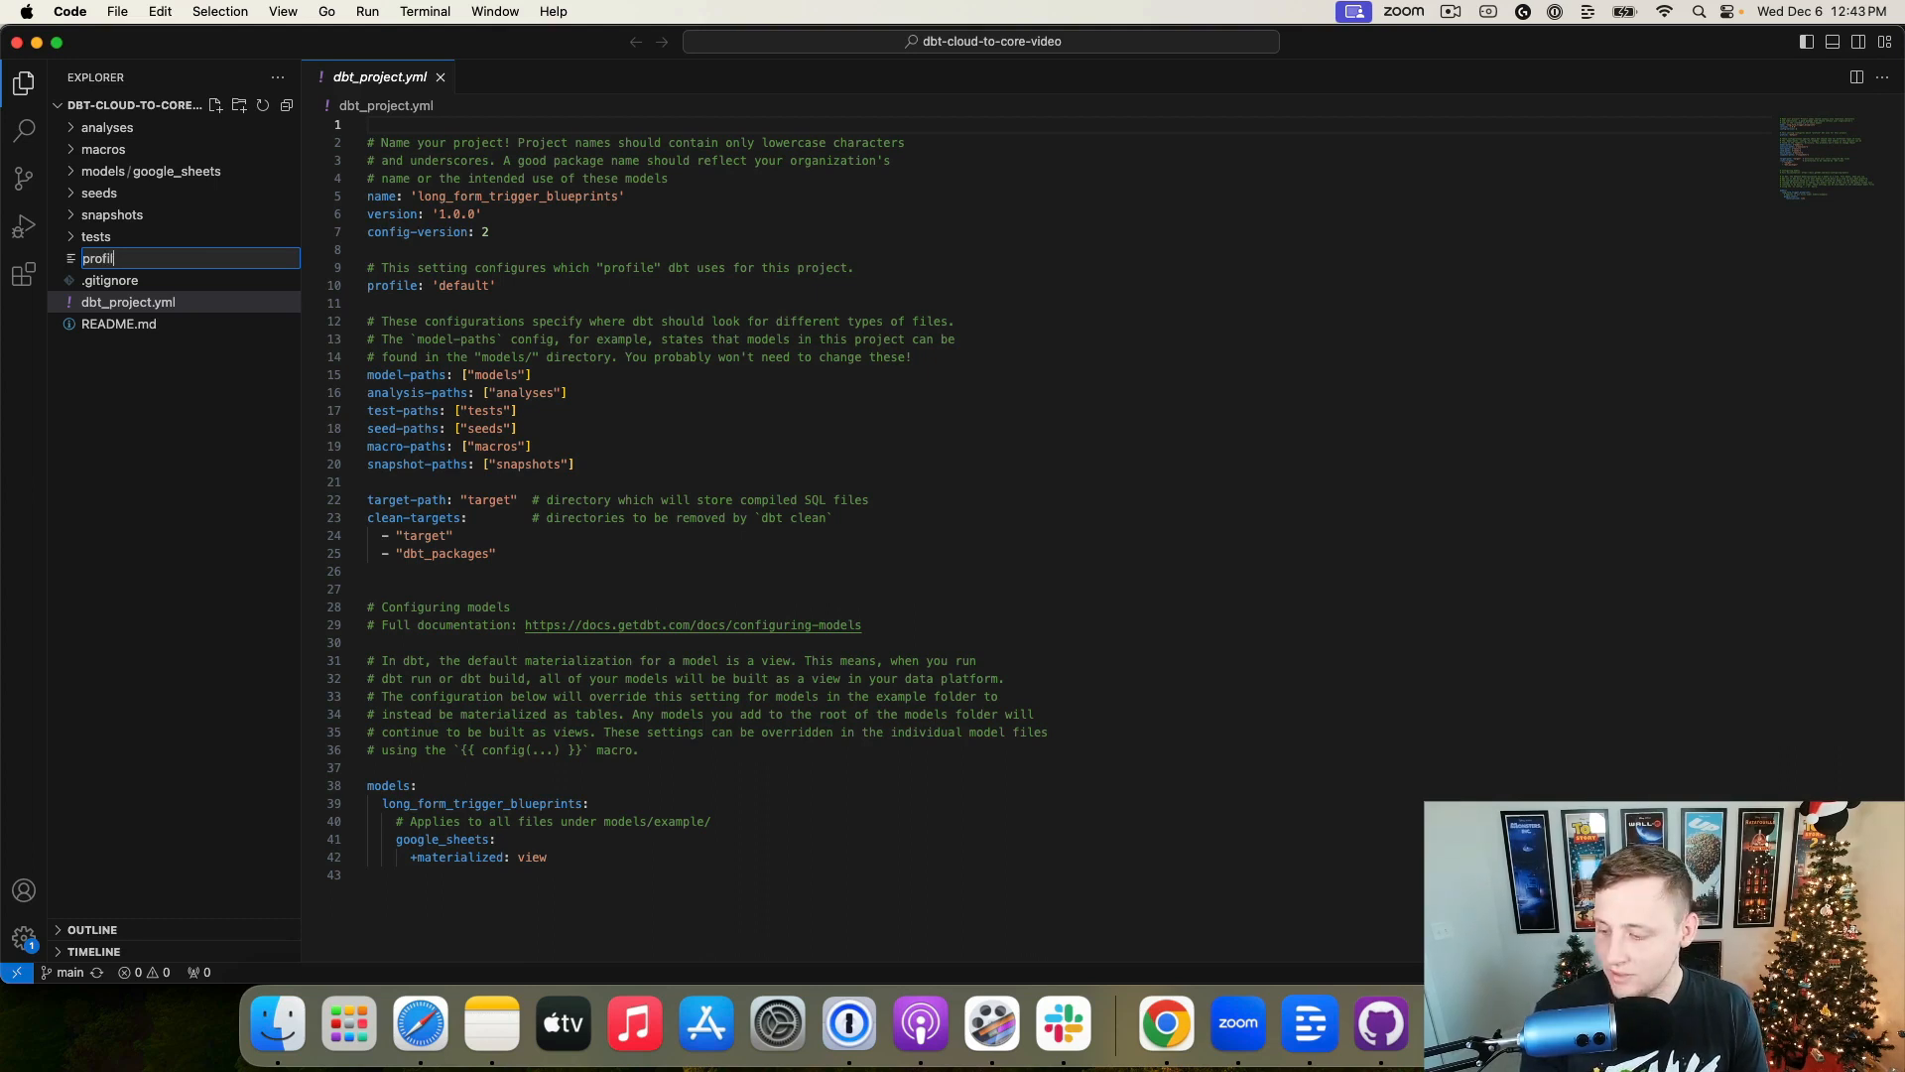
type("es.yml")
key("Return")
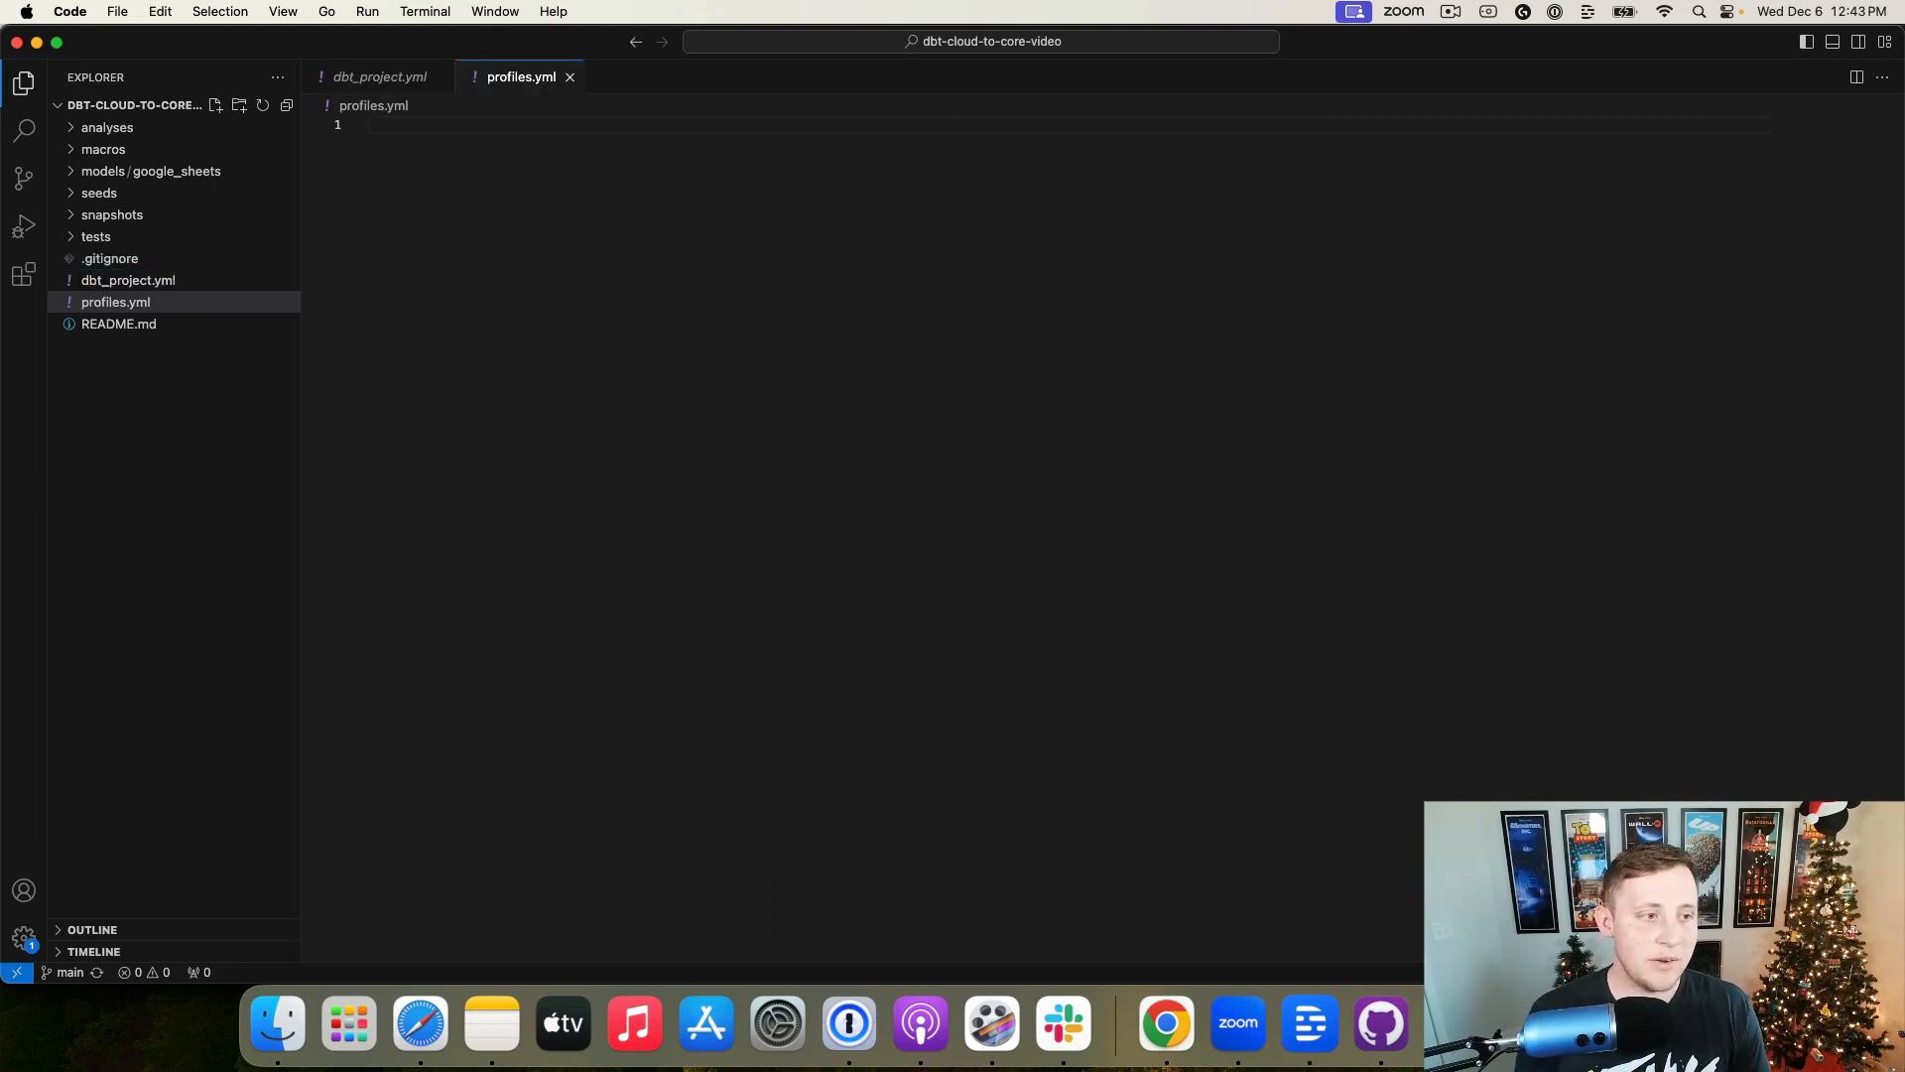
left_click(149, 303)
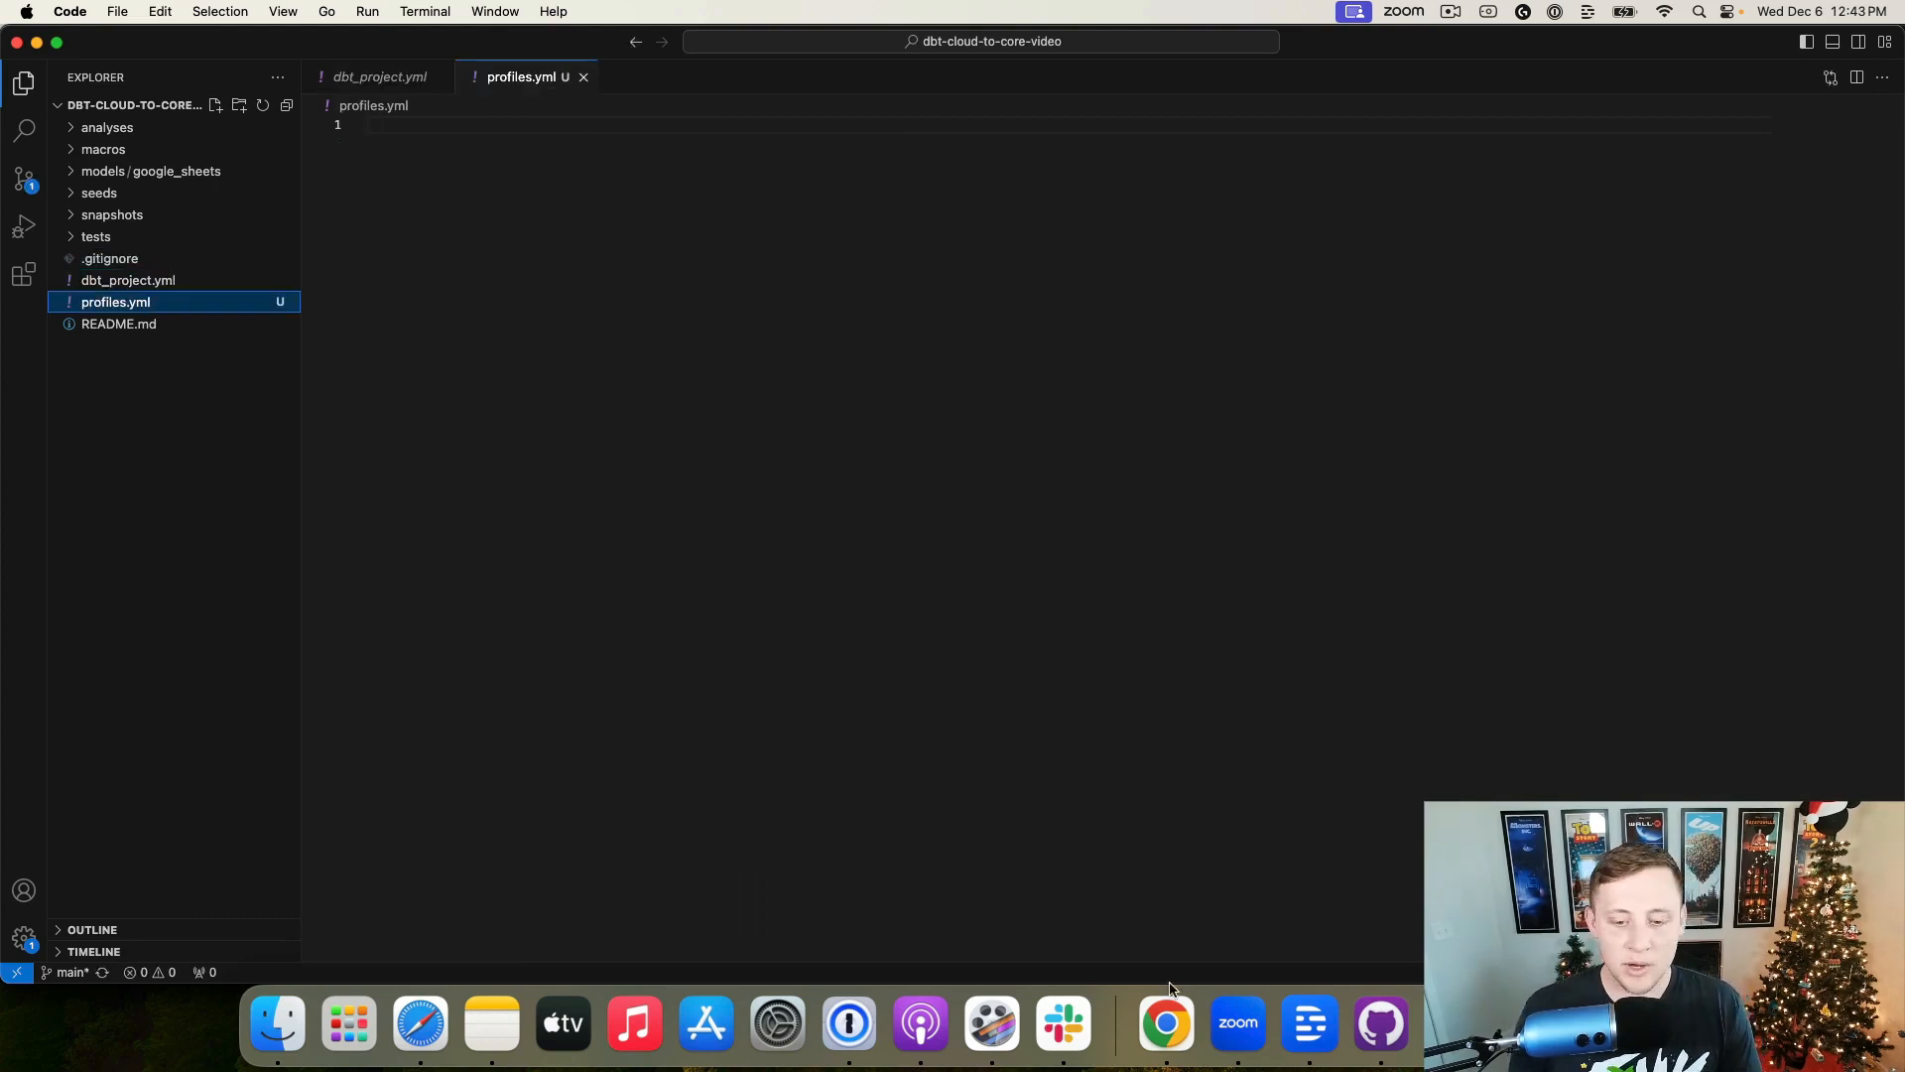
Step: Copy the sample BigQuery profile from the Shipyard guide's Profile Setup section in Chrome and paste it into profiles.yml in Visual Studio Code
left_click(1165, 1012)
left_click(659, 48)
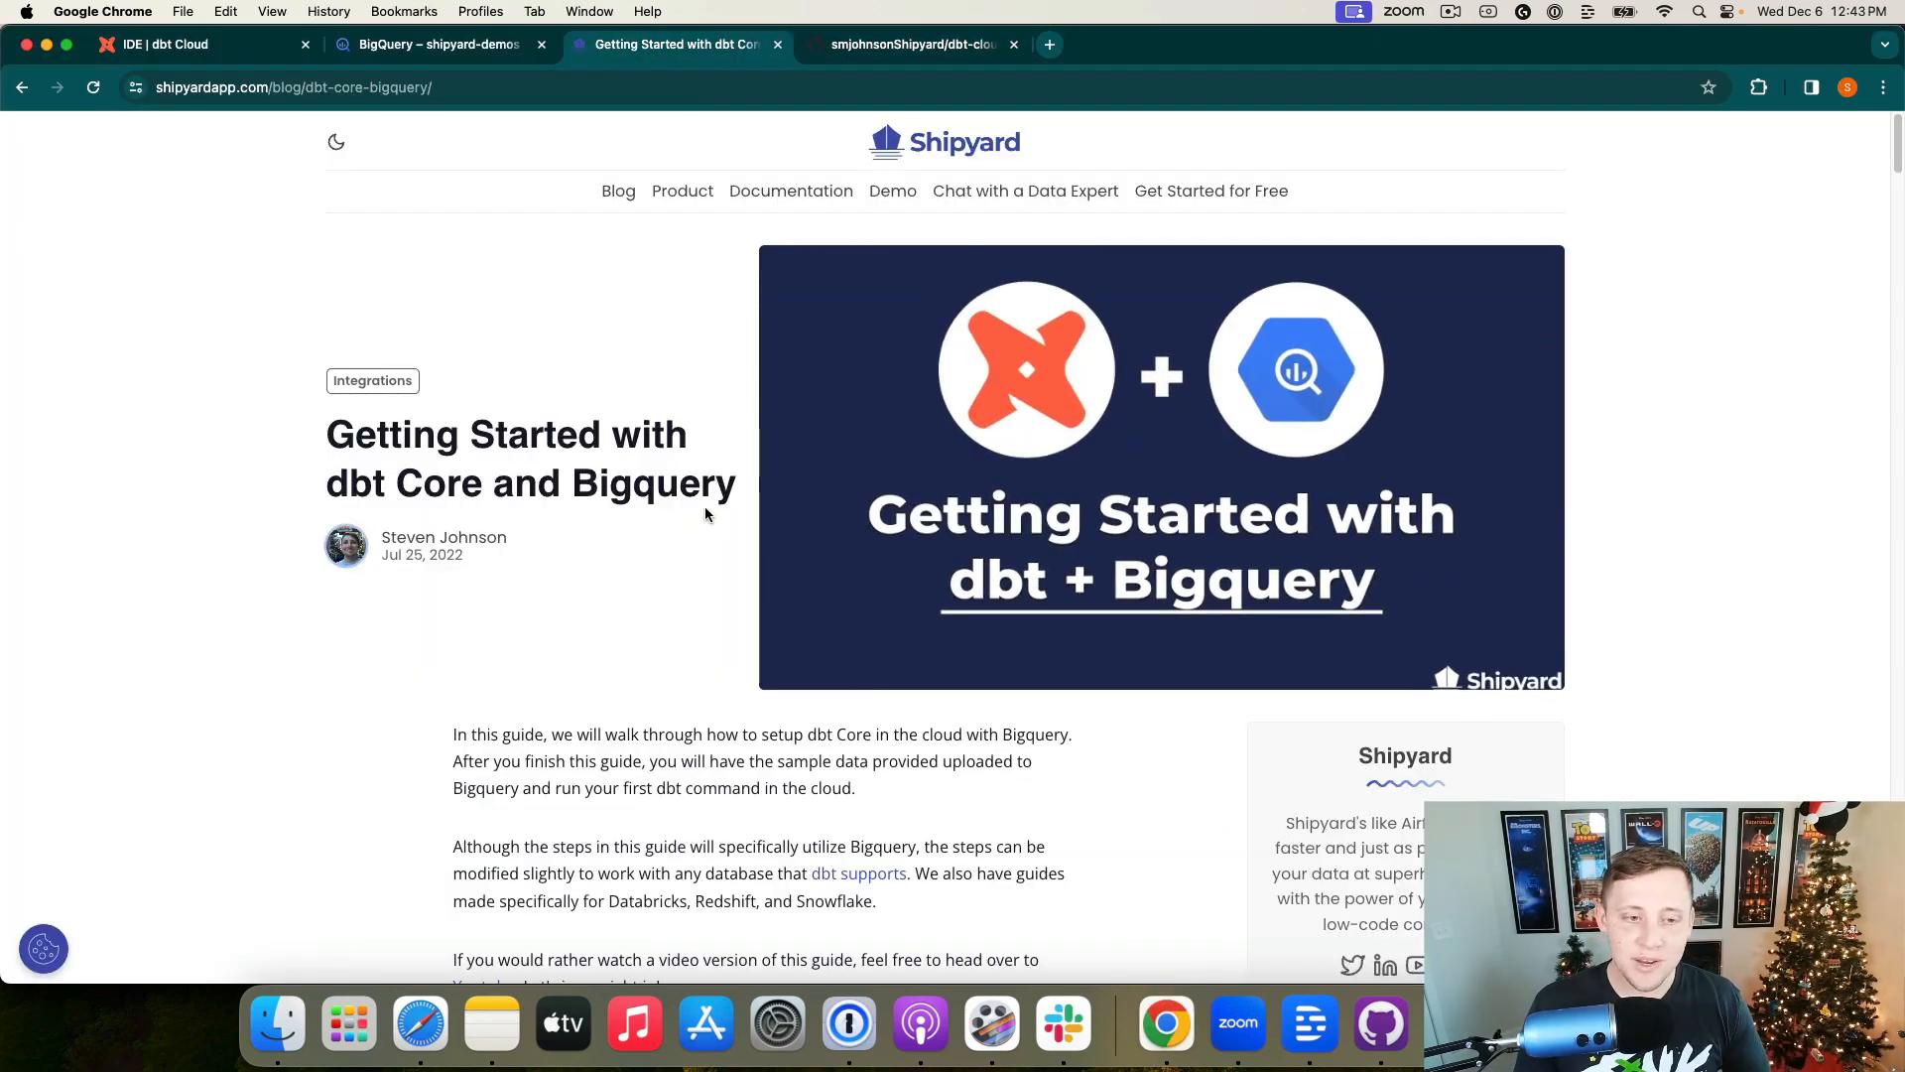
scroll(706, 512, "down", 3)
scroll(706, 512, "down", 4)
scroll(707, 512, "down", 20)
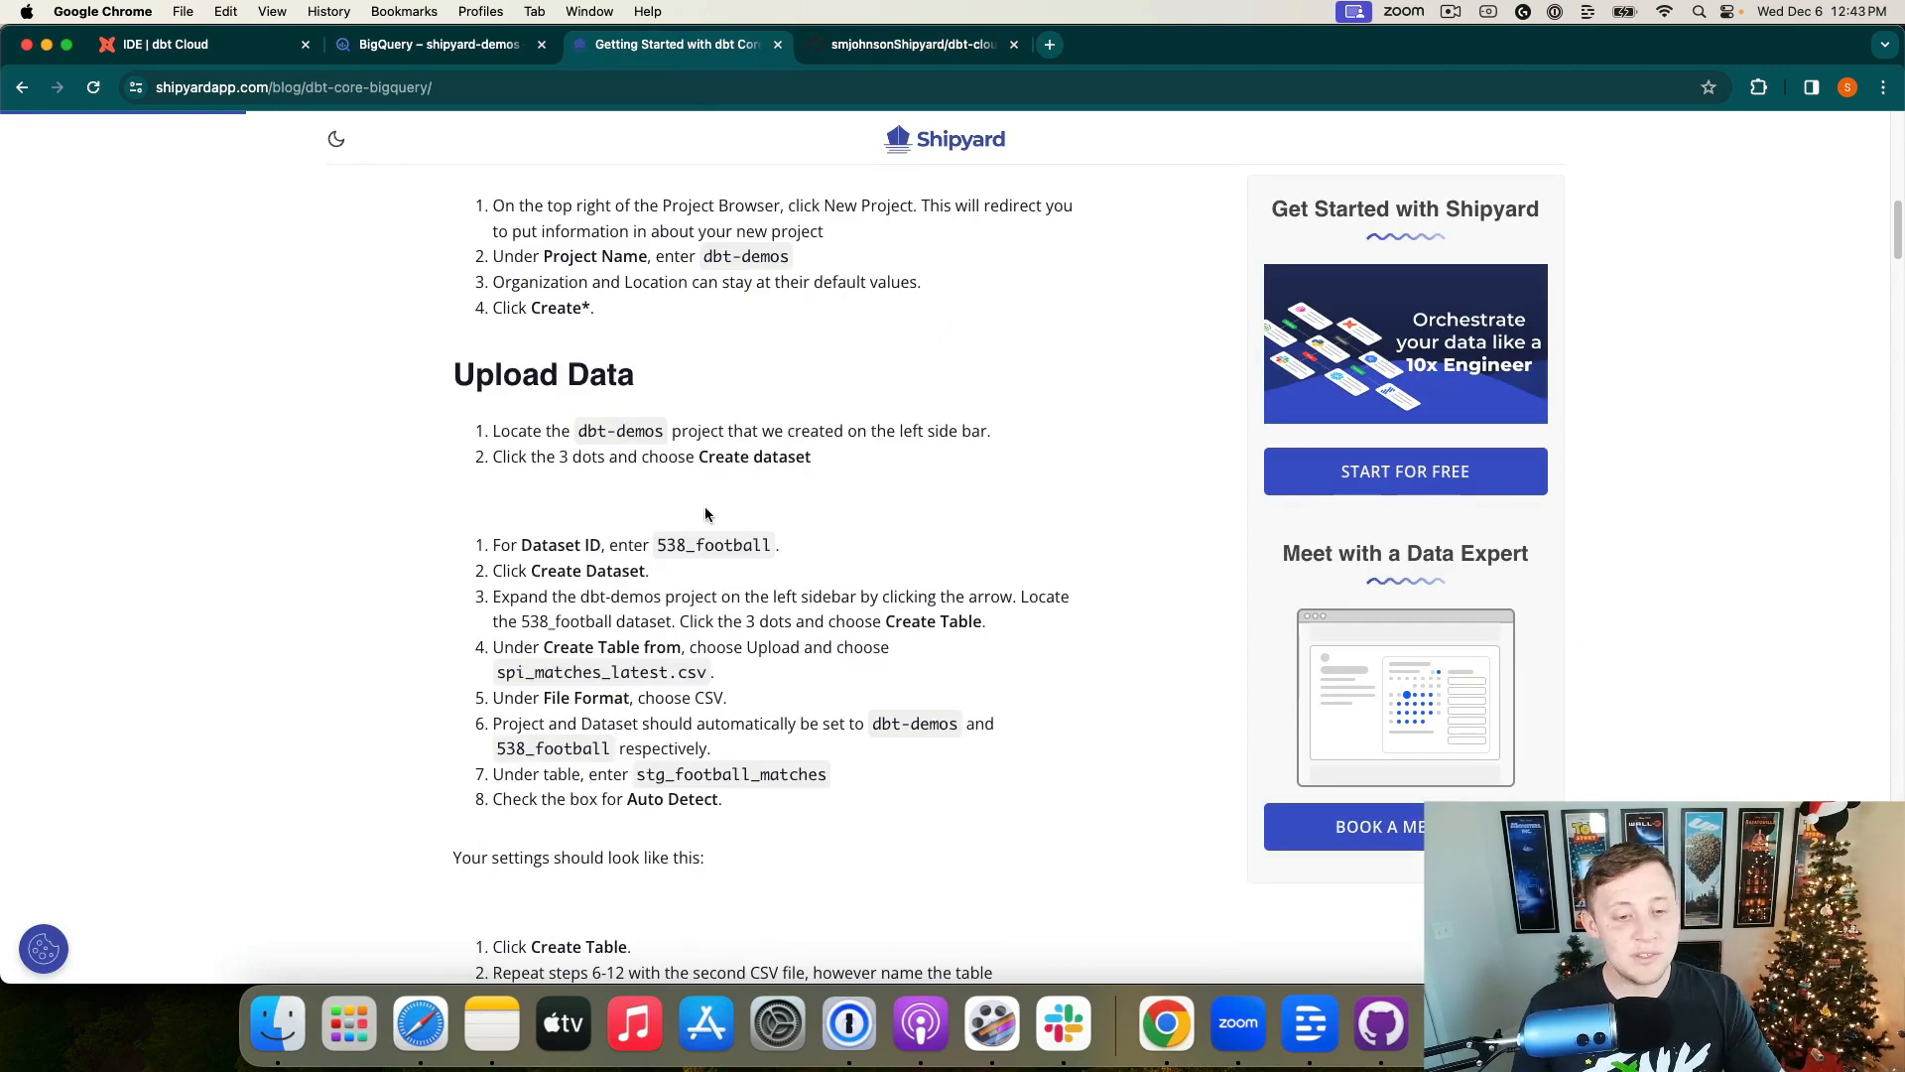
scroll(706, 514, "down", 9)
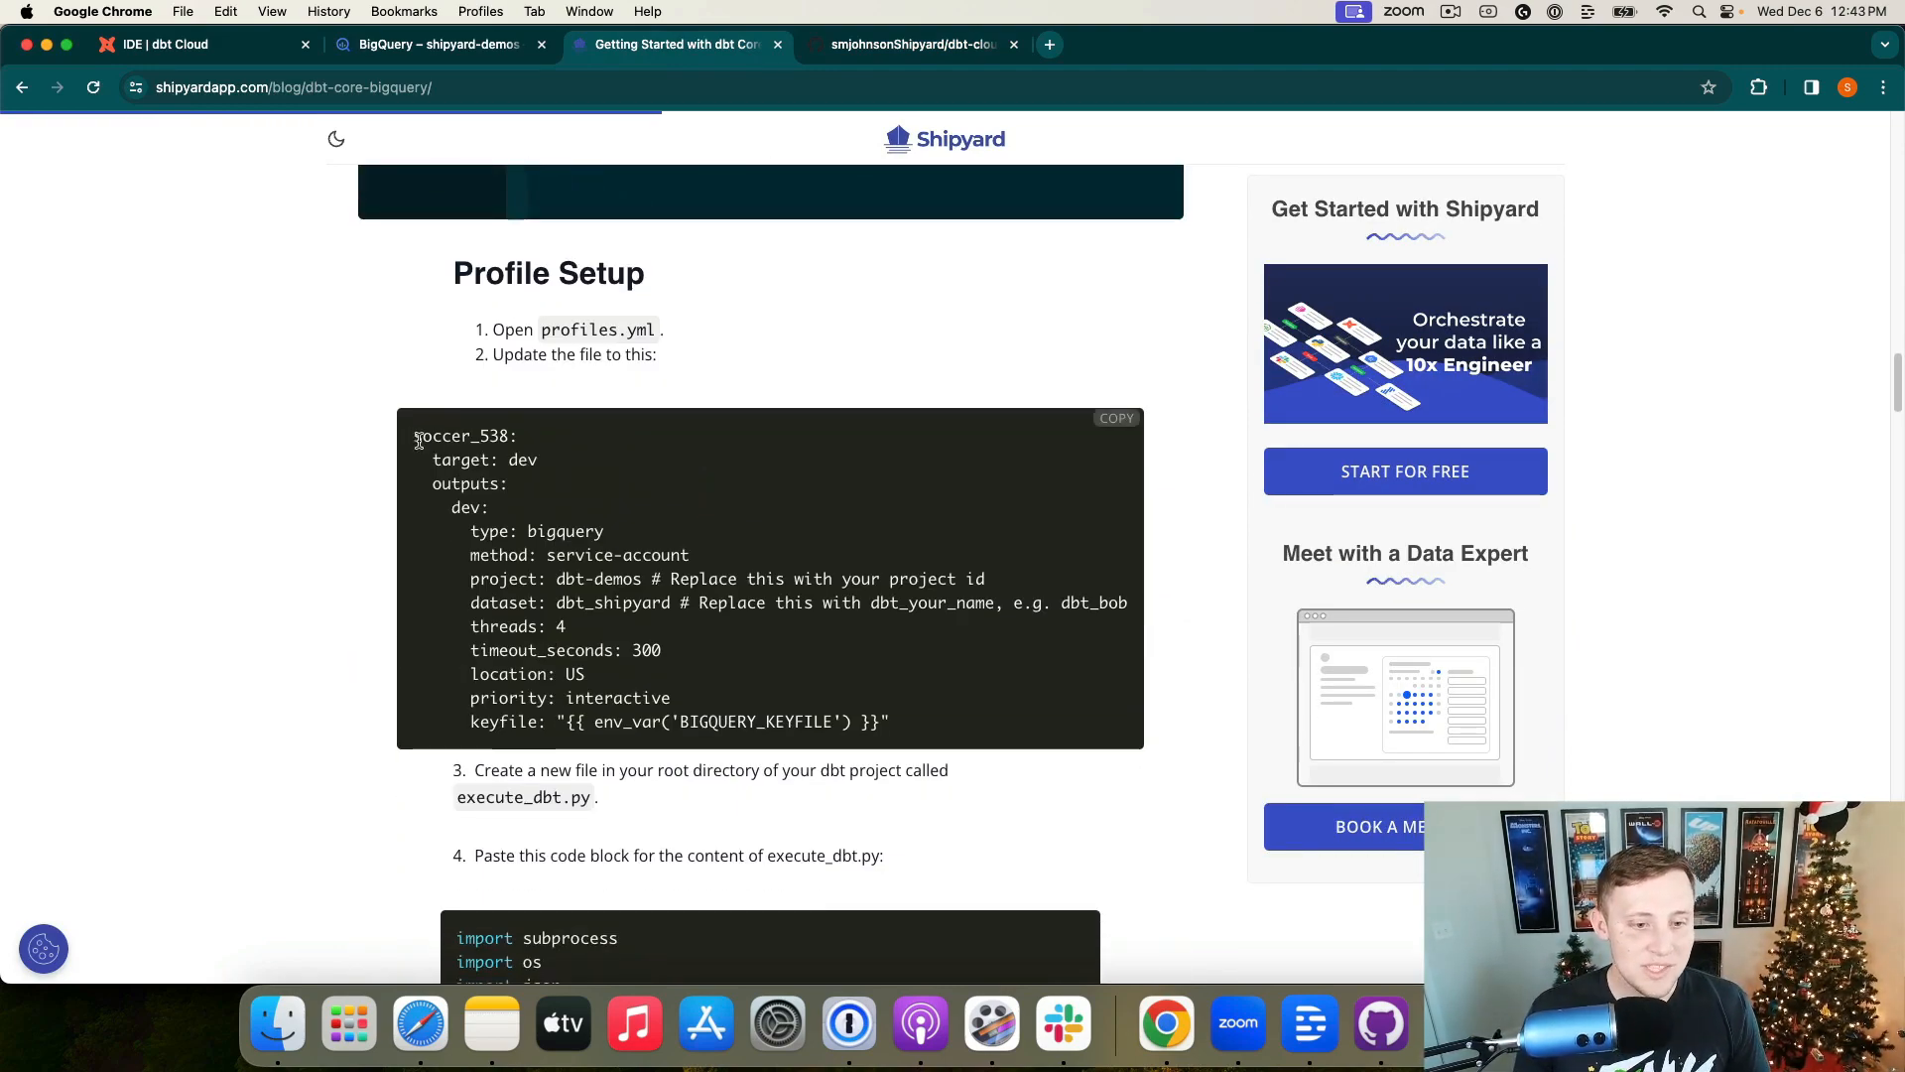
left_click_drag(417, 438, 944, 738)
key("super+c")
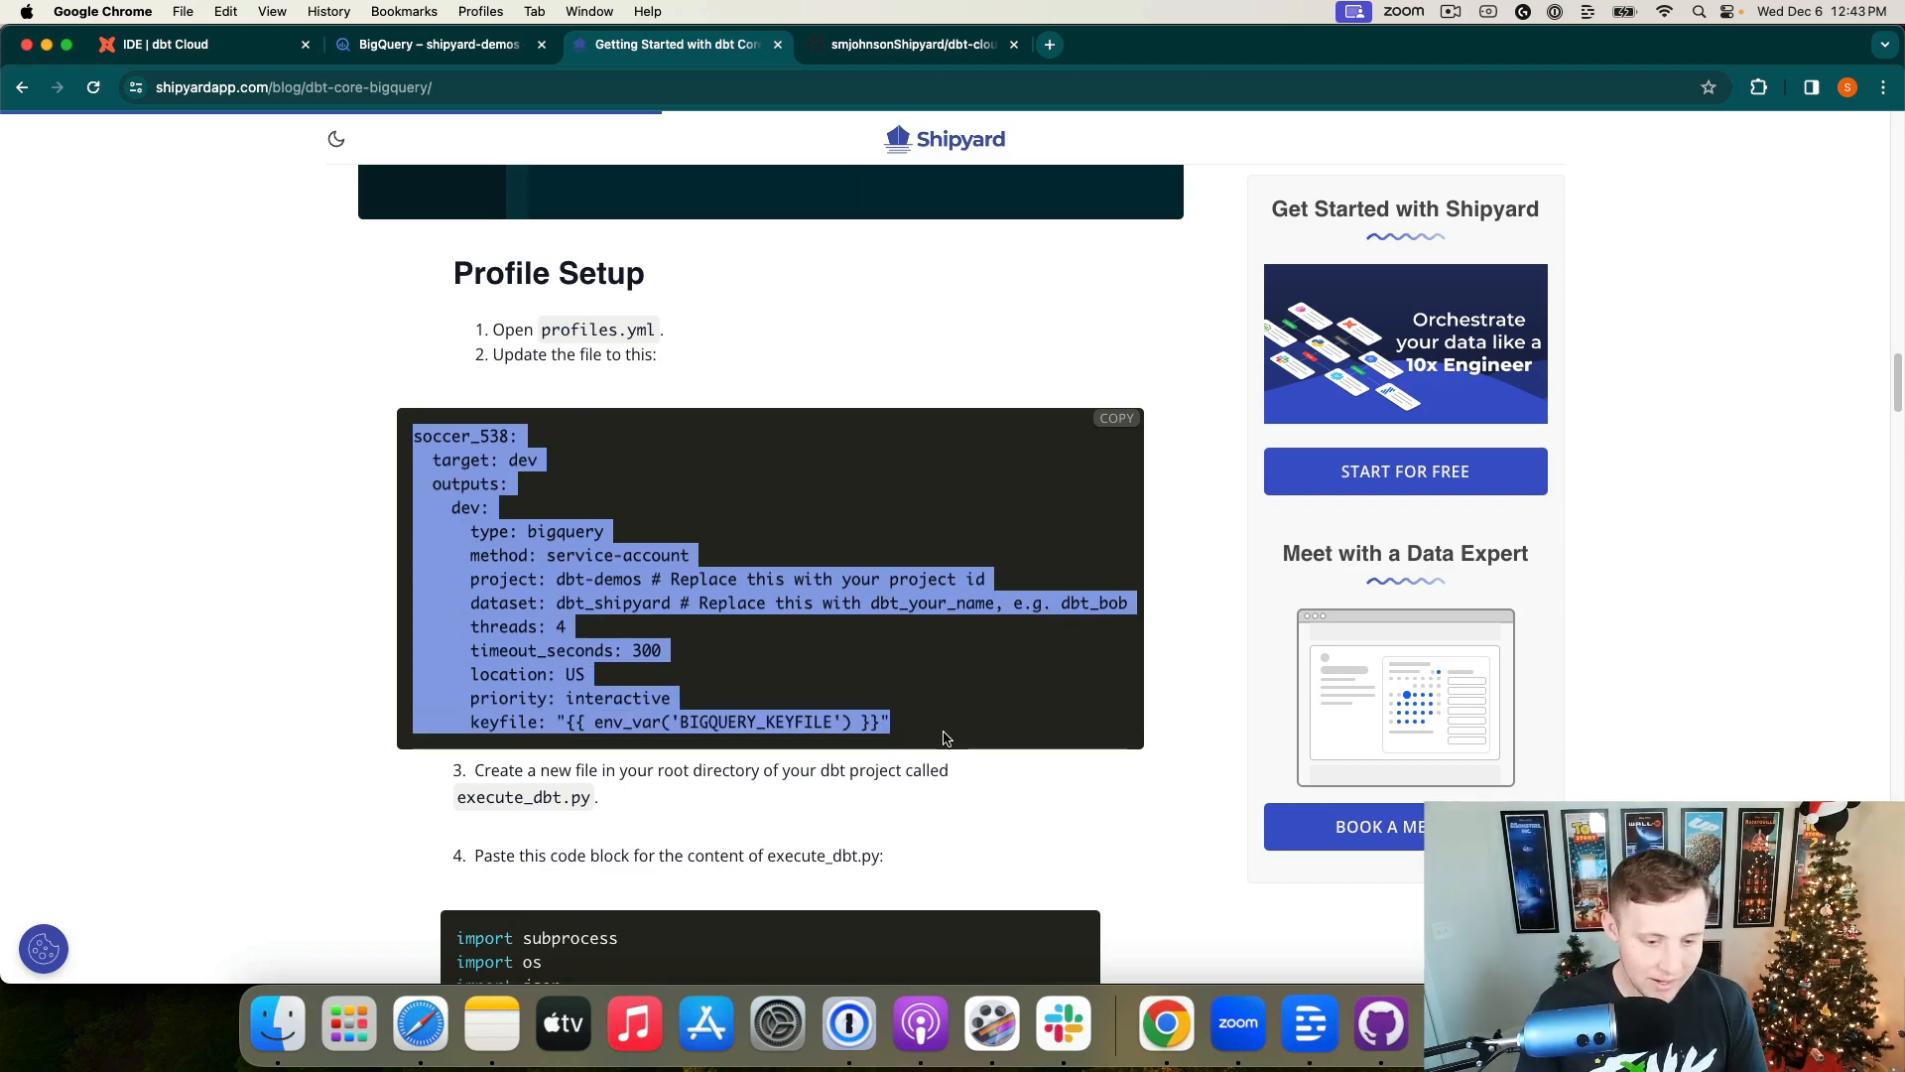
left_click(1453, 1022)
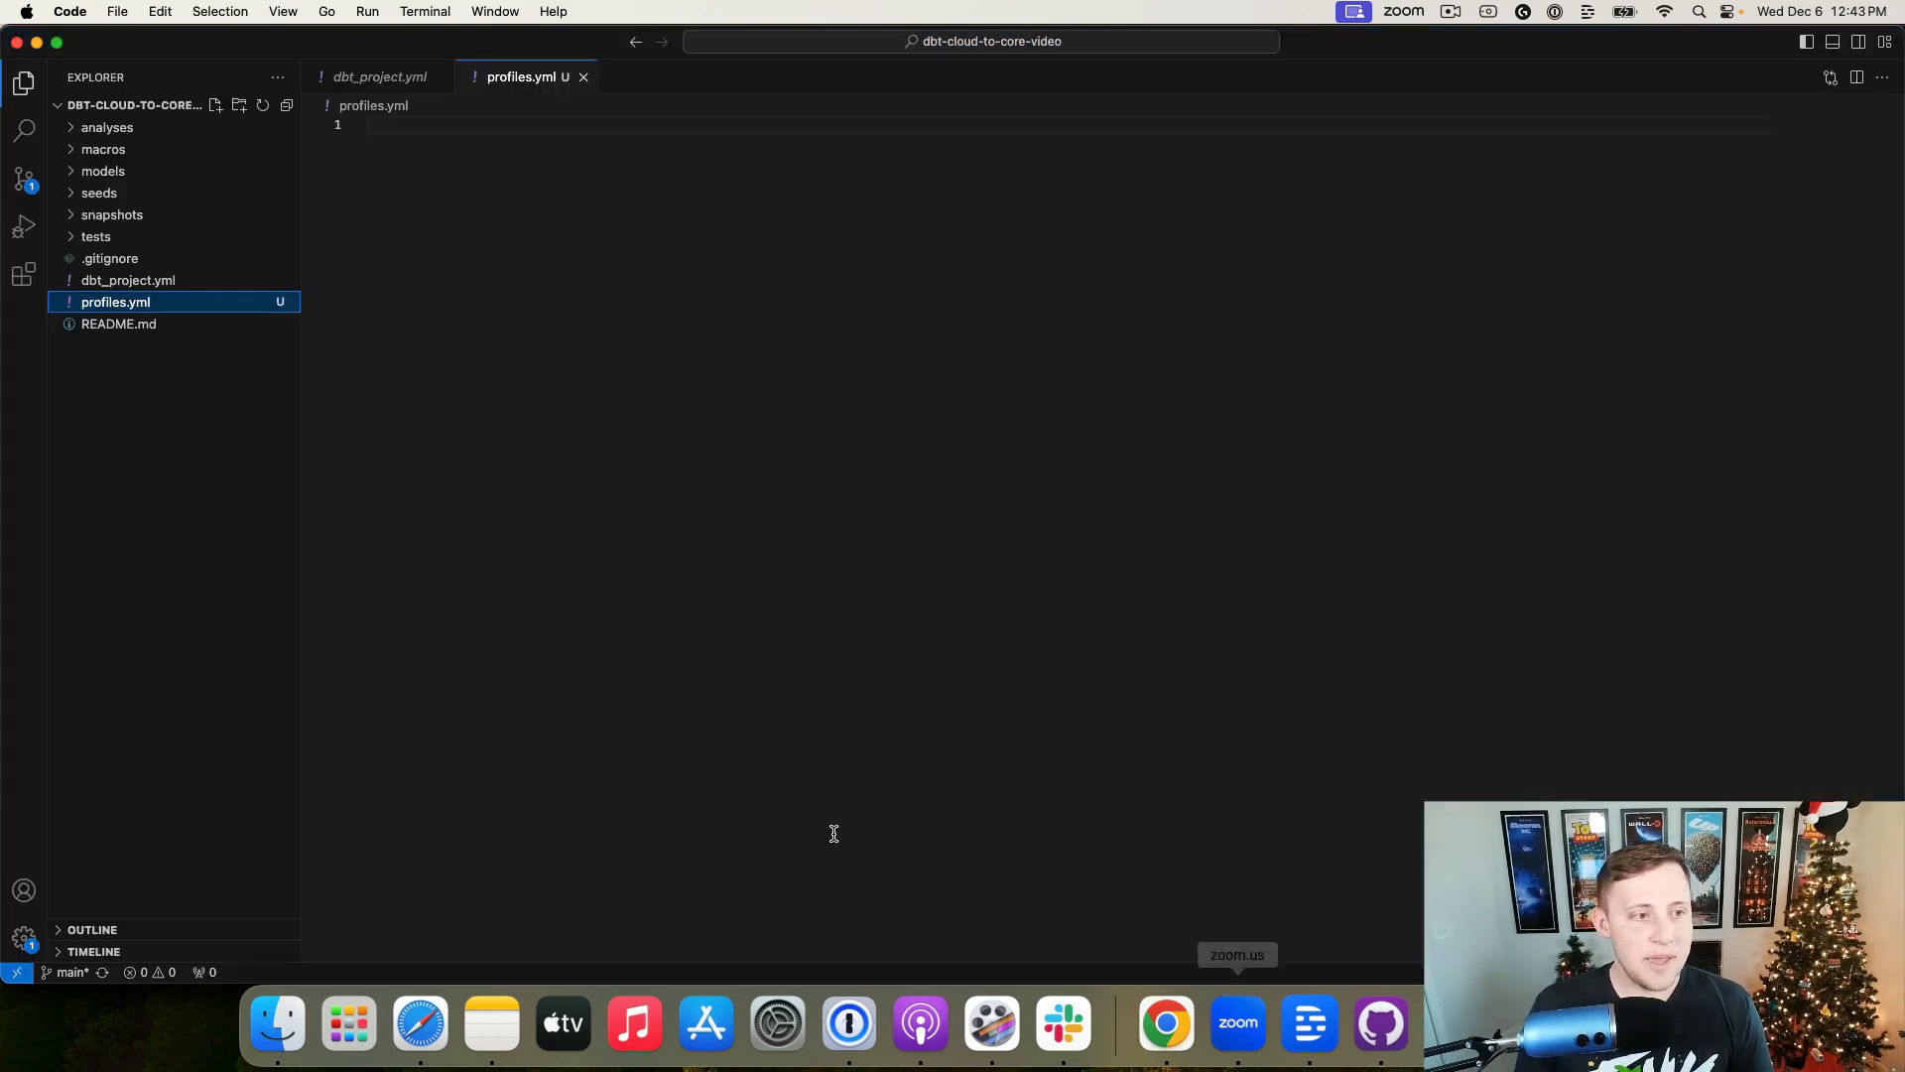
left_click(531, 298)
key("super+v")
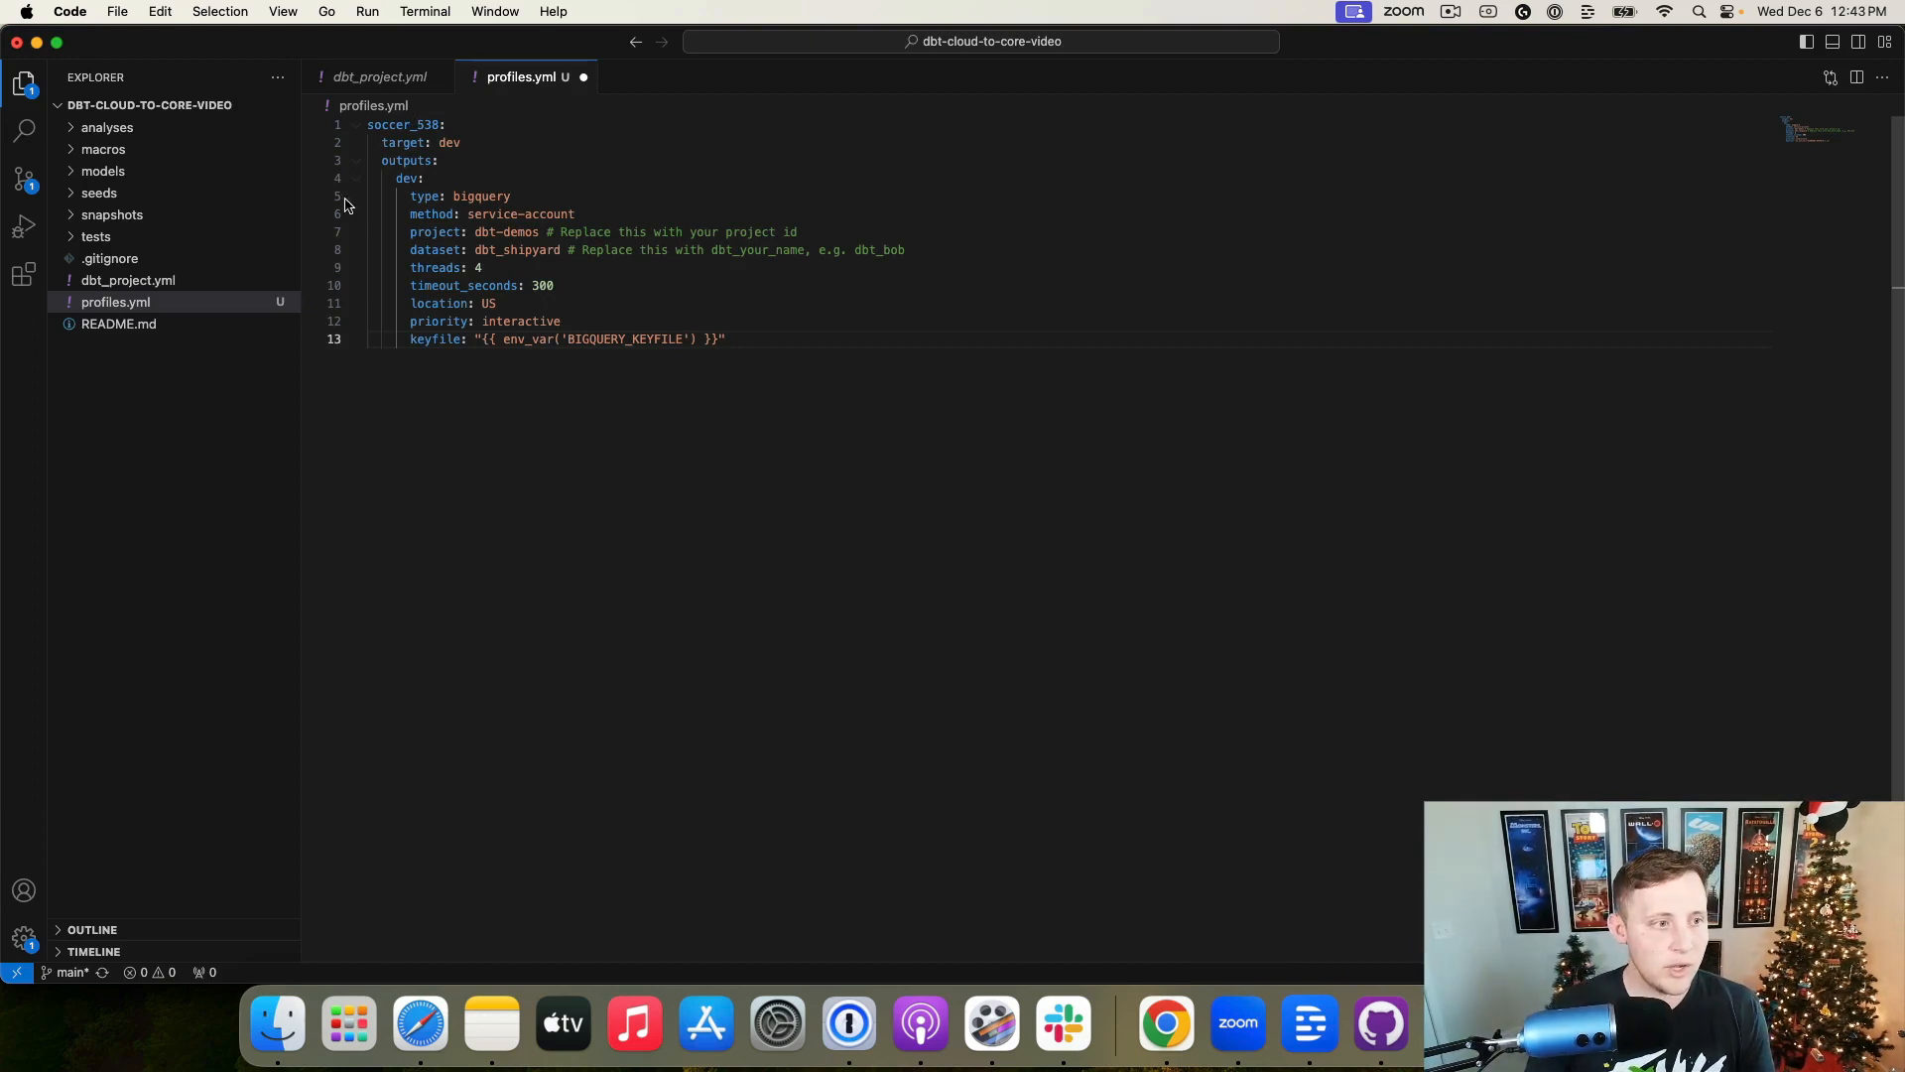
Step: Set the profile setting in dbt_project.yml to 'dbt-core-video'
left_click(149, 282)
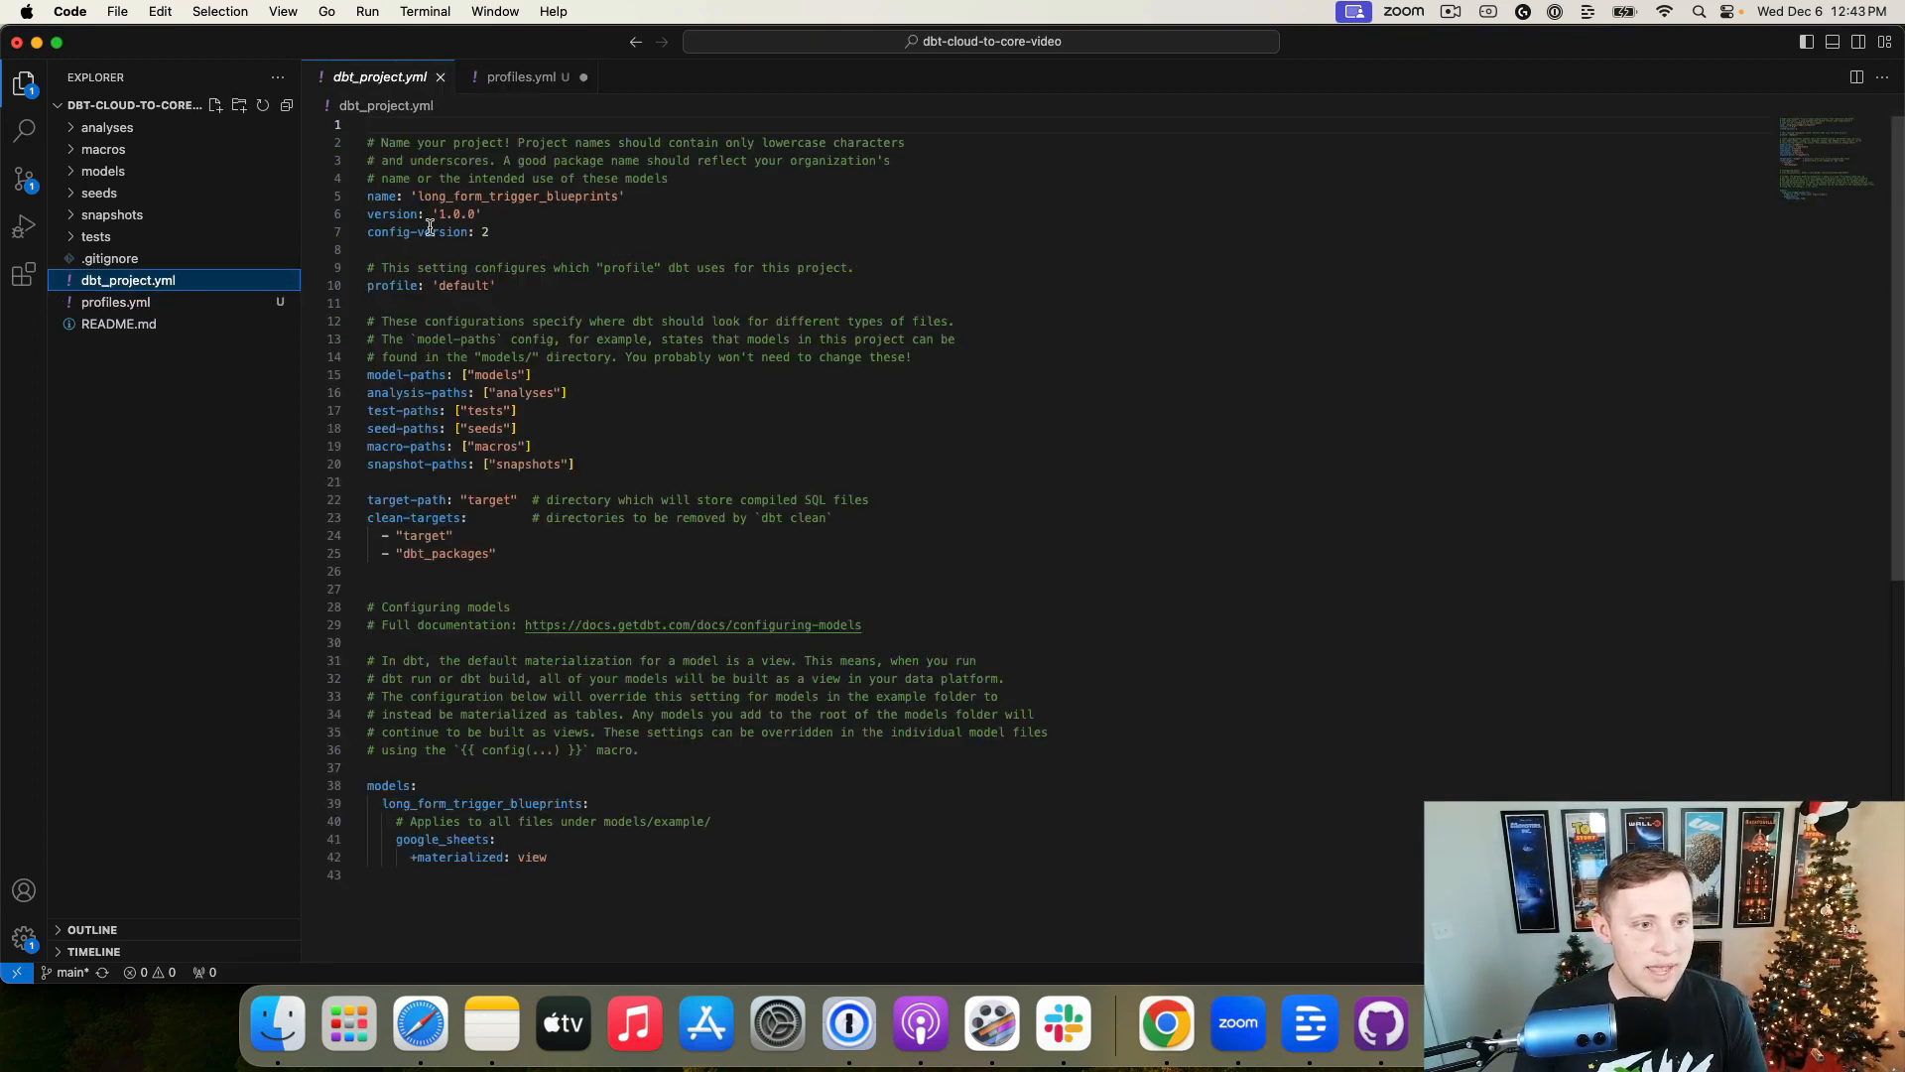
double_click(462, 285)
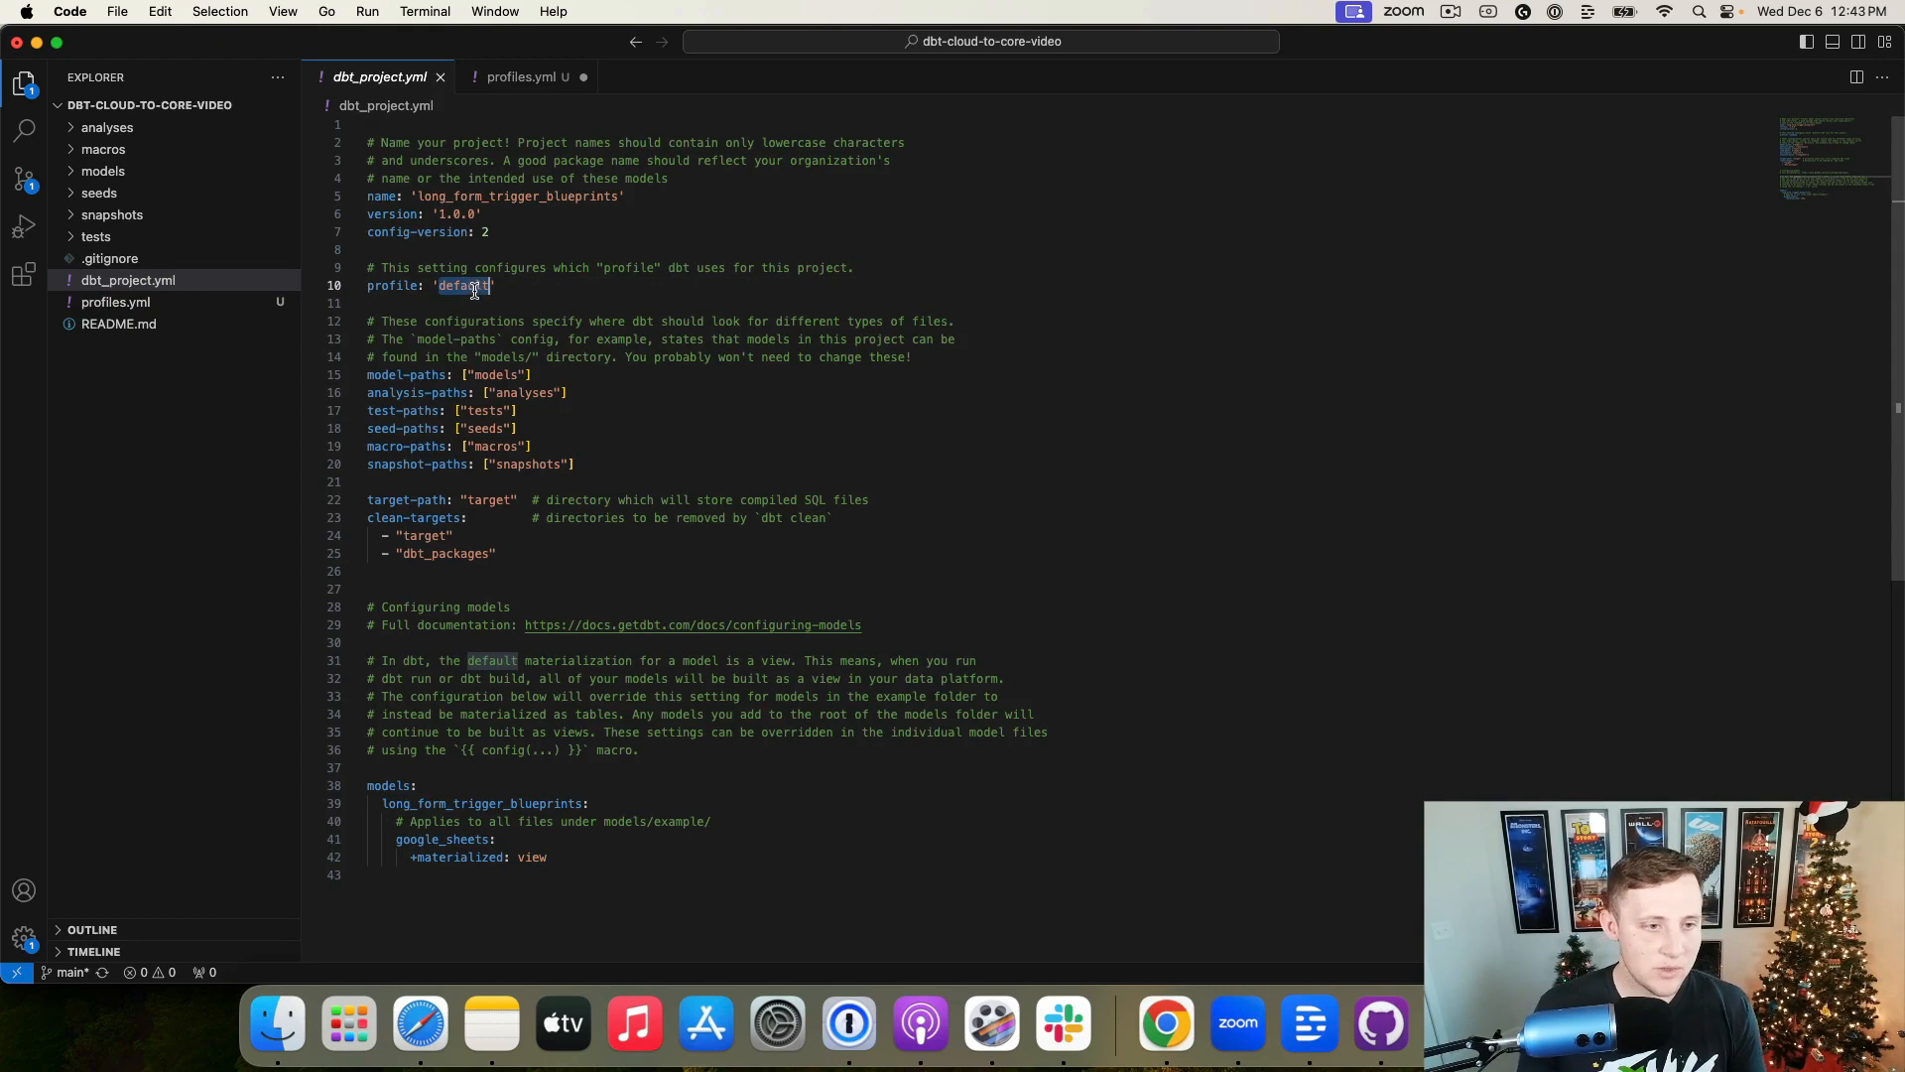
type("dbt")
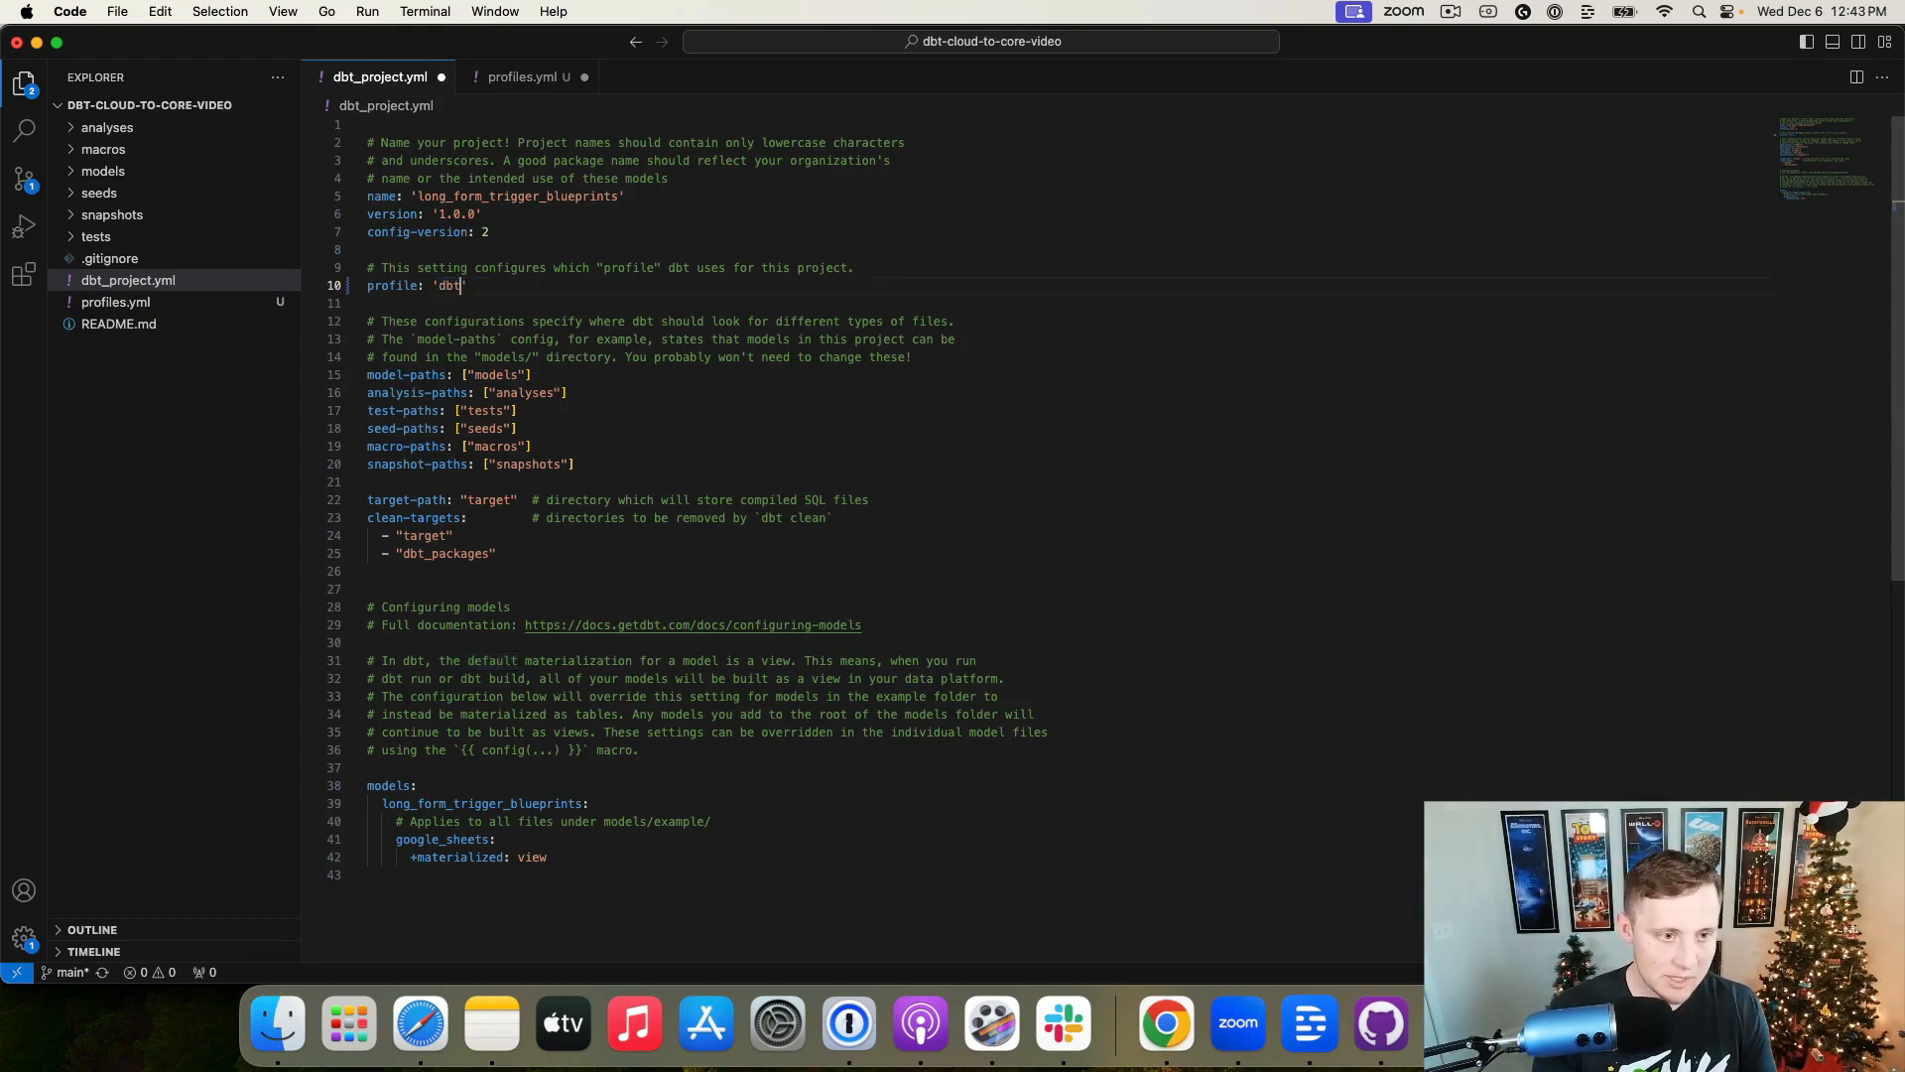
type("-core-video")
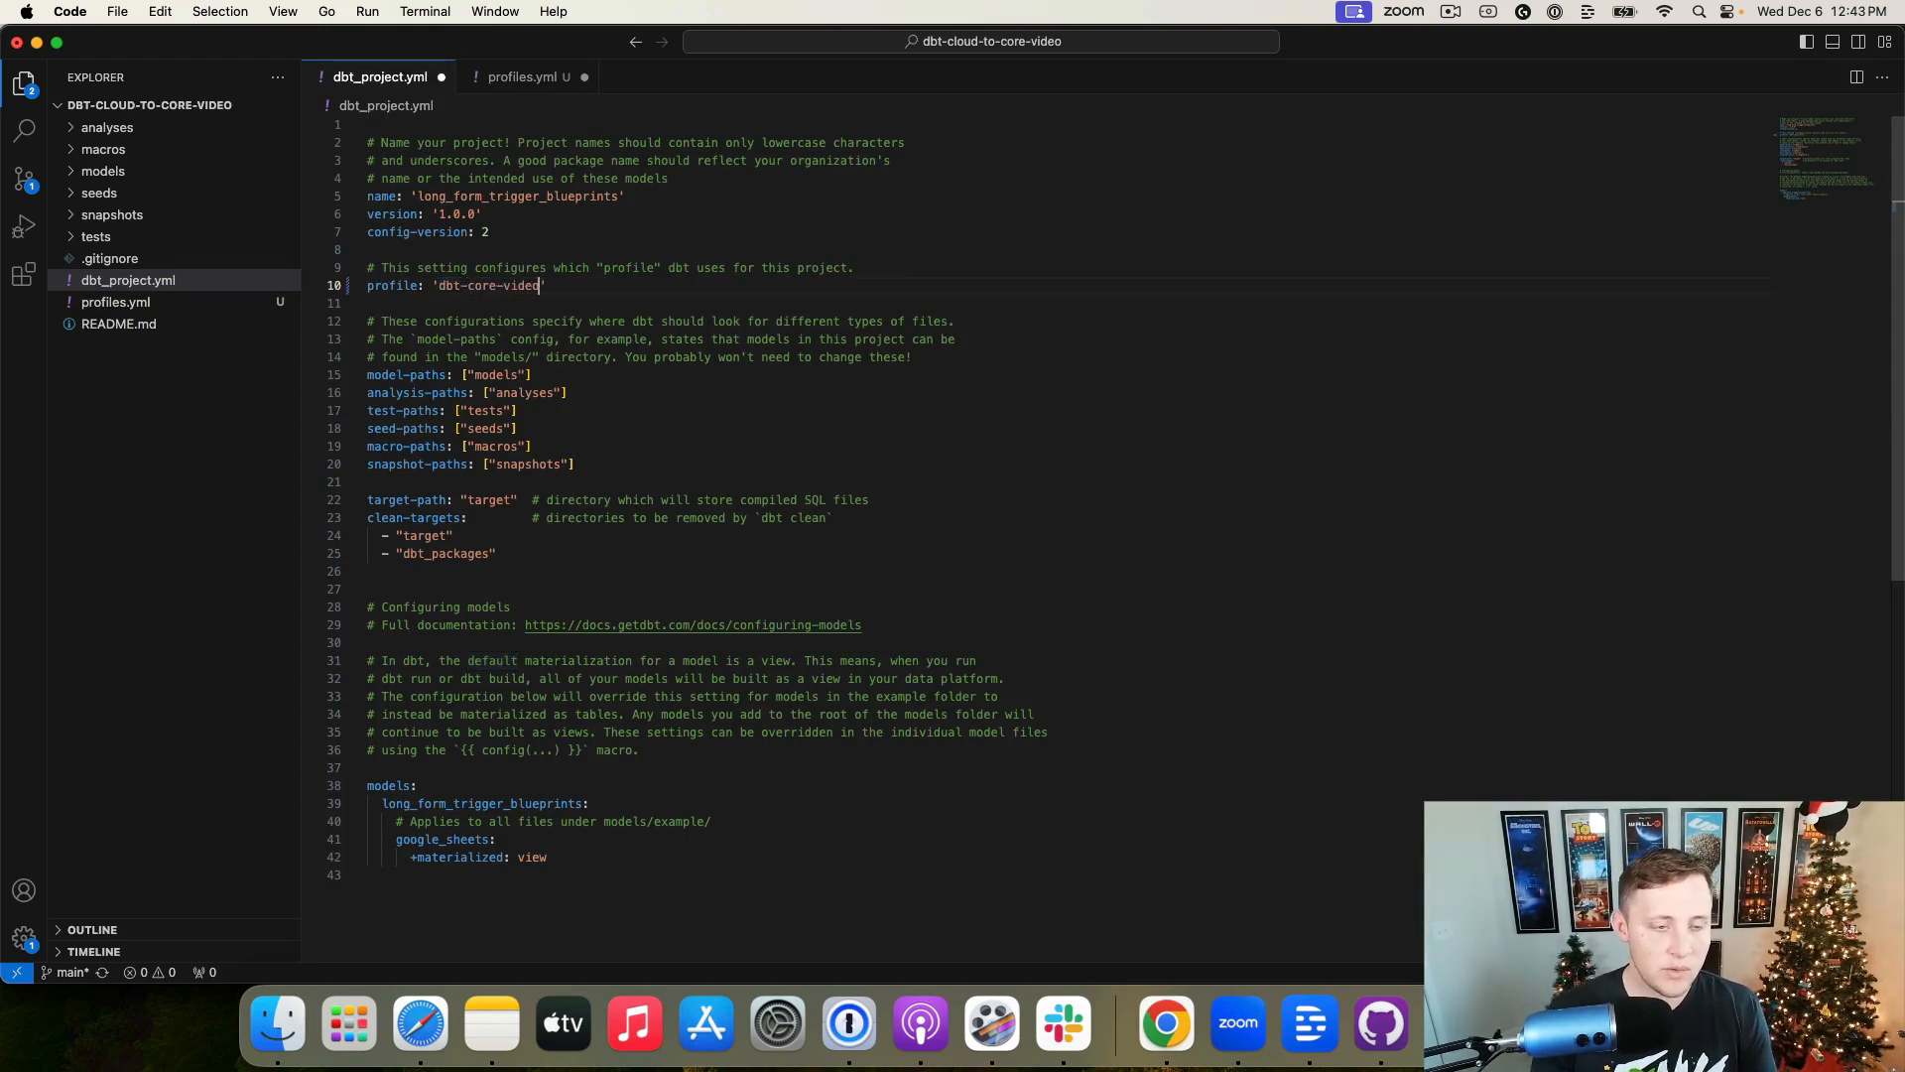
Step: Copy the profile name from dbt_project.yml and replace the top-level soccer_538 key in profiles.yml with dbt-core-video
left_click_drag(541, 286, 440, 286)
key("super+c")
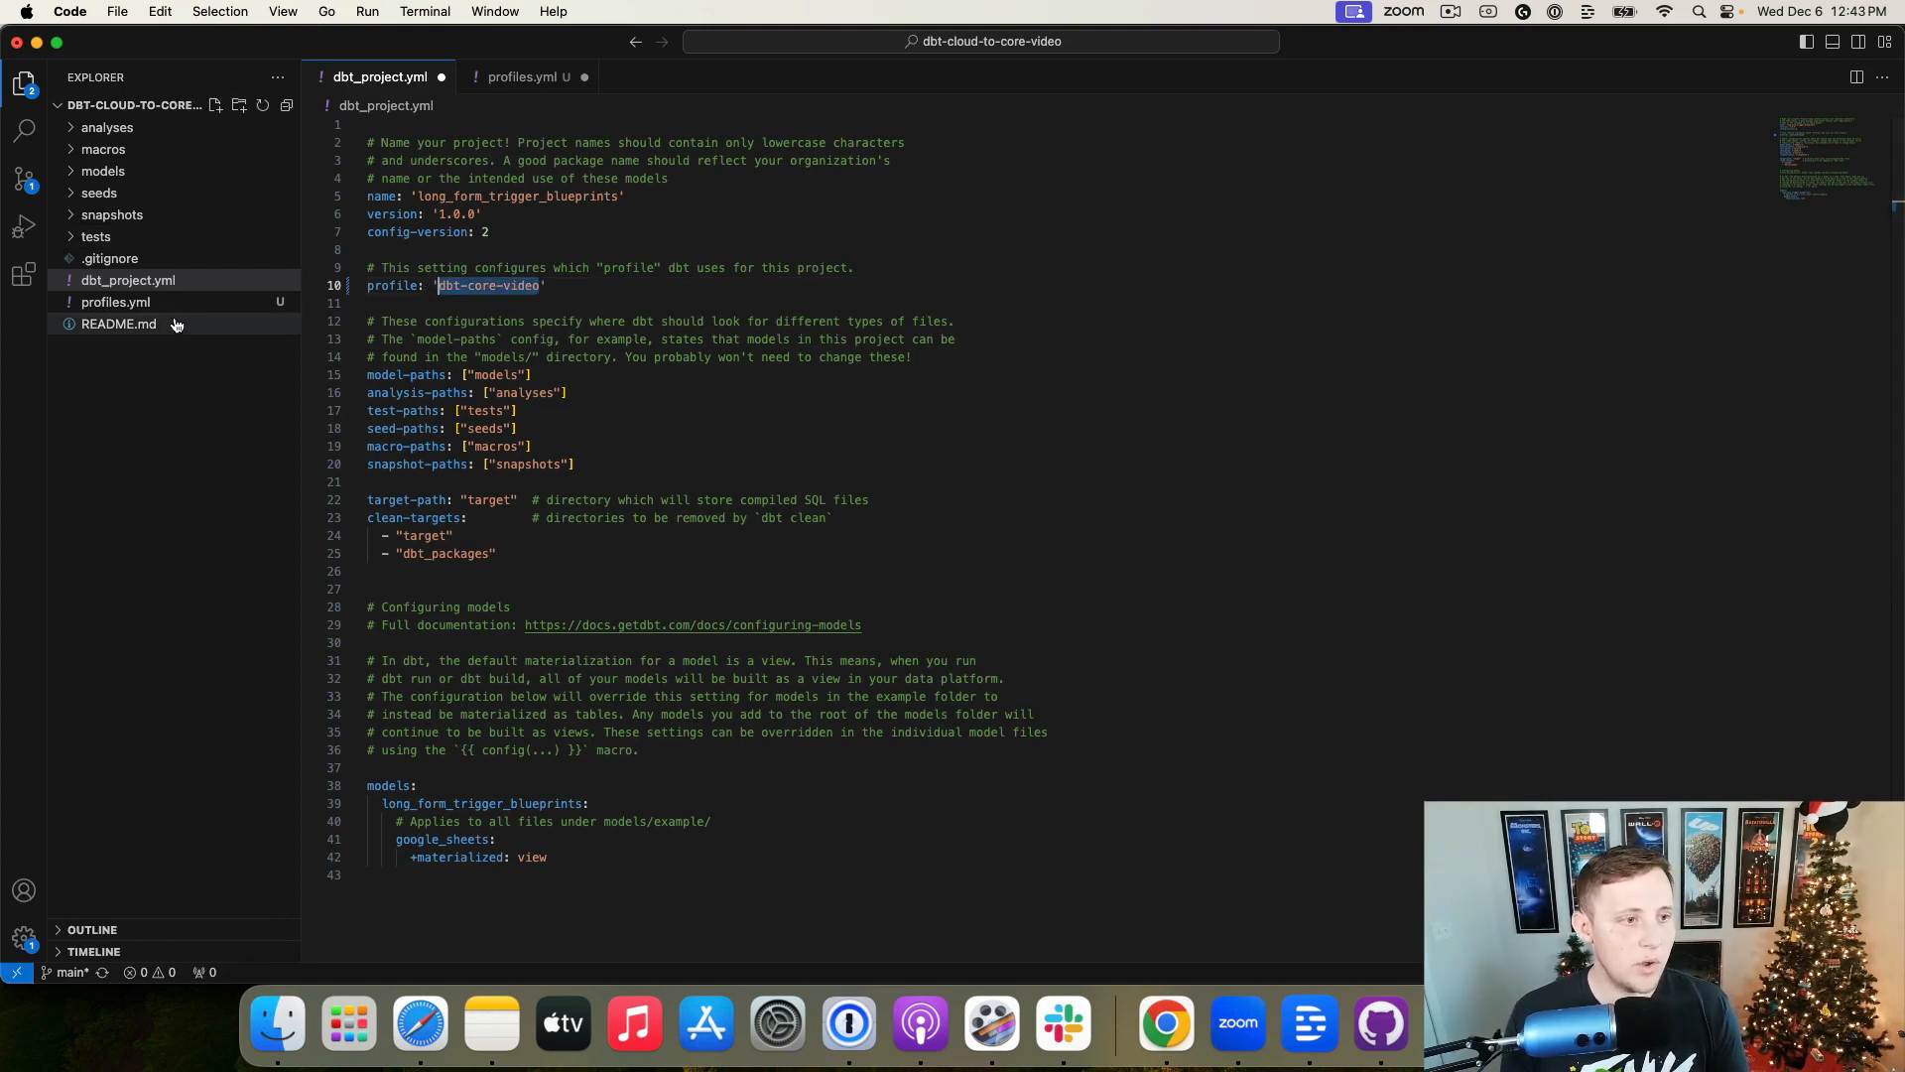
left_click(149, 303)
double_click(384, 126)
key("super+v")
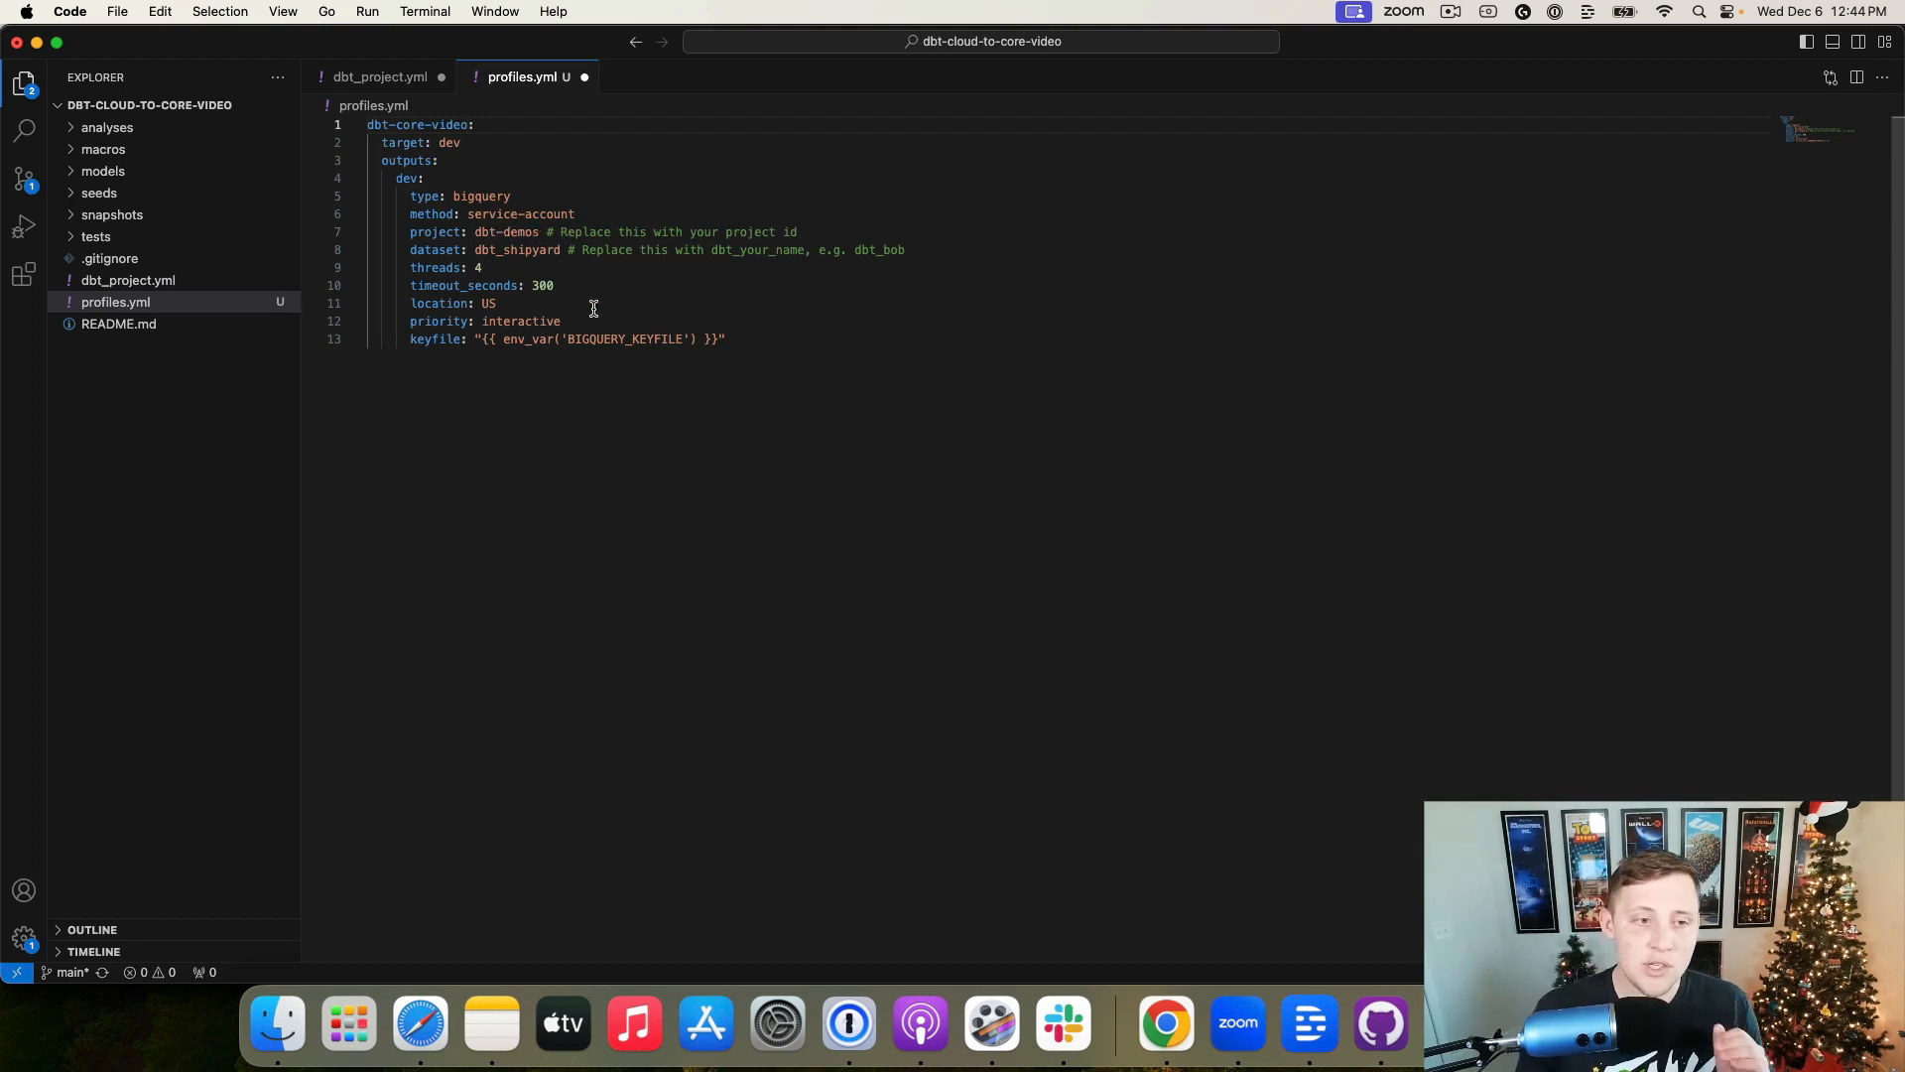
Step: Look up the BigQuery project name in Chrome and set the project in profiles.yml to shipyard-demos in Visual Studio Code
left_click(1156, 1012)
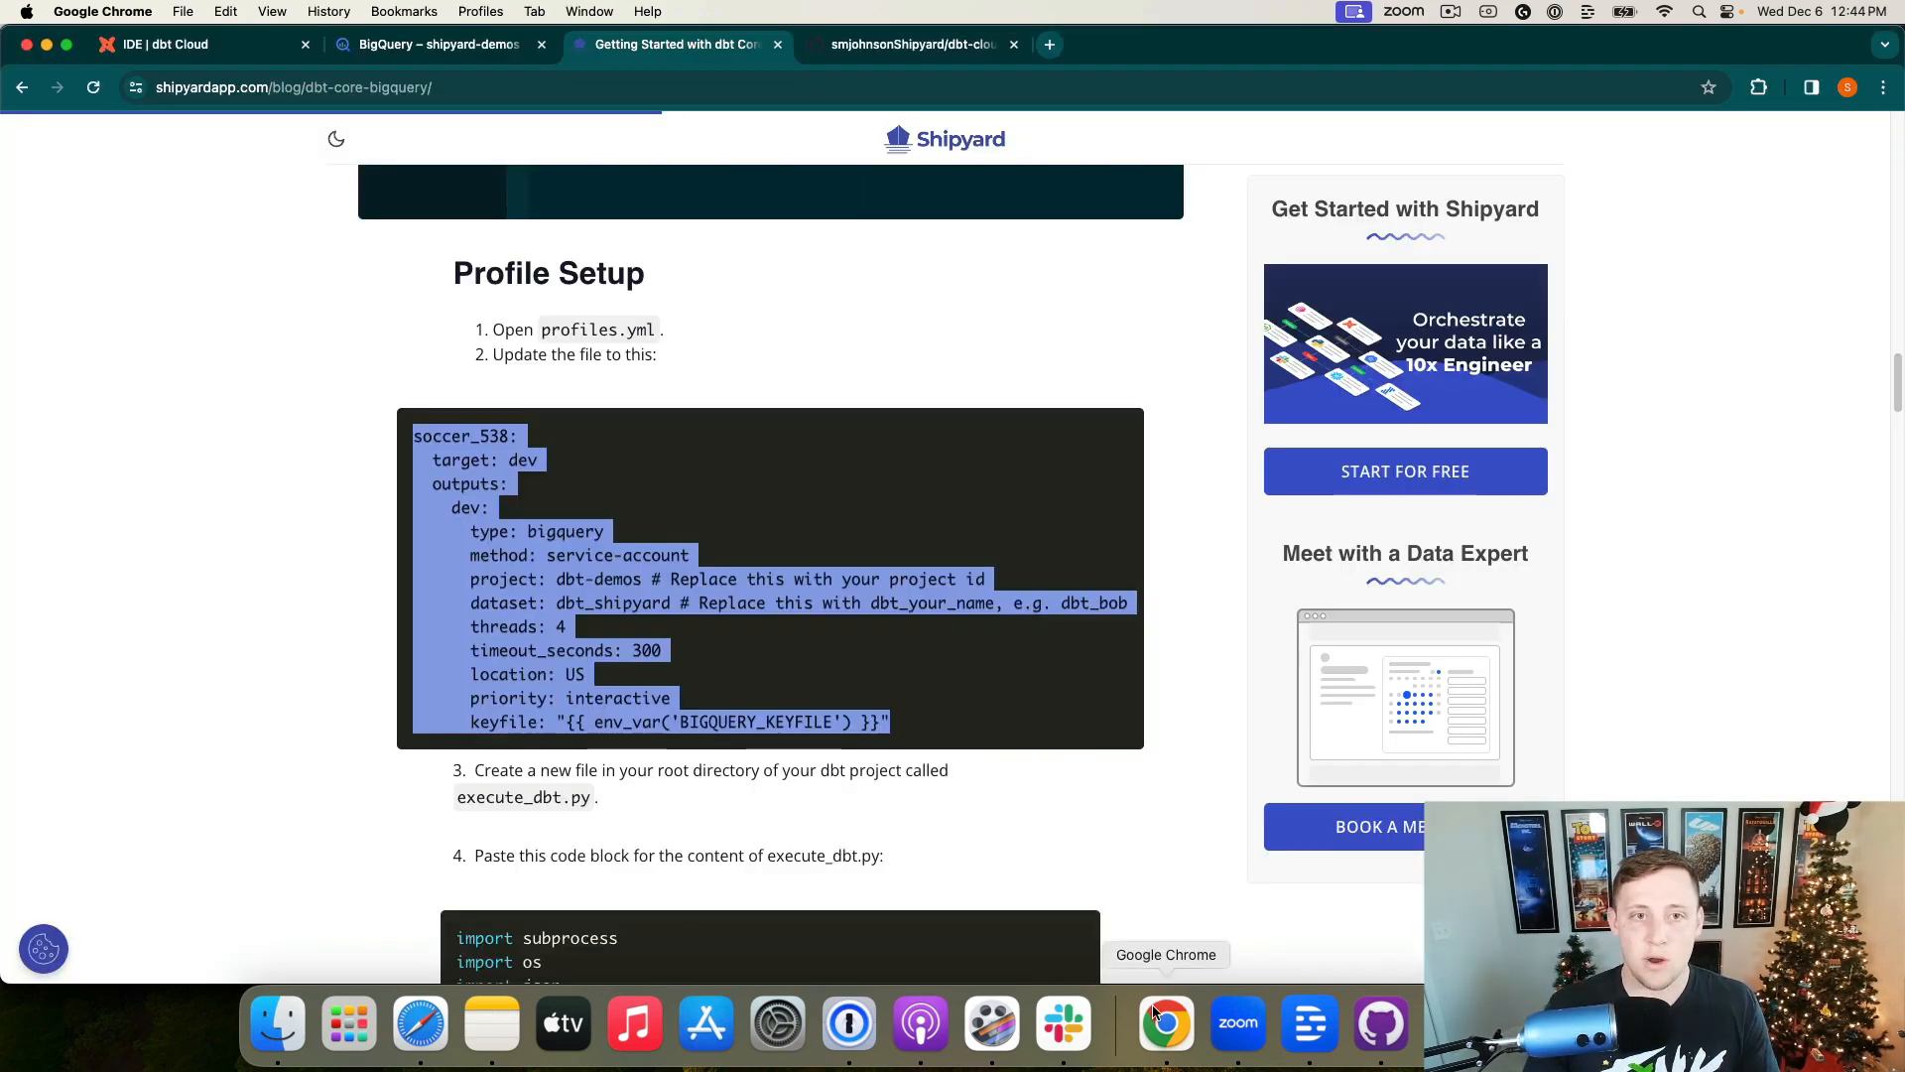
left_click(476, 45)
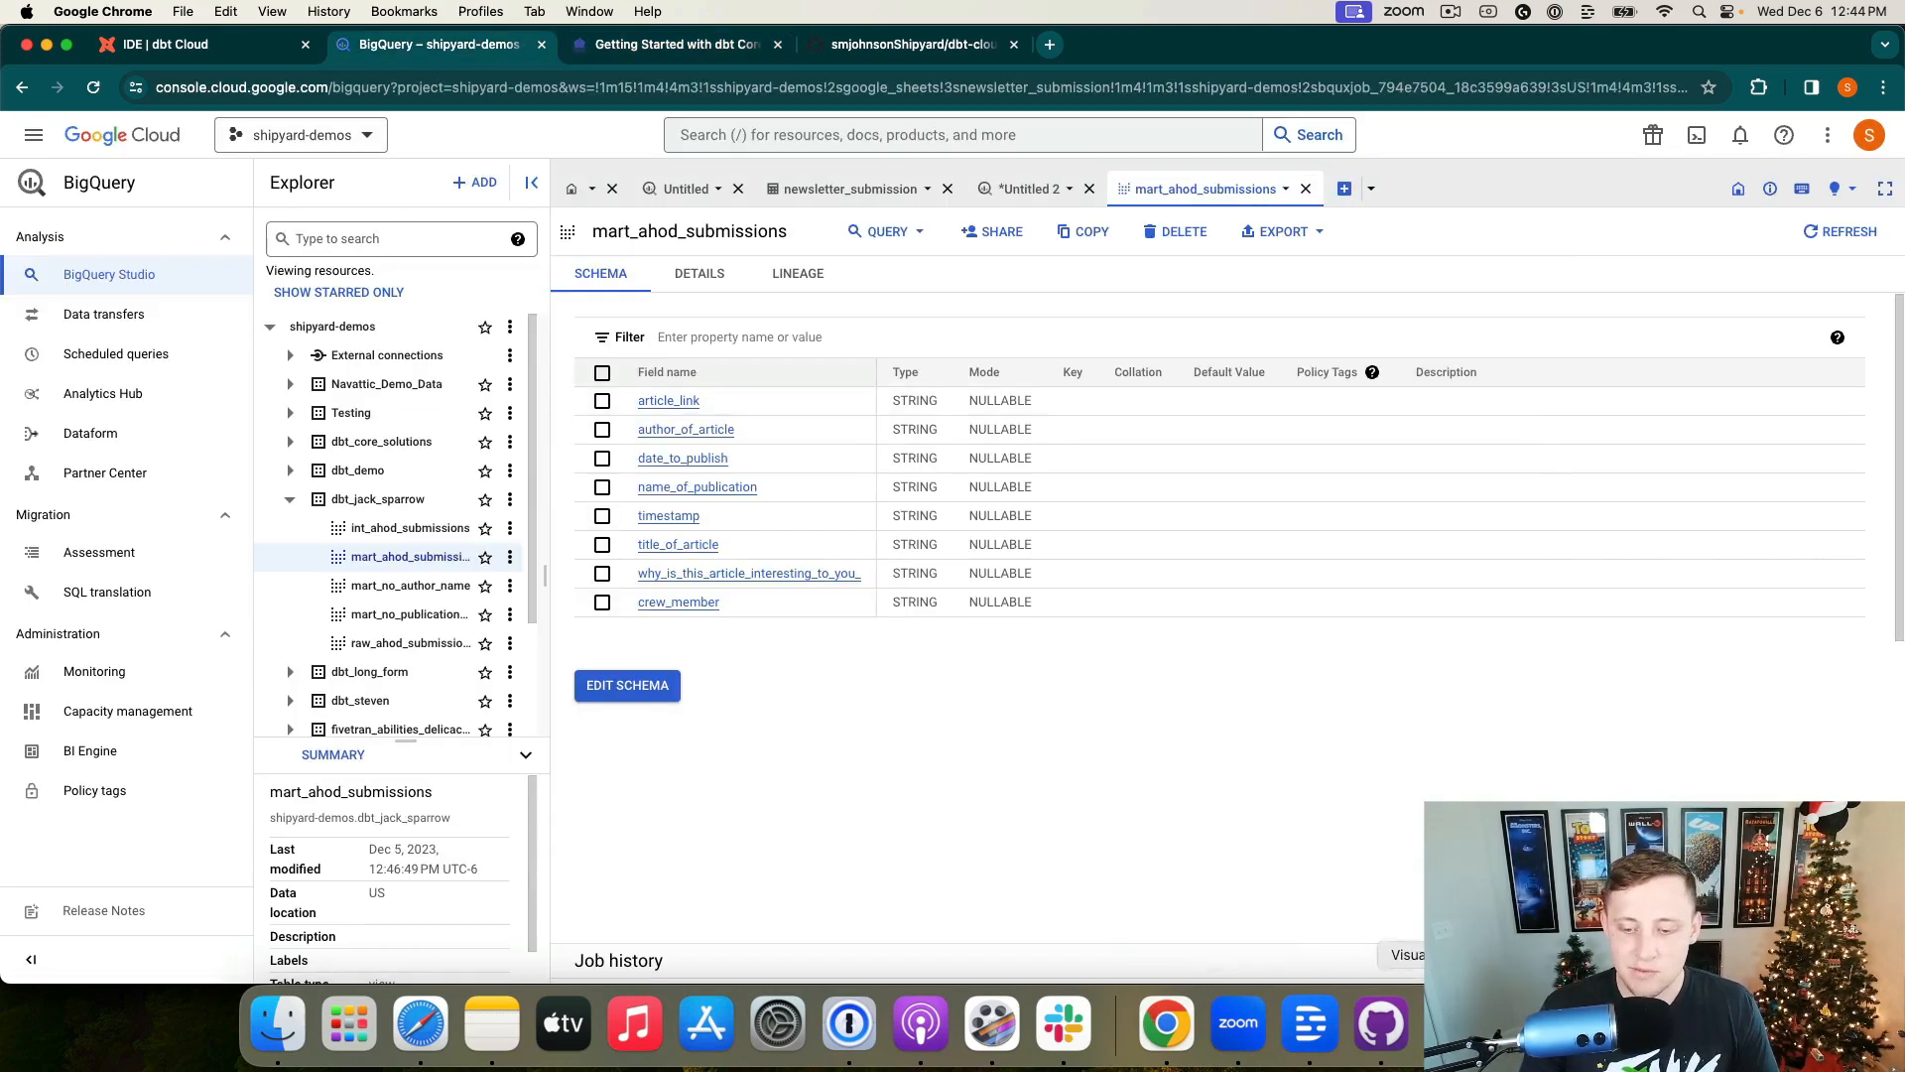
left_click(1453, 1024)
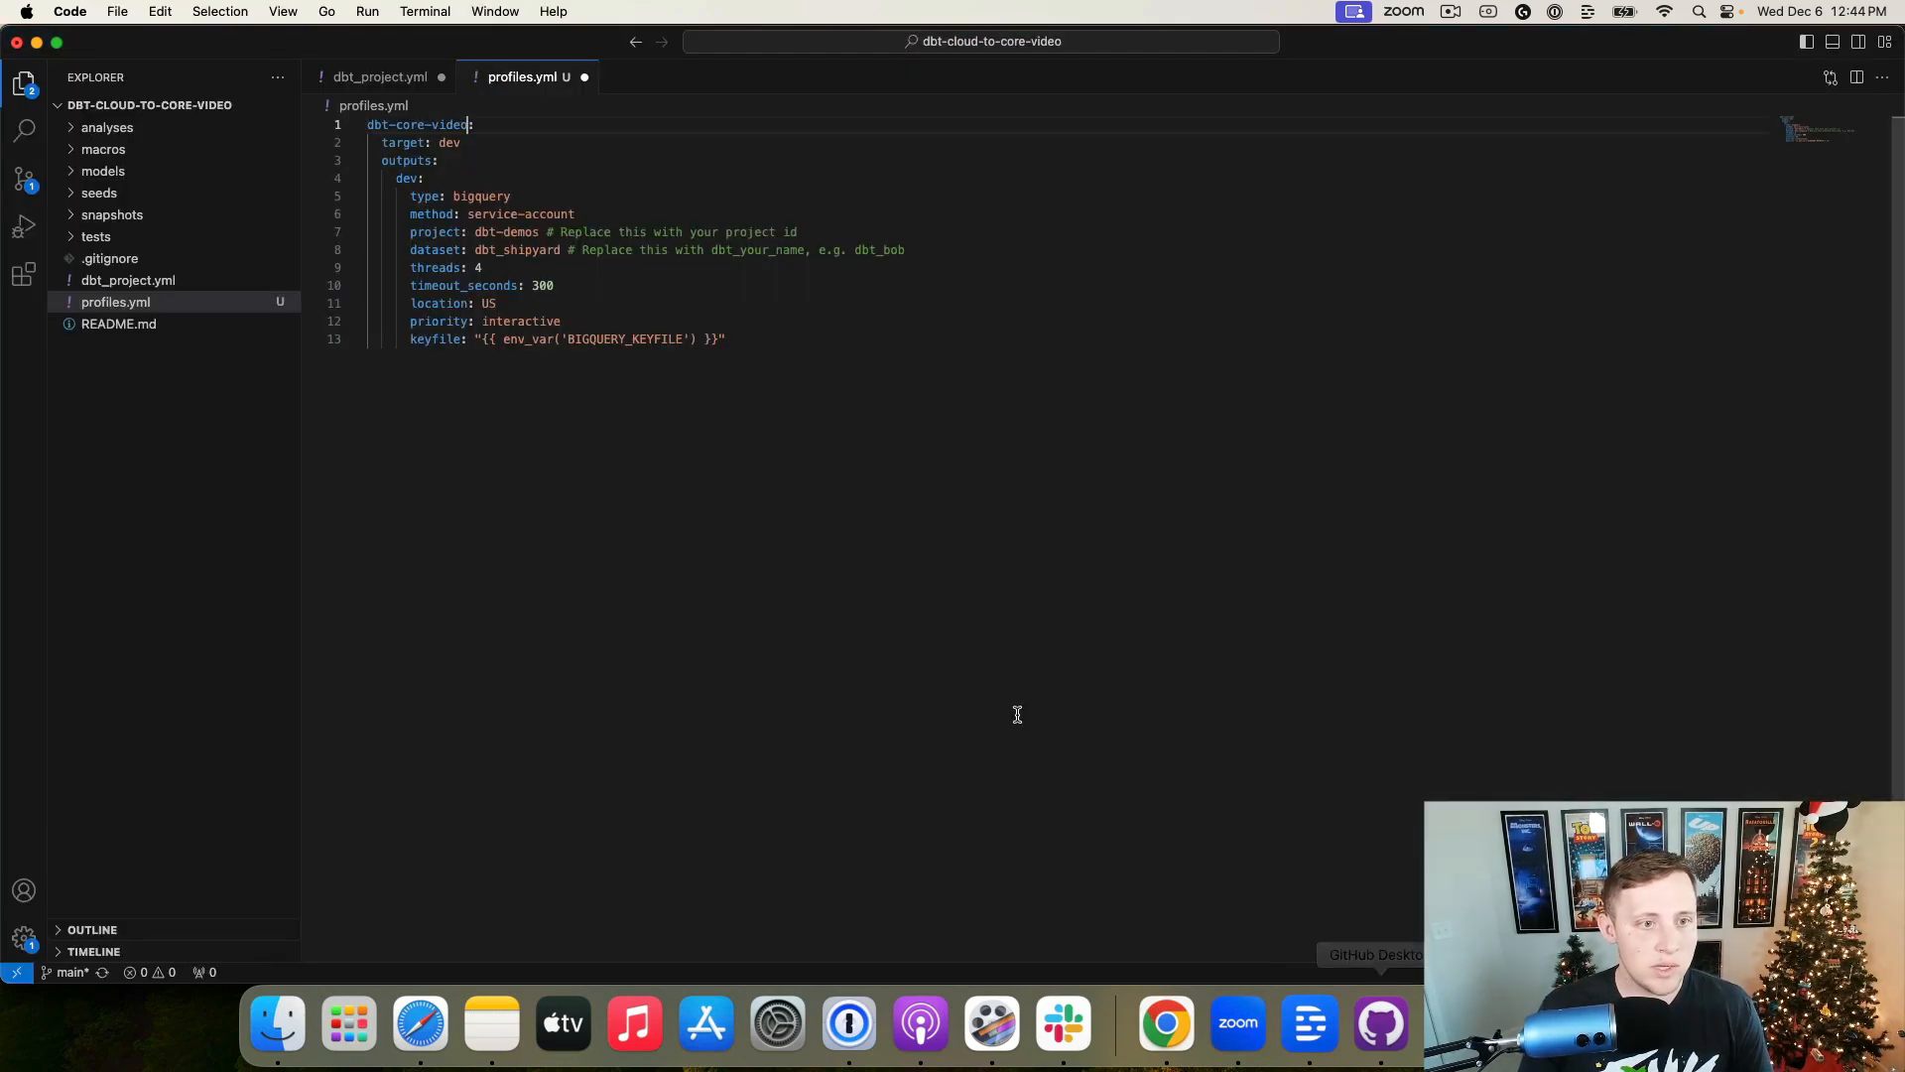
double_click(487, 232)
type("shipyard")
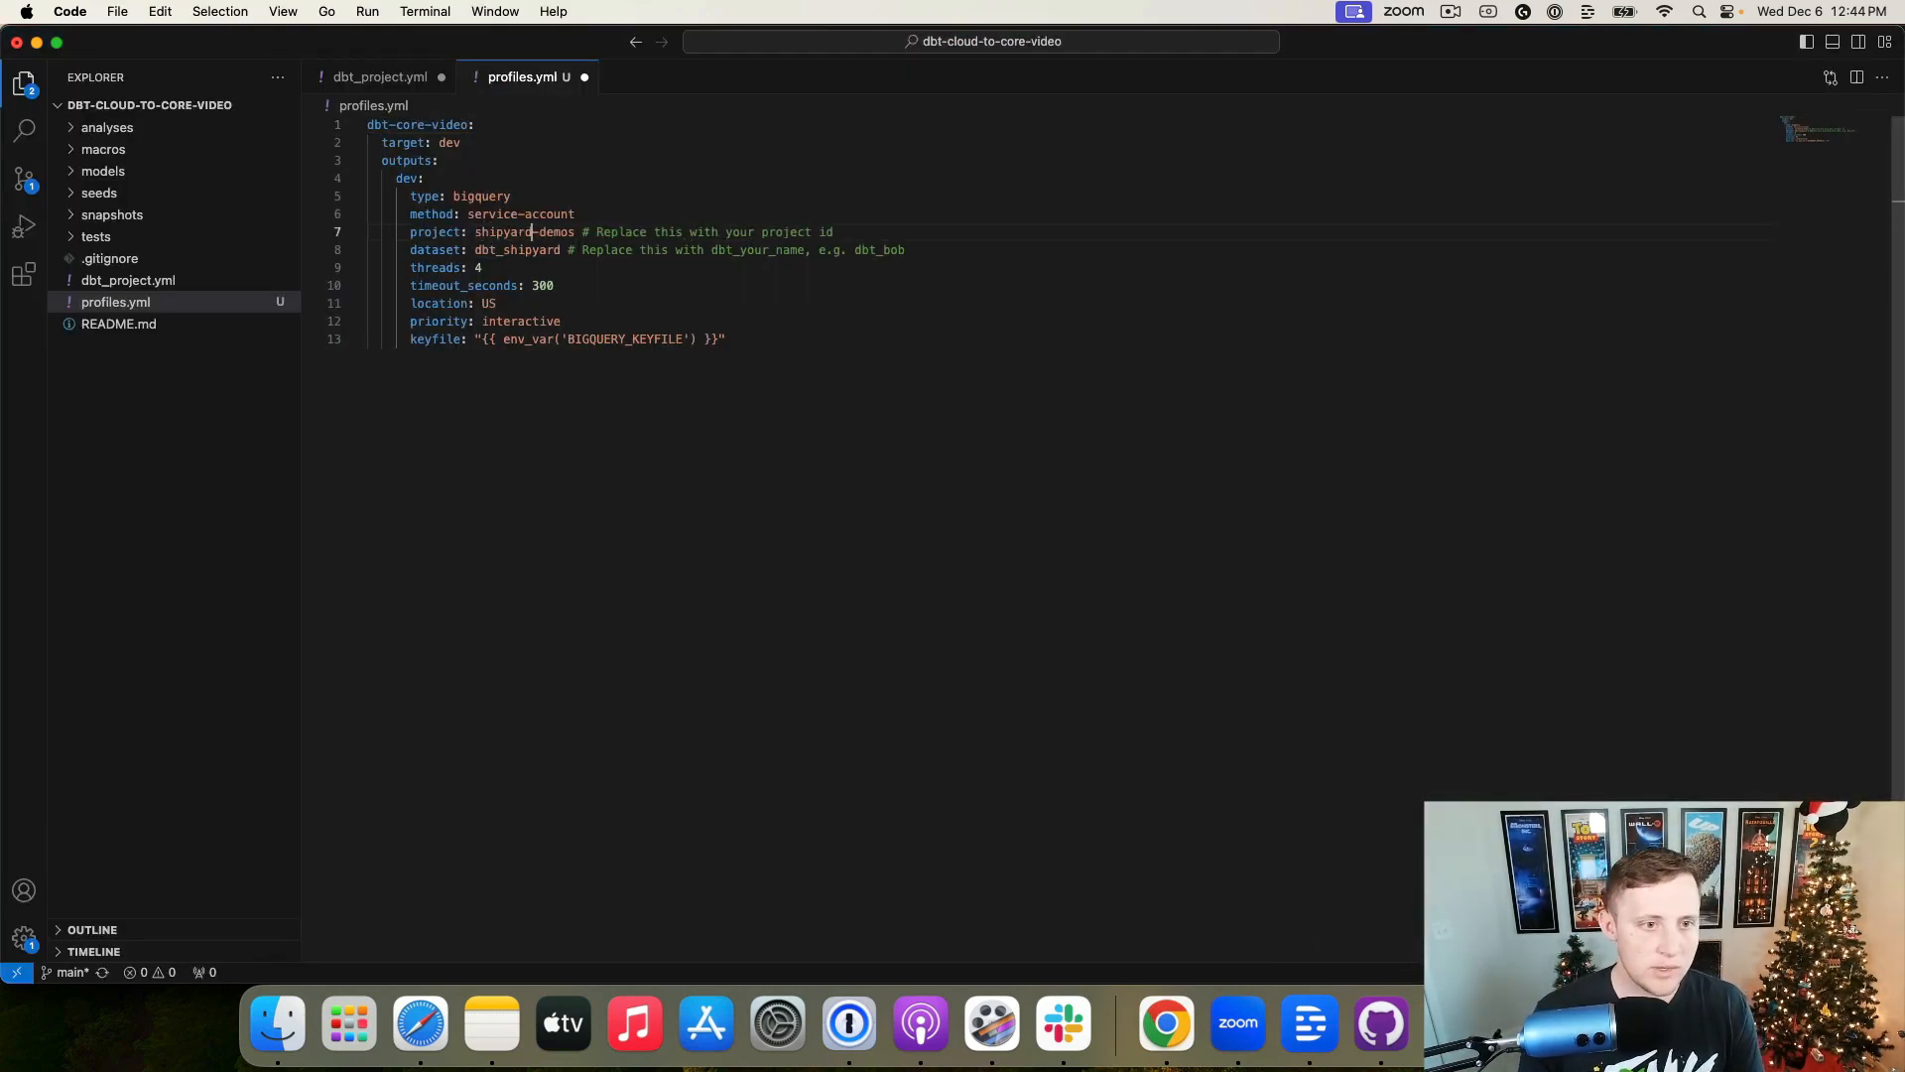
Step: Check the BigQuery datasets in Chrome, set the dataset in profiles.yml to dbt_spongebob, and save the file
left_click(1165, 1025)
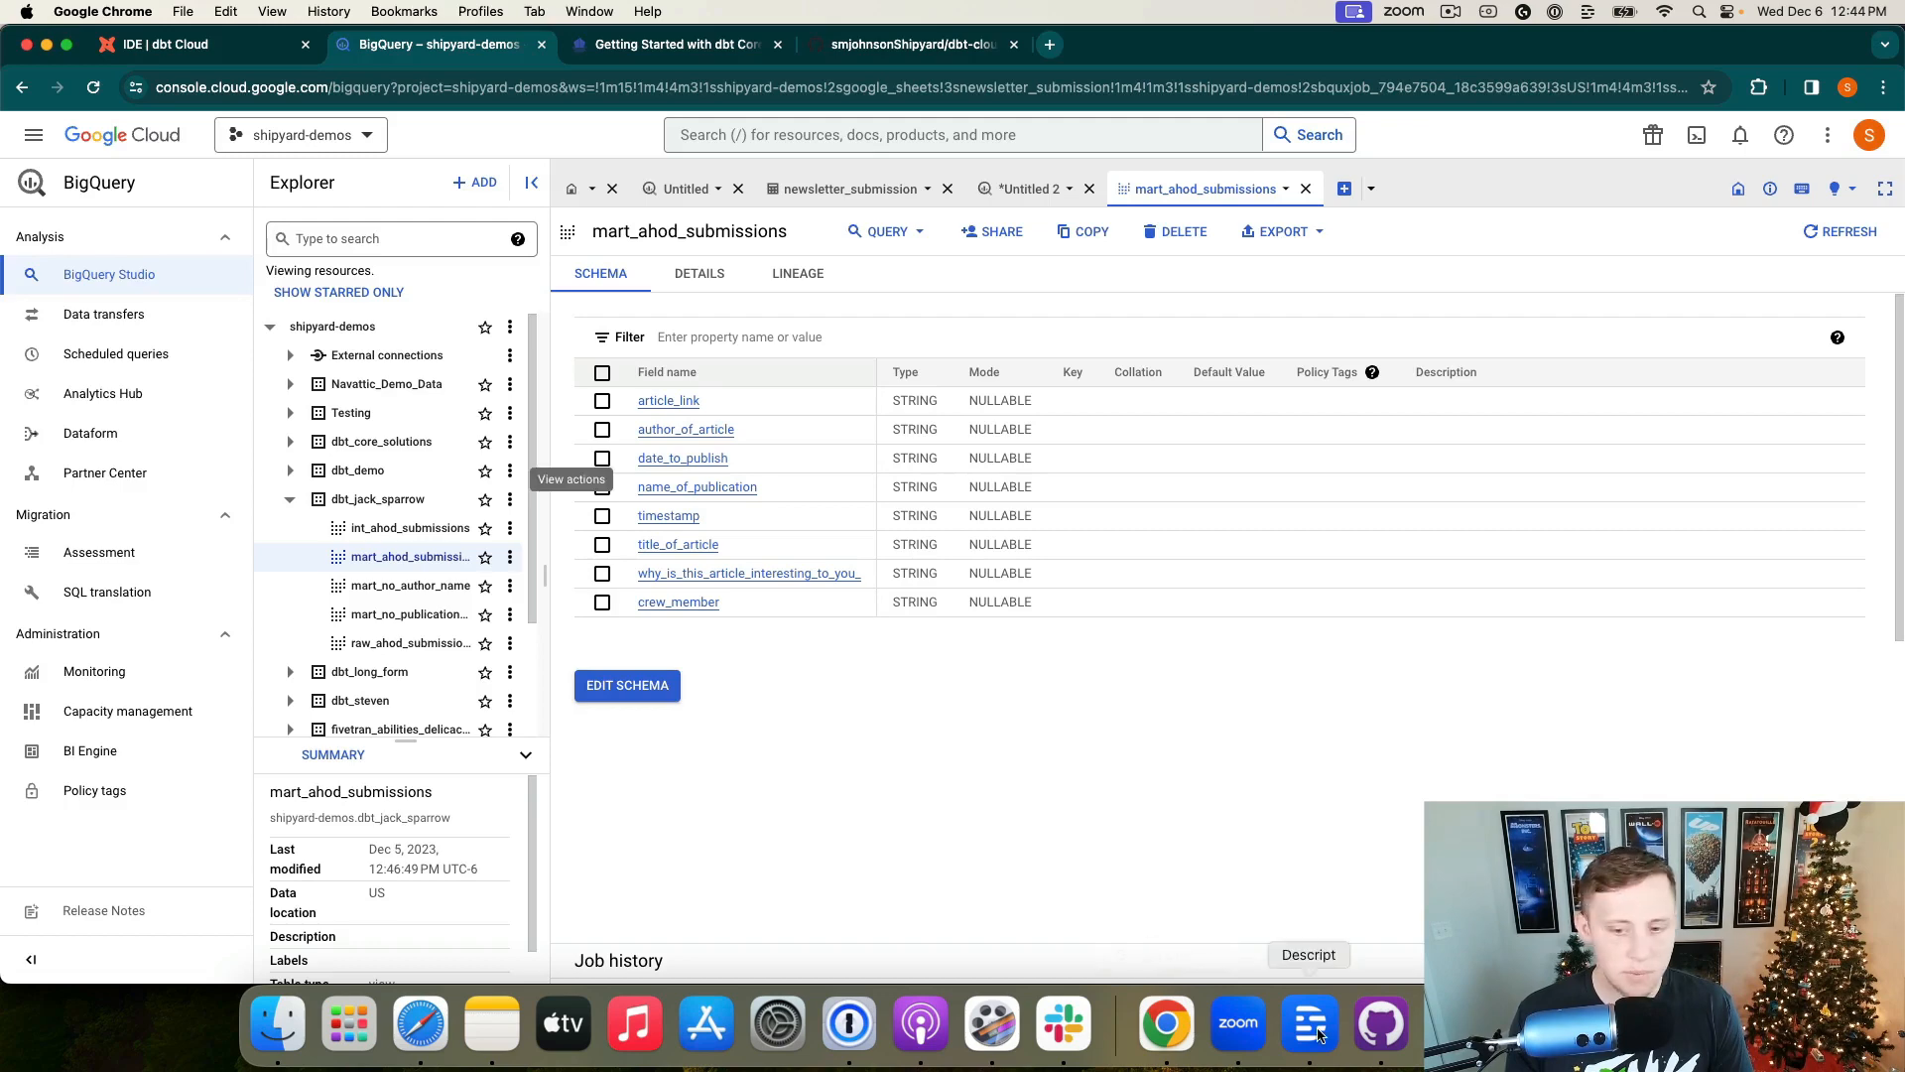
left_click(1453, 1024)
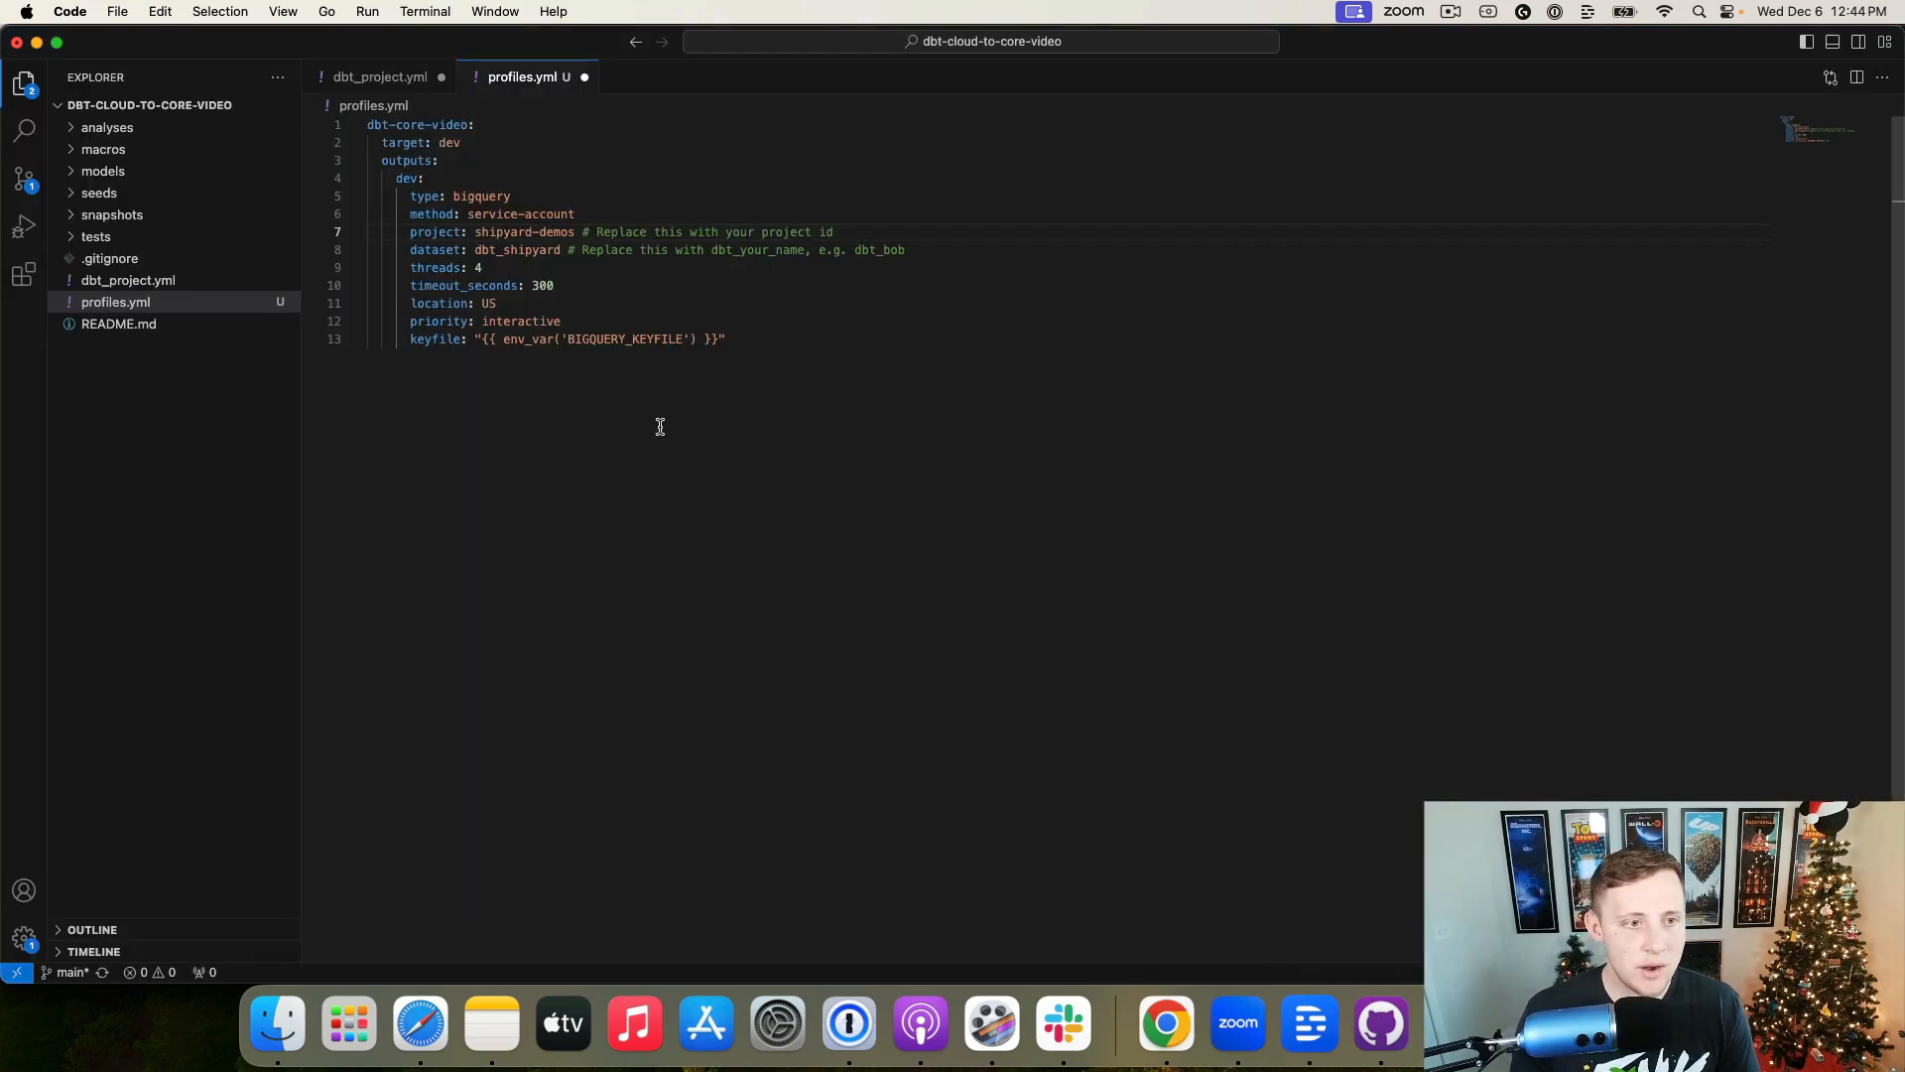
left_click_drag(562, 250, 503, 251)
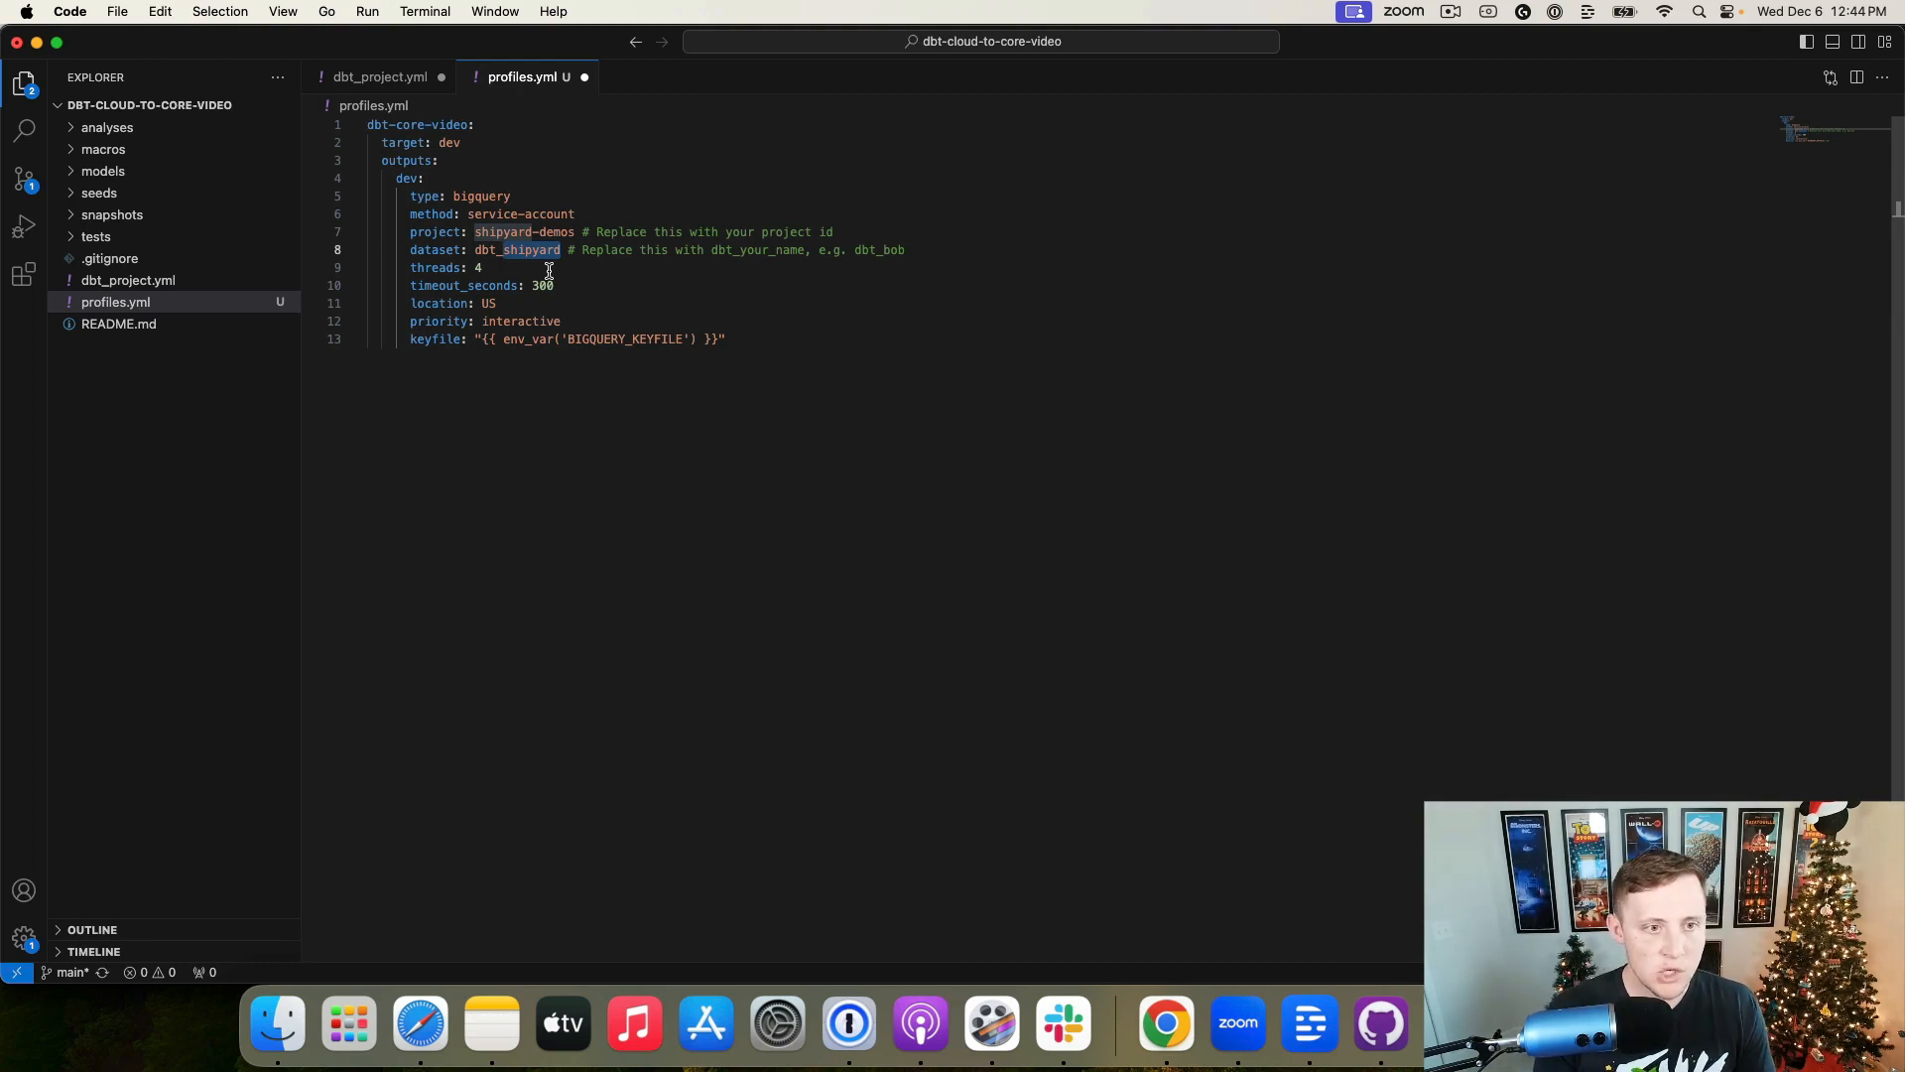
type("spongebob")
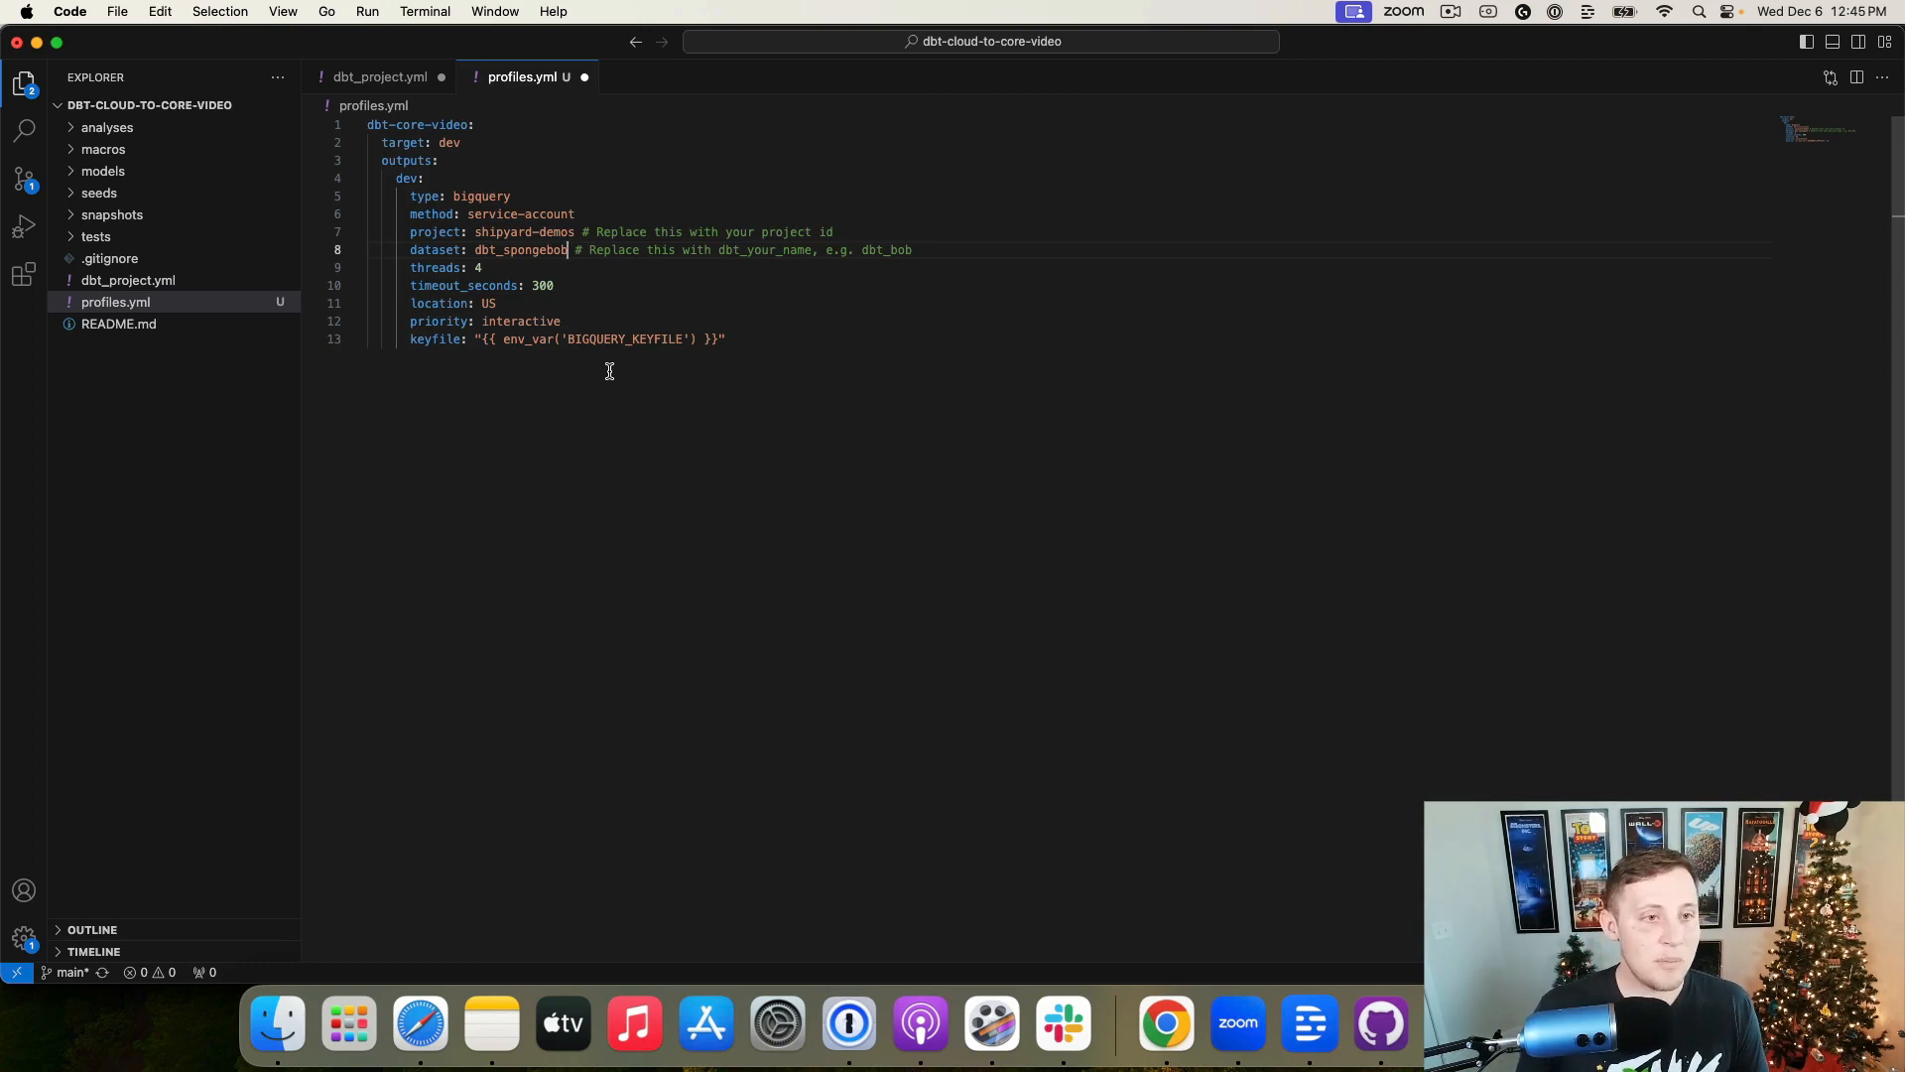
key("super+s")
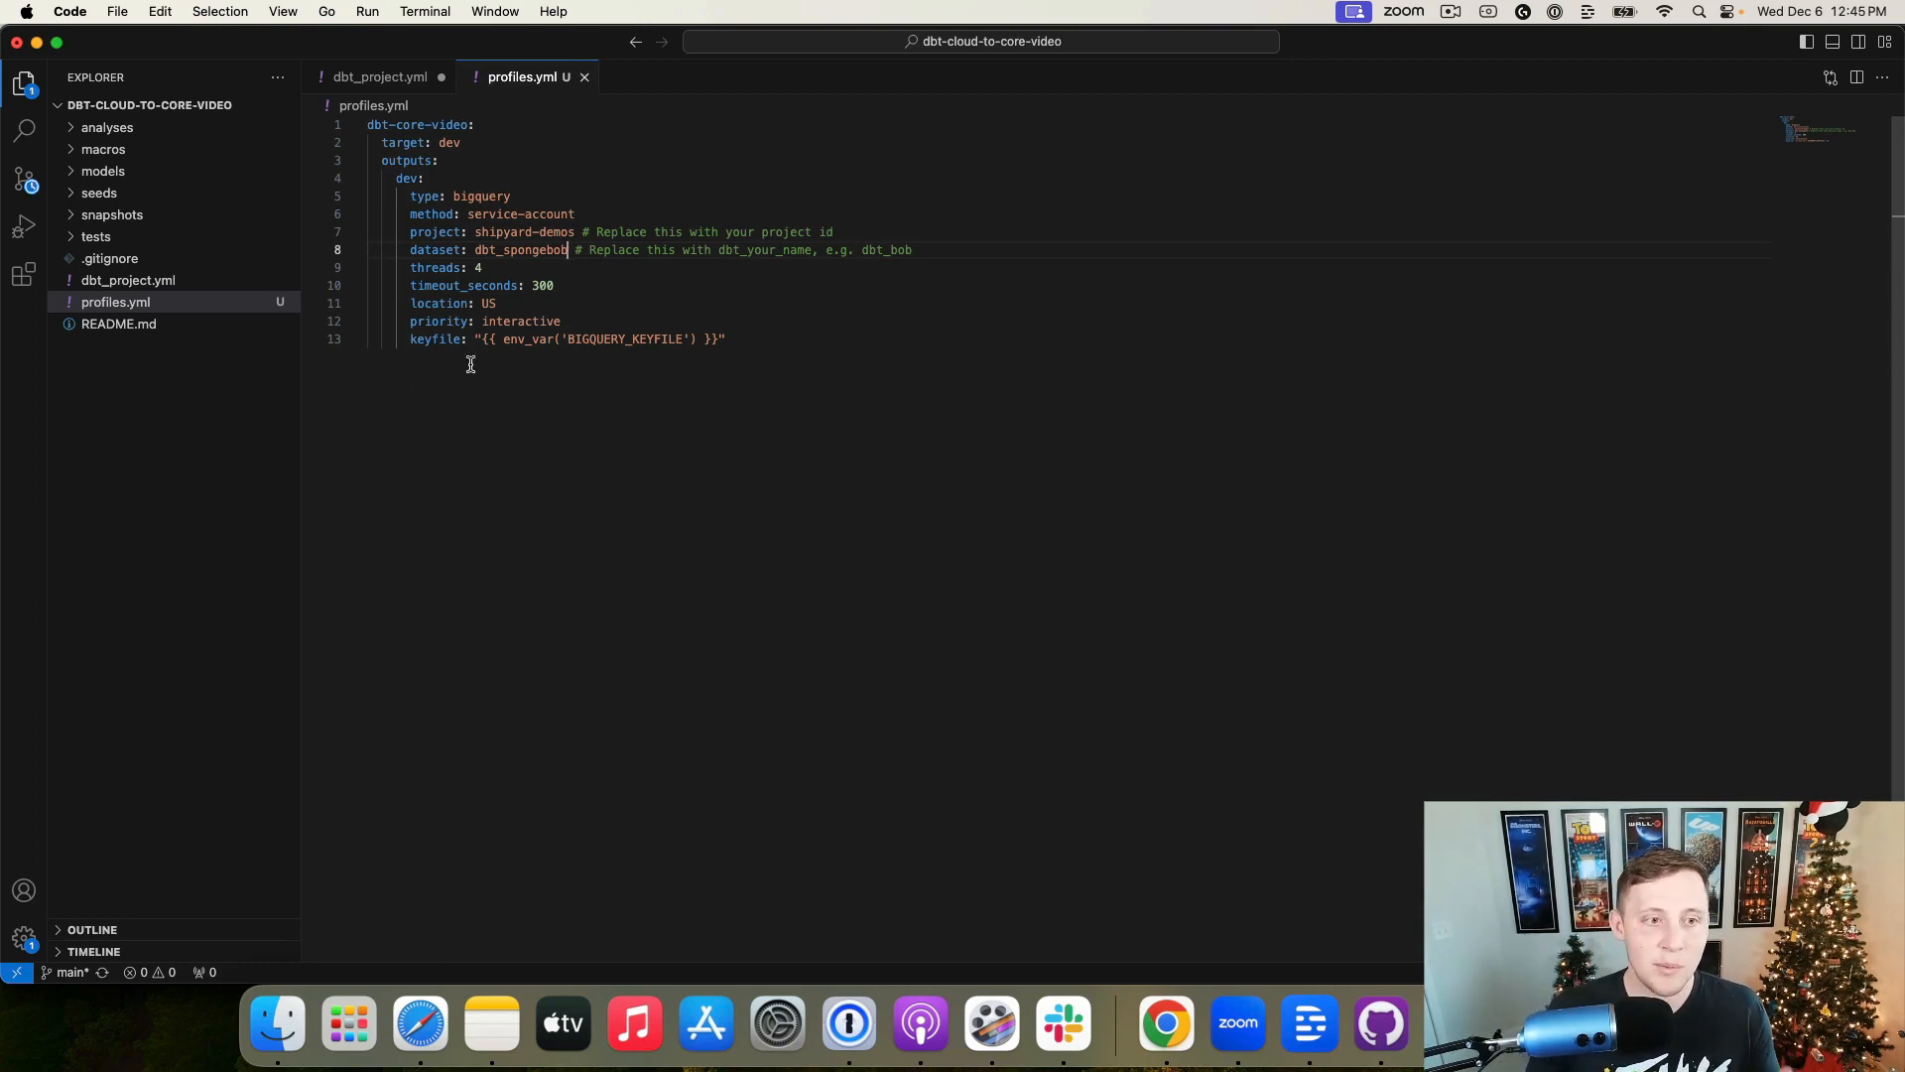
Step: Create a new file named execute_dbt.py in the project's root folder
right_click(133, 403)
left_click(176, 417)
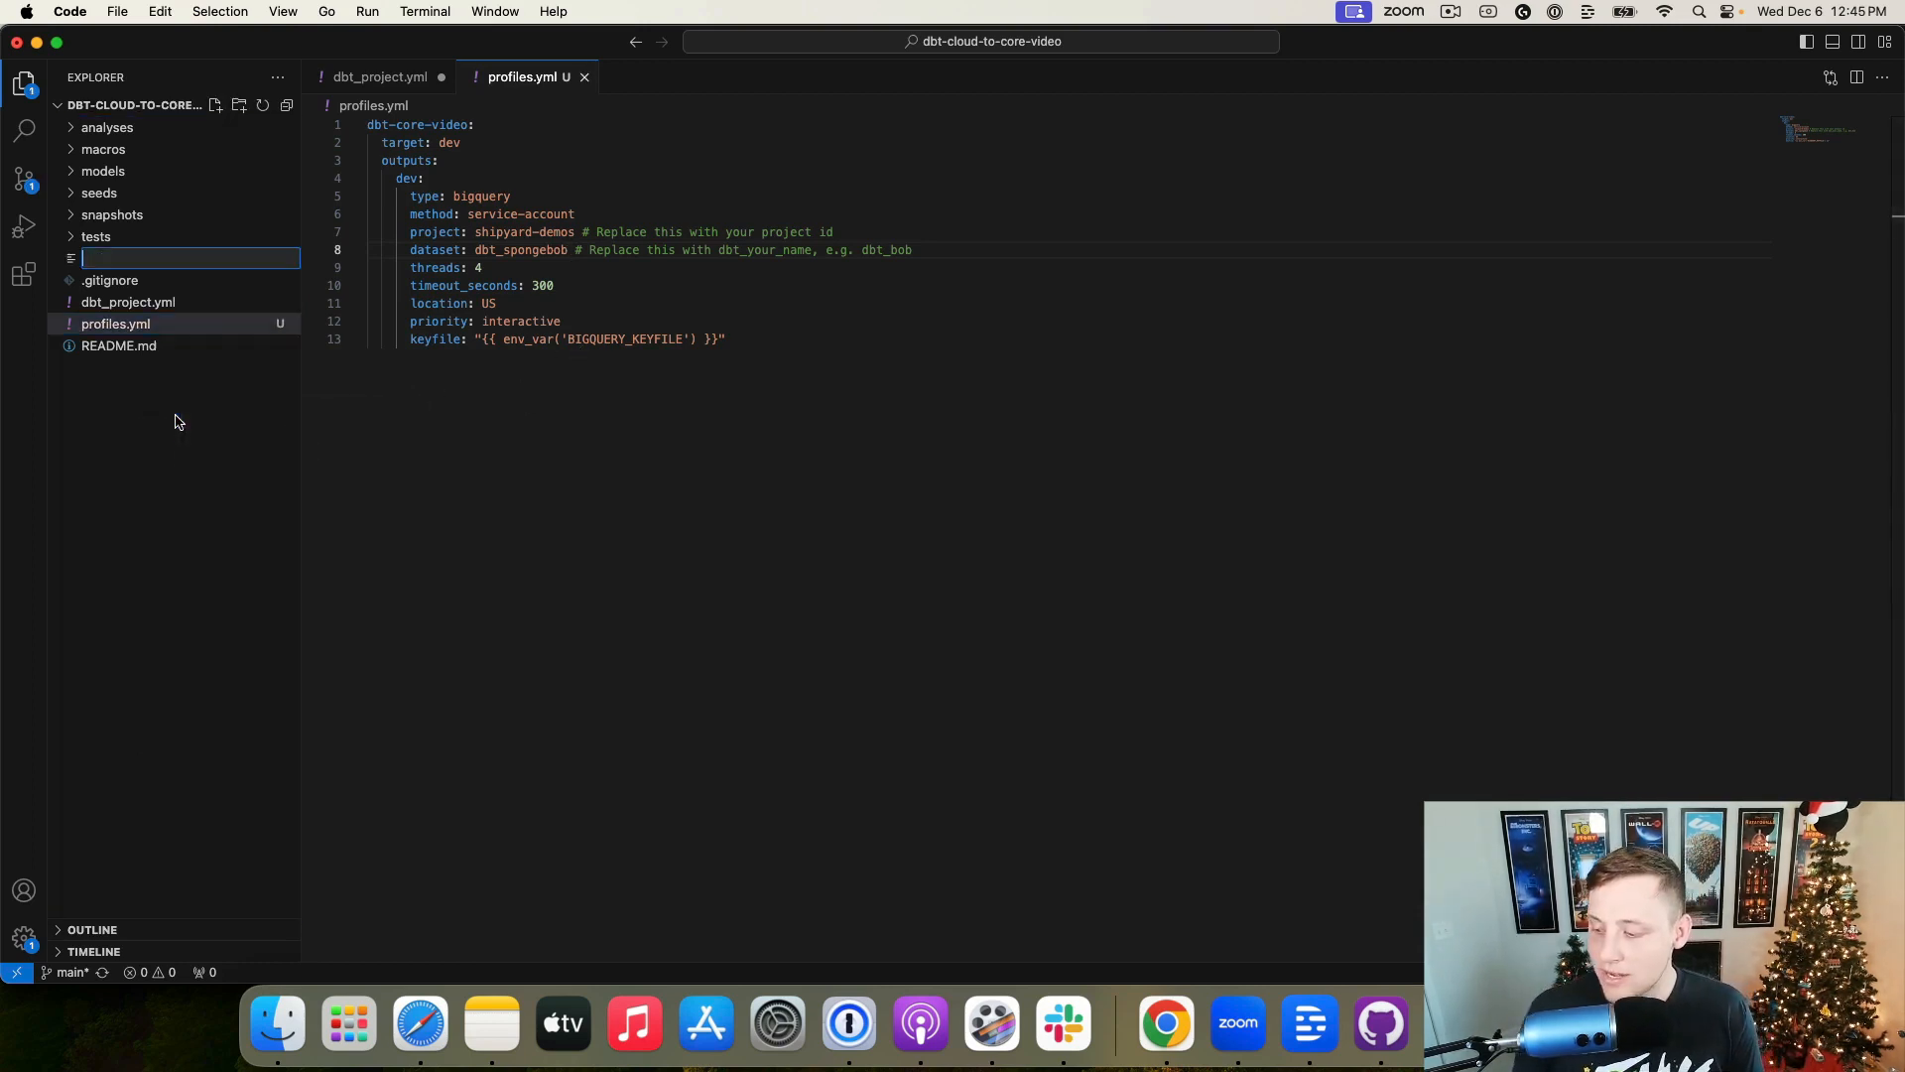
type("execute")
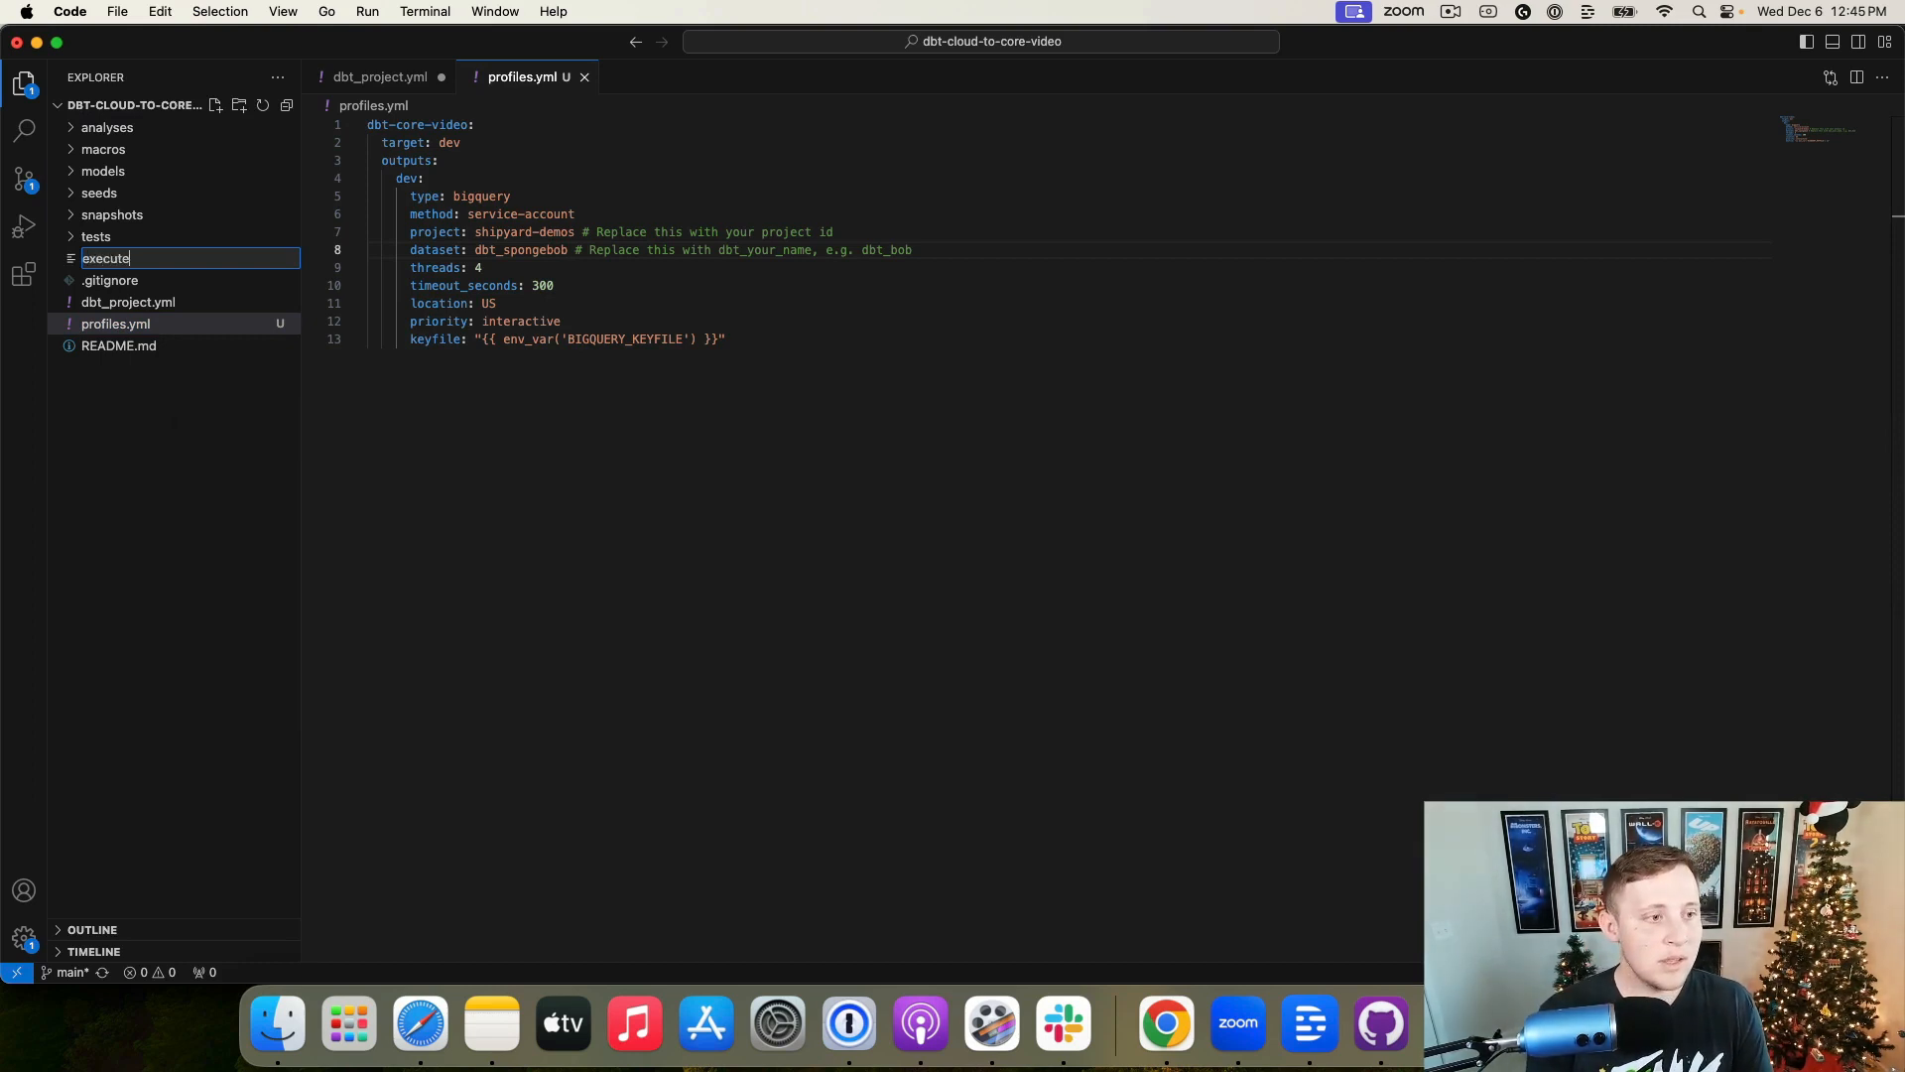
type("_dbt.py")
key("Return")
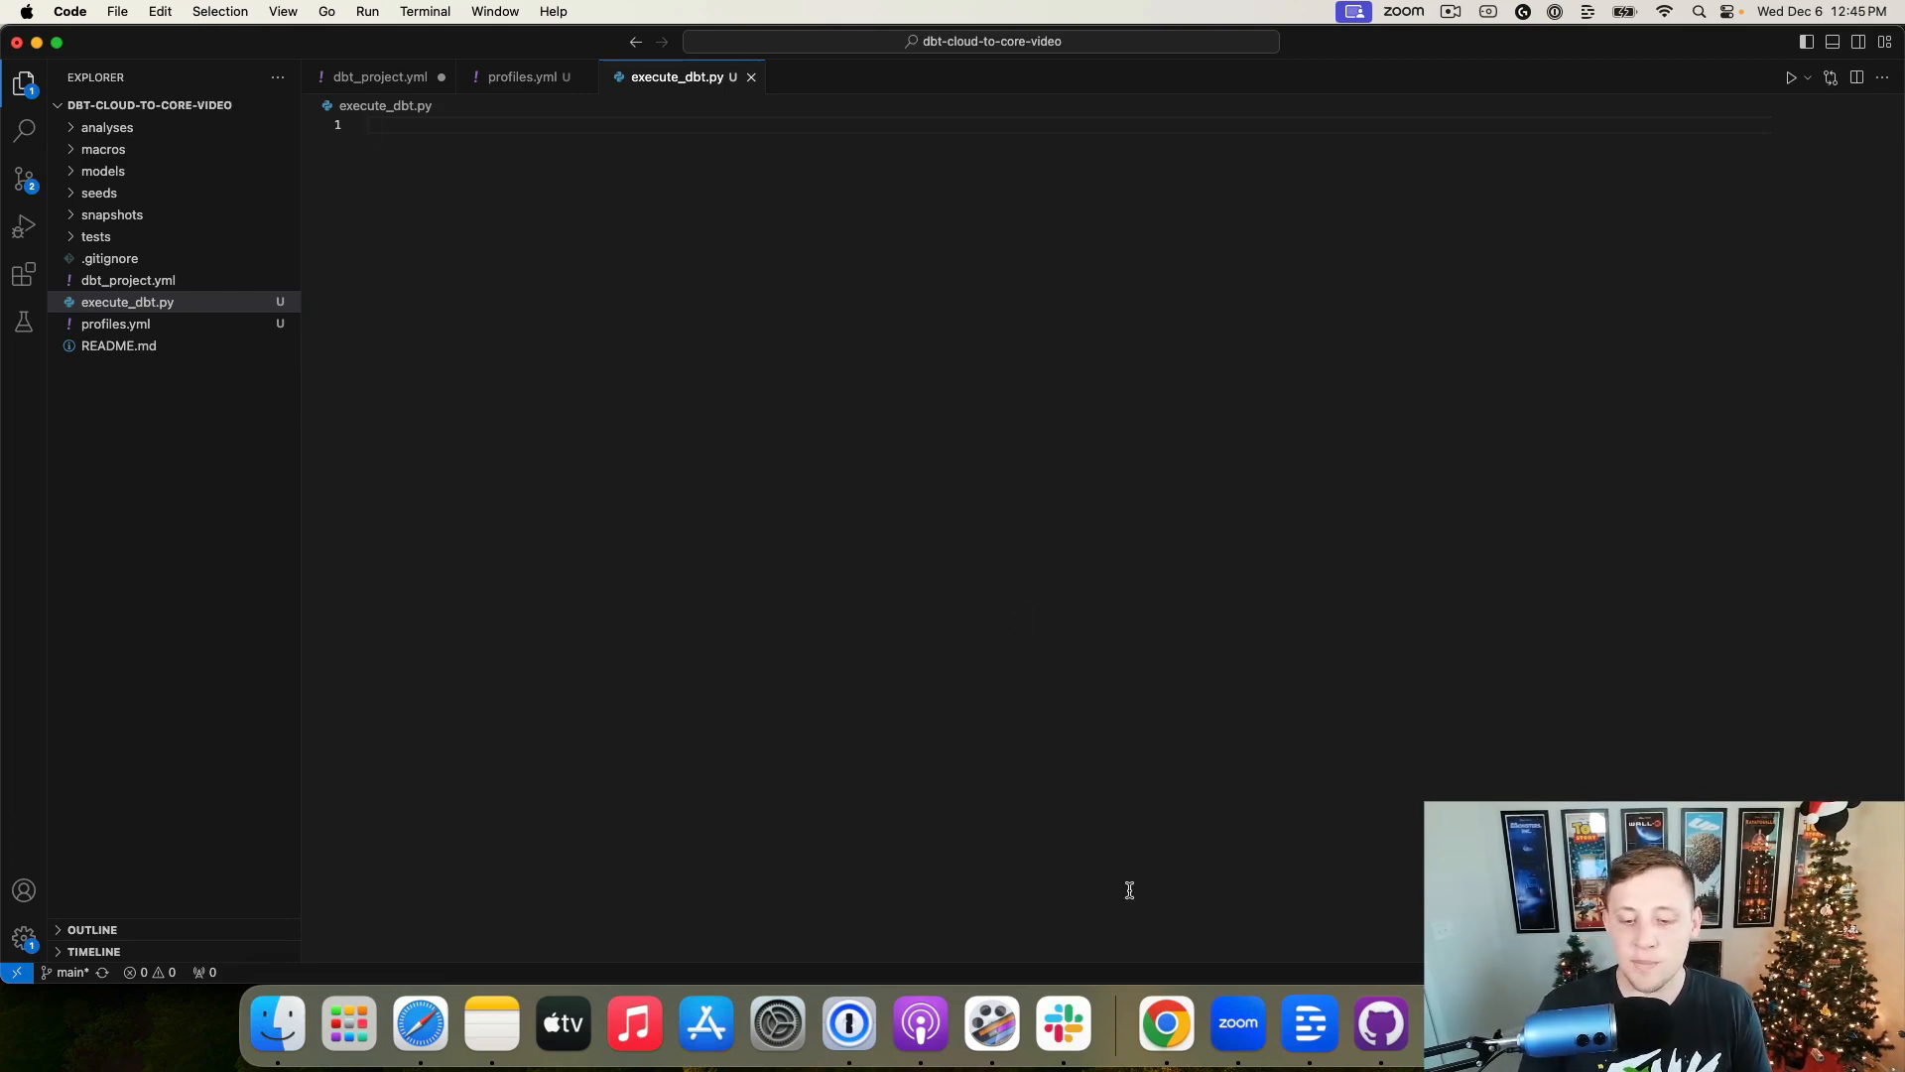
Step: Switch to Chrome to get the guide's code block for execute_dbt.py
left_click(1152, 1007)
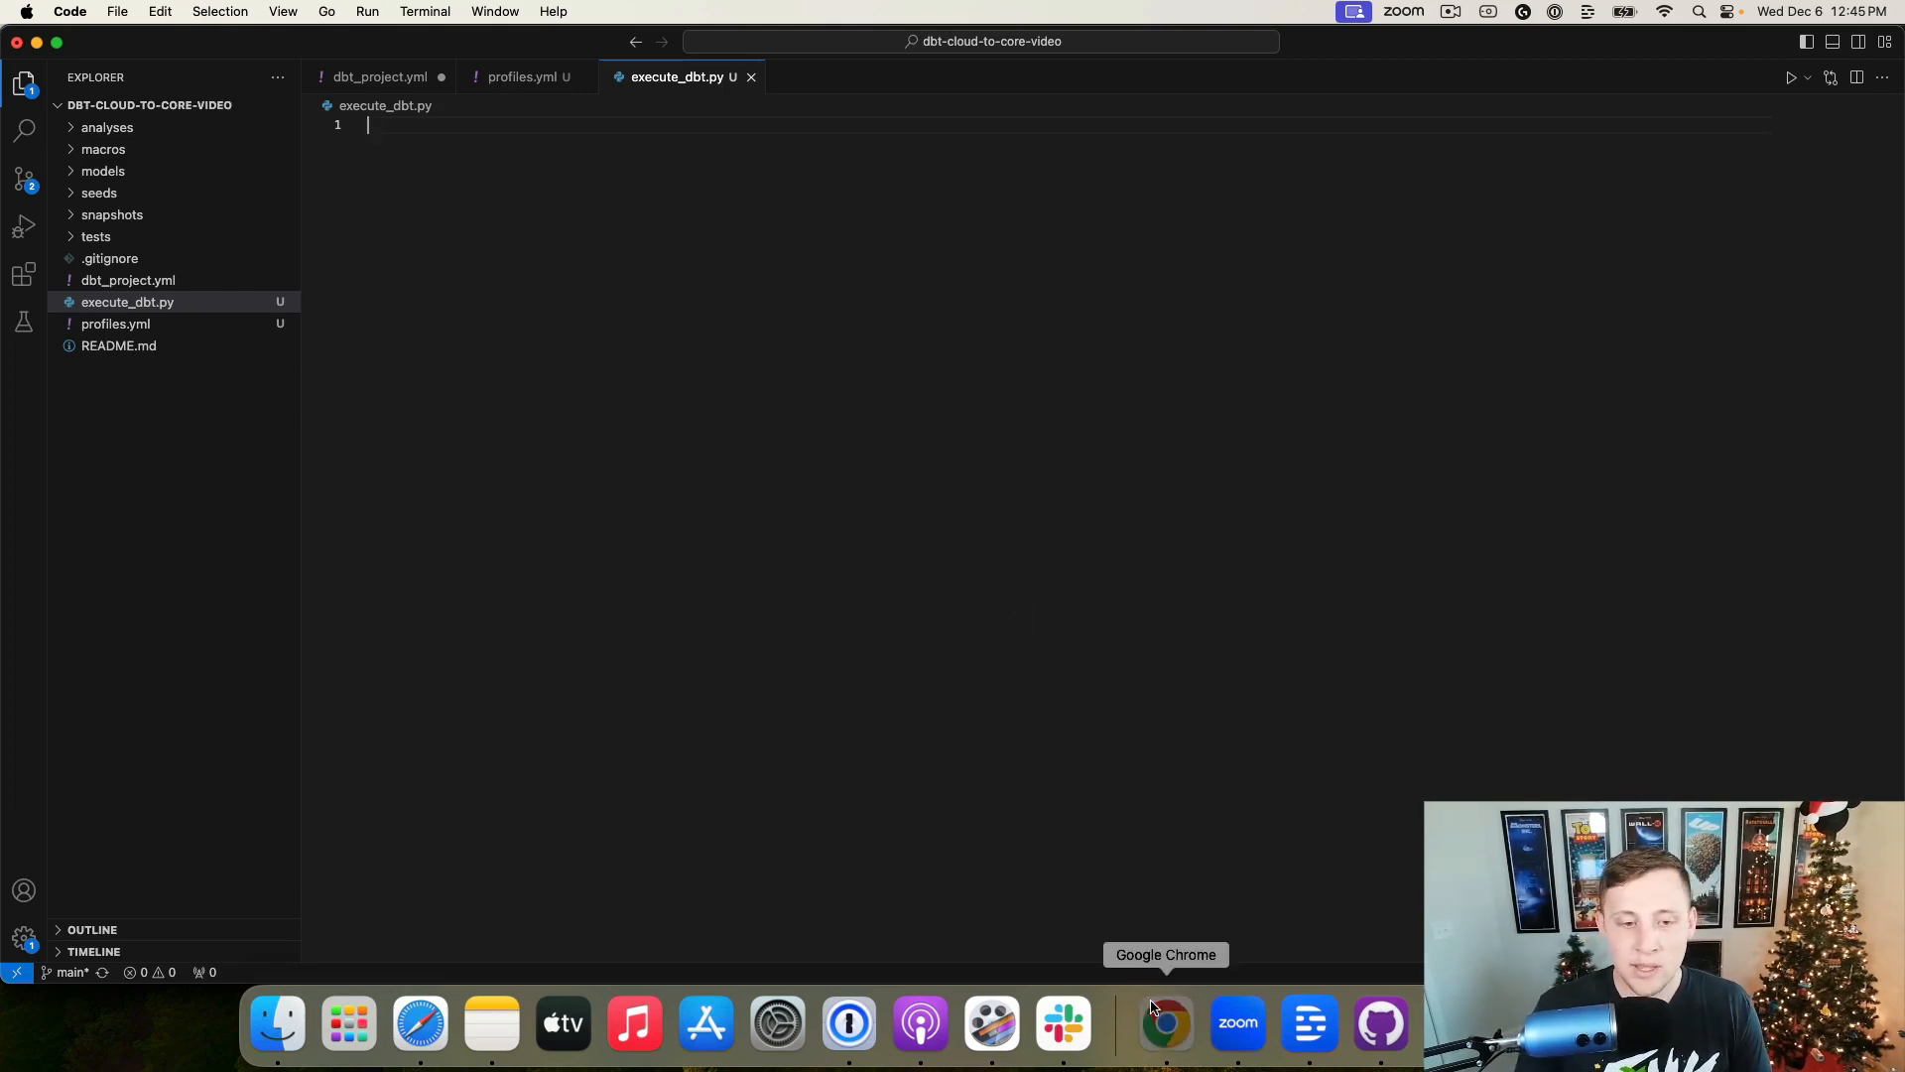